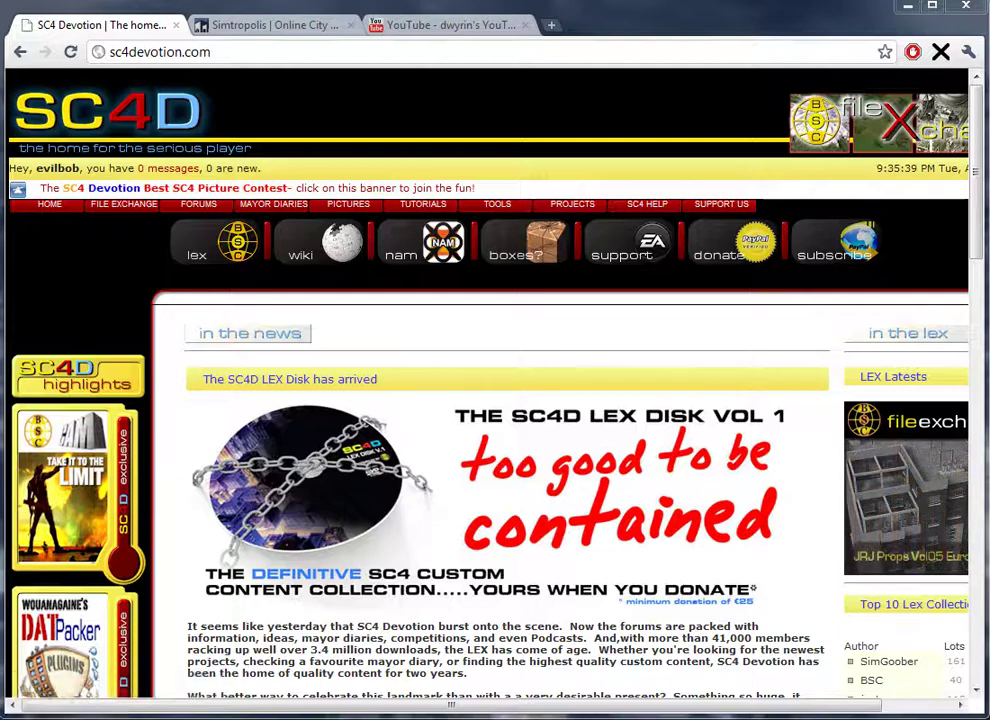
Check the properties of the Plugins folder in Documents > SimCity 4, and put the folder window away.
key(alt+Tab)
key(BackSpace)
right_click(326, 273)
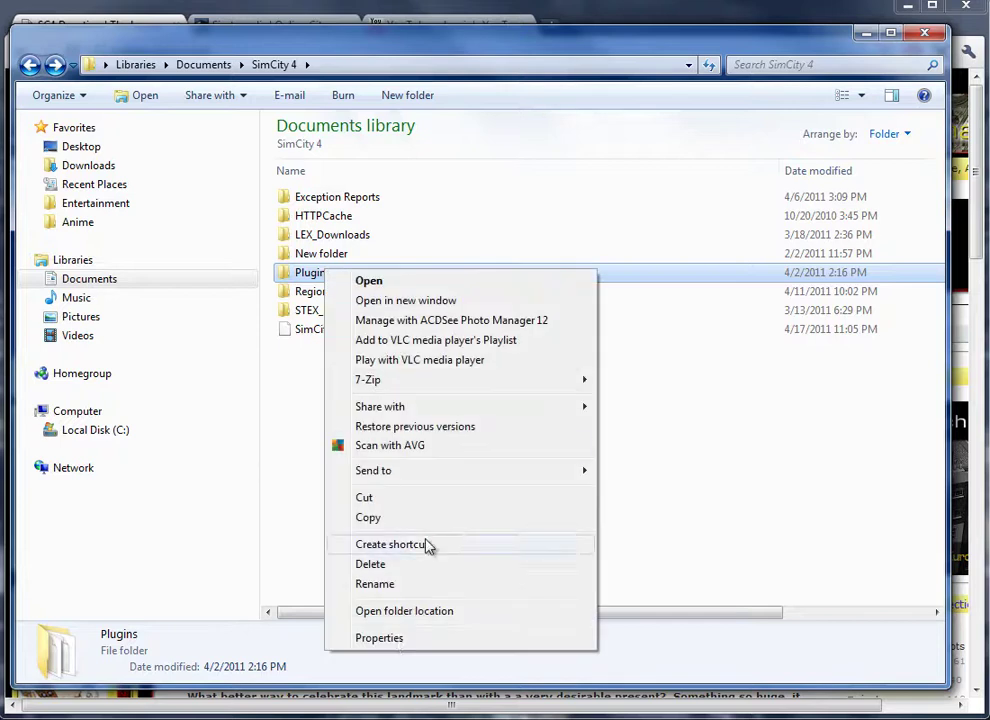
click(400, 643)
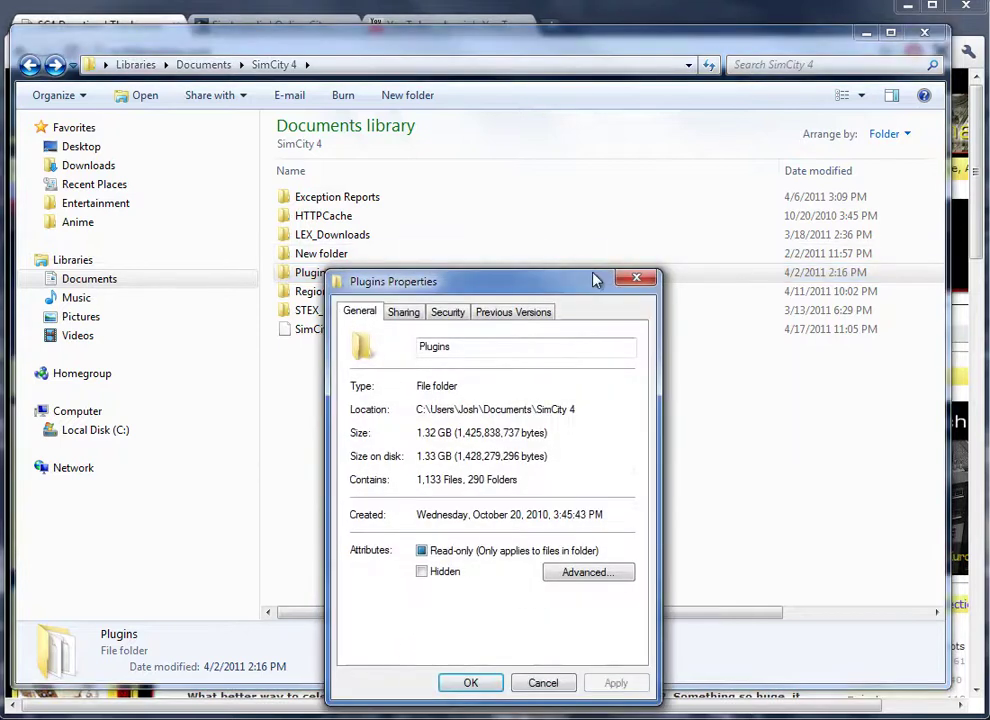
click(635, 279)
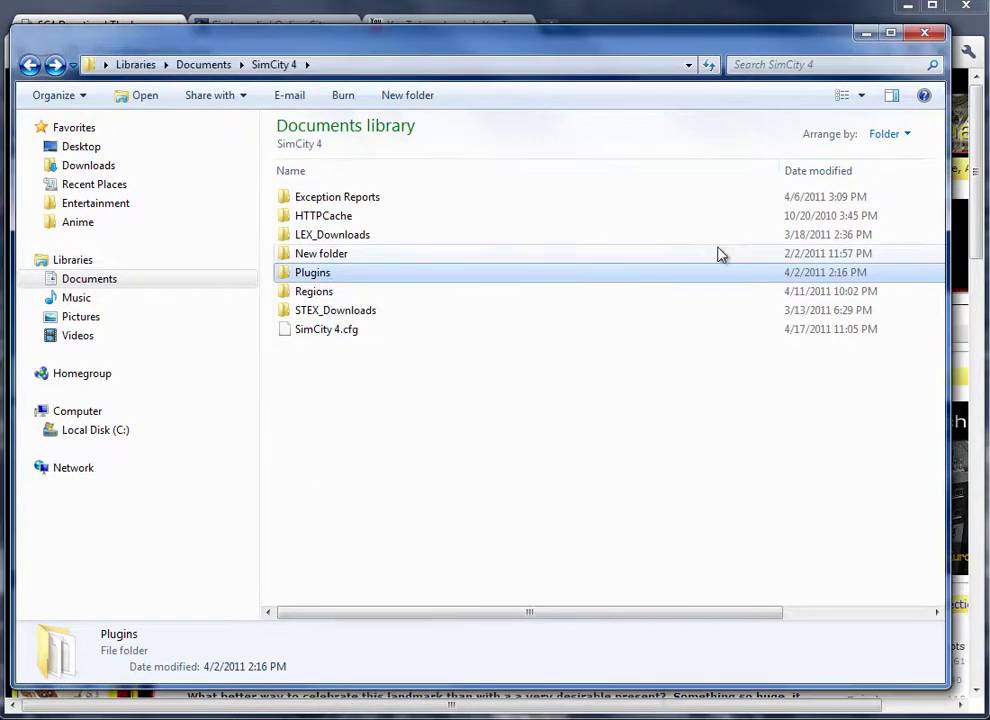
click(866, 34)
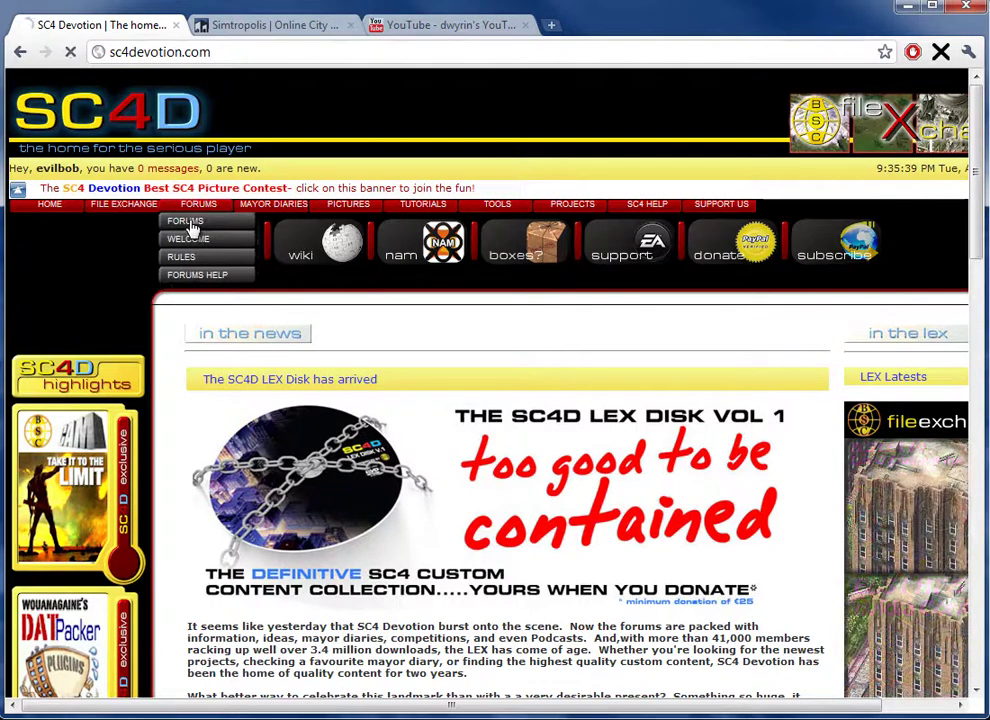
Open the CAM - Colossus Addon Mod board within BSC Place on the SC4 Devotion forums.
click(196, 224)
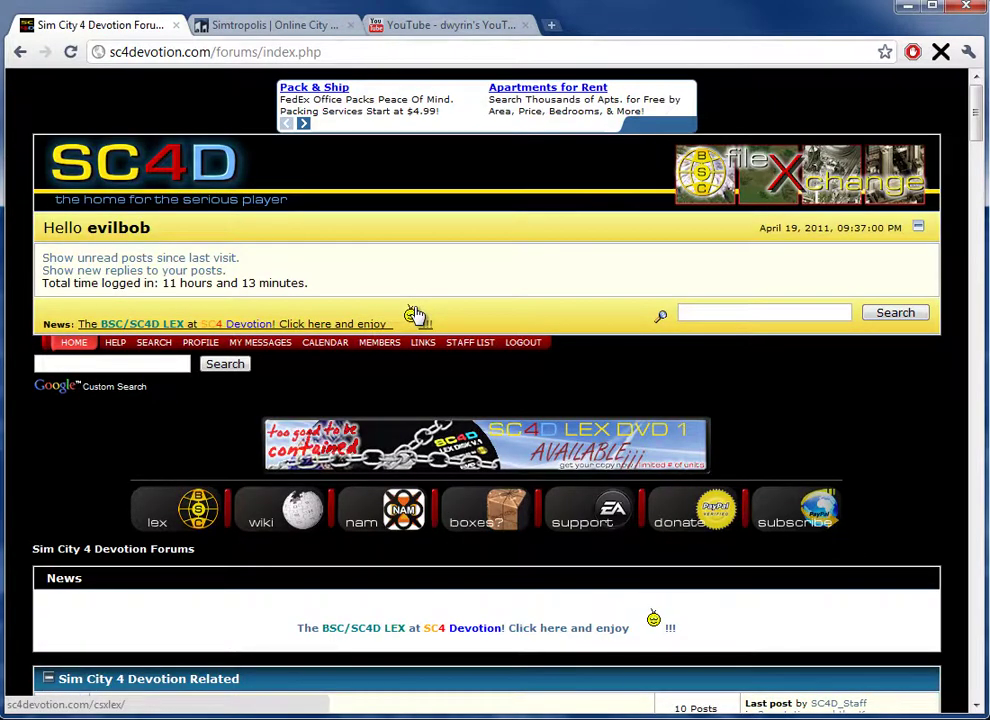
scroll(430, 330, down, 3)
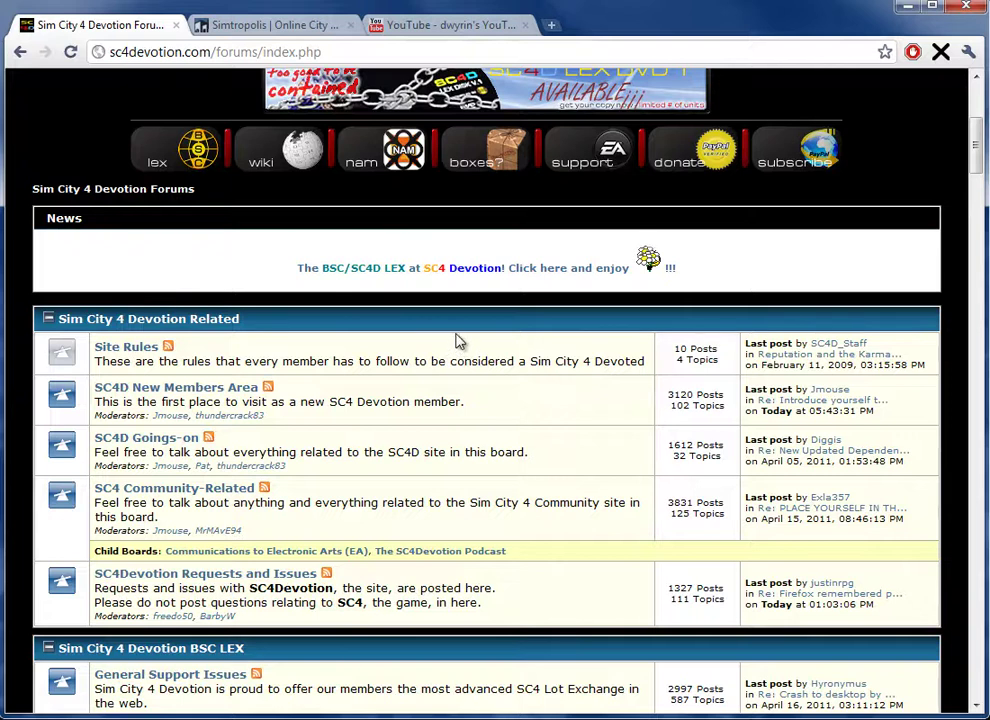
scroll(456, 341, down, 7)
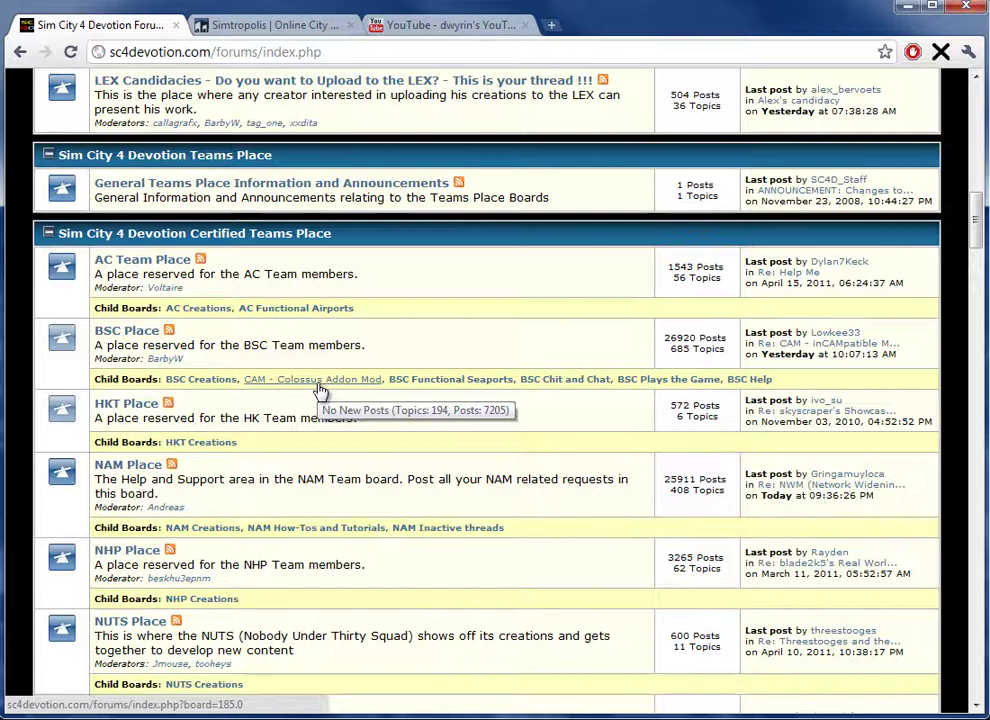
click(135, 331)
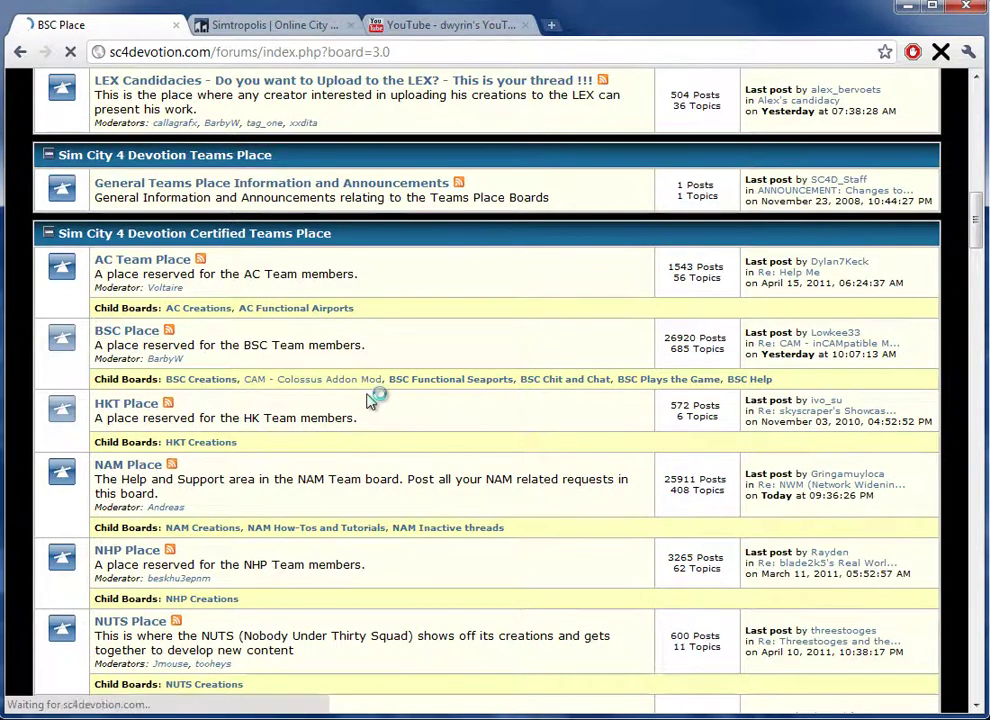
scroll(398, 350, down, 3)
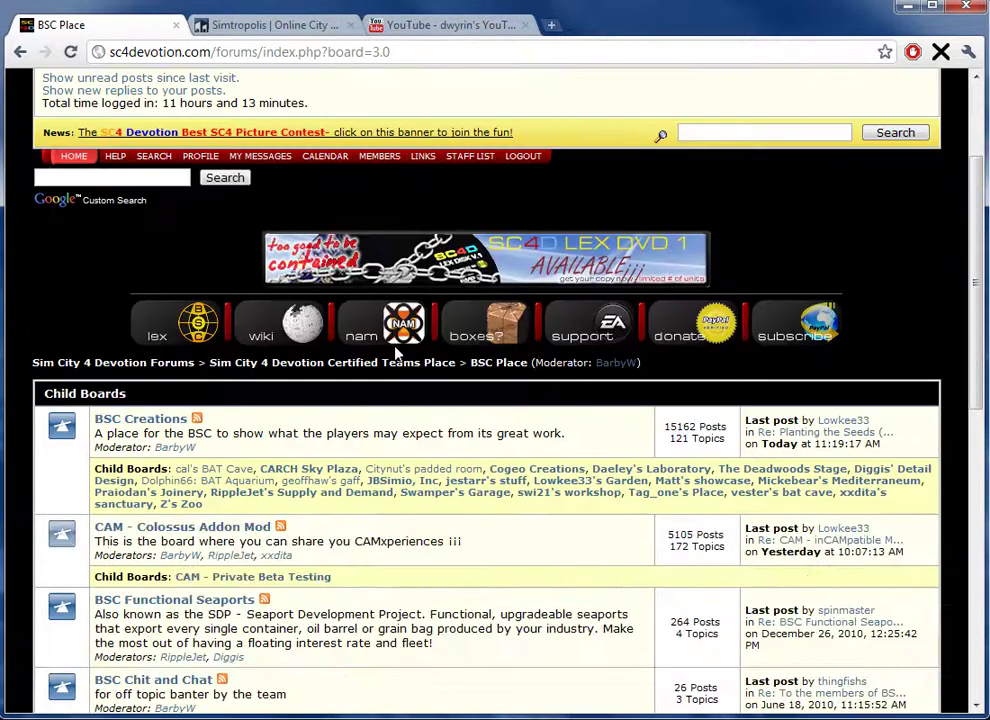
scroll(398, 352, down, 1)
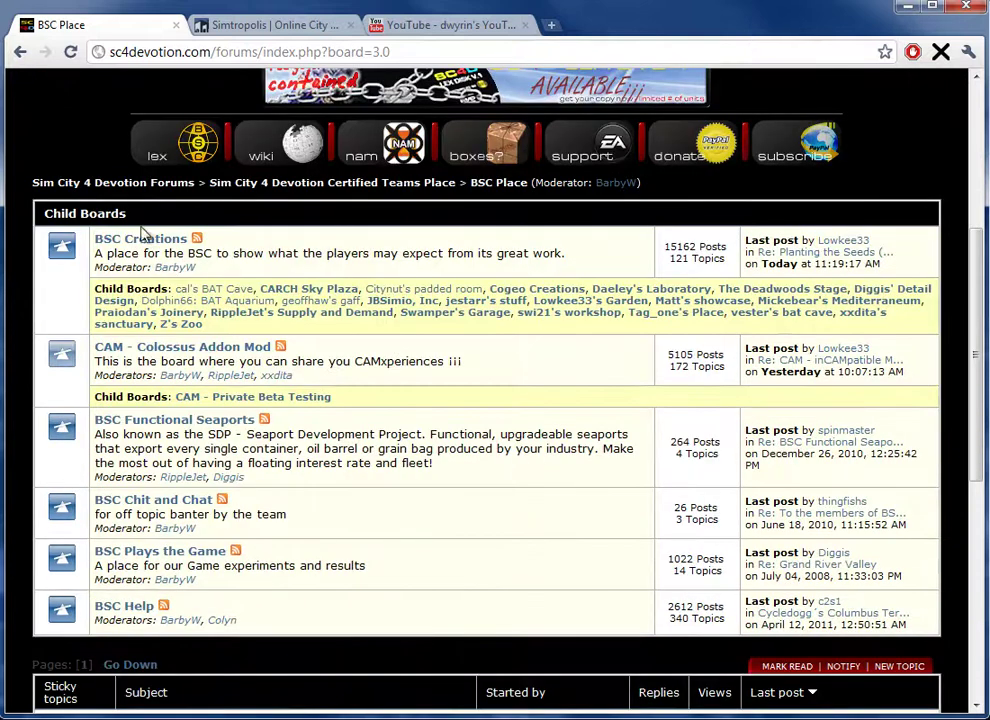
click(197, 352)
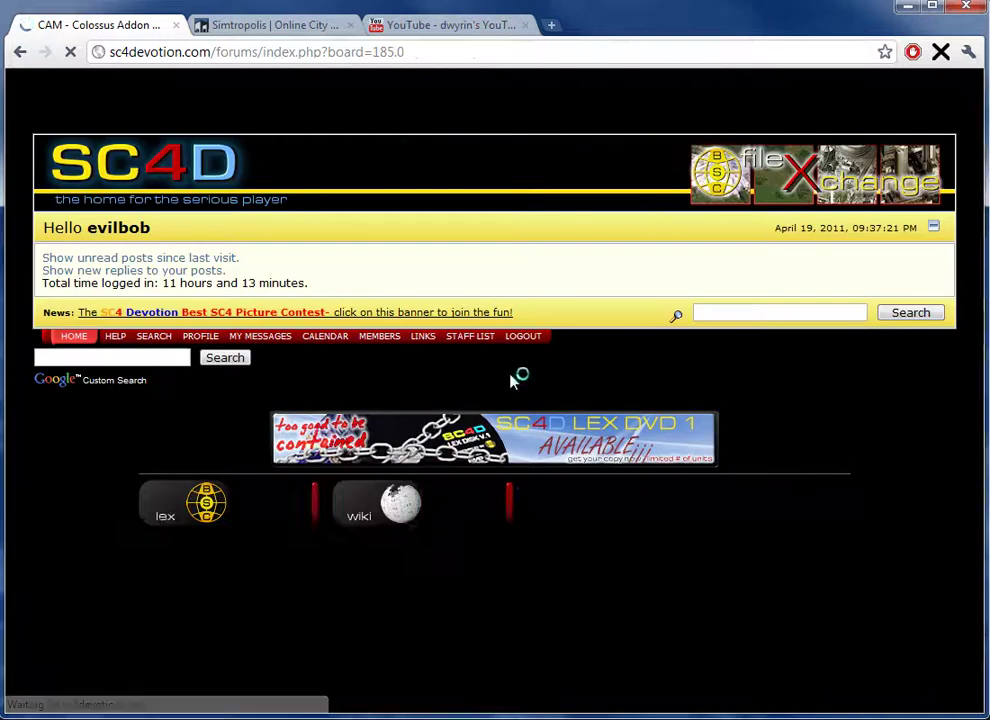
Download the CAM 1.0 Windows Installer version through the "CAM - Welcome and Manual + Download" topic.
scroll(463, 376, down, 4)
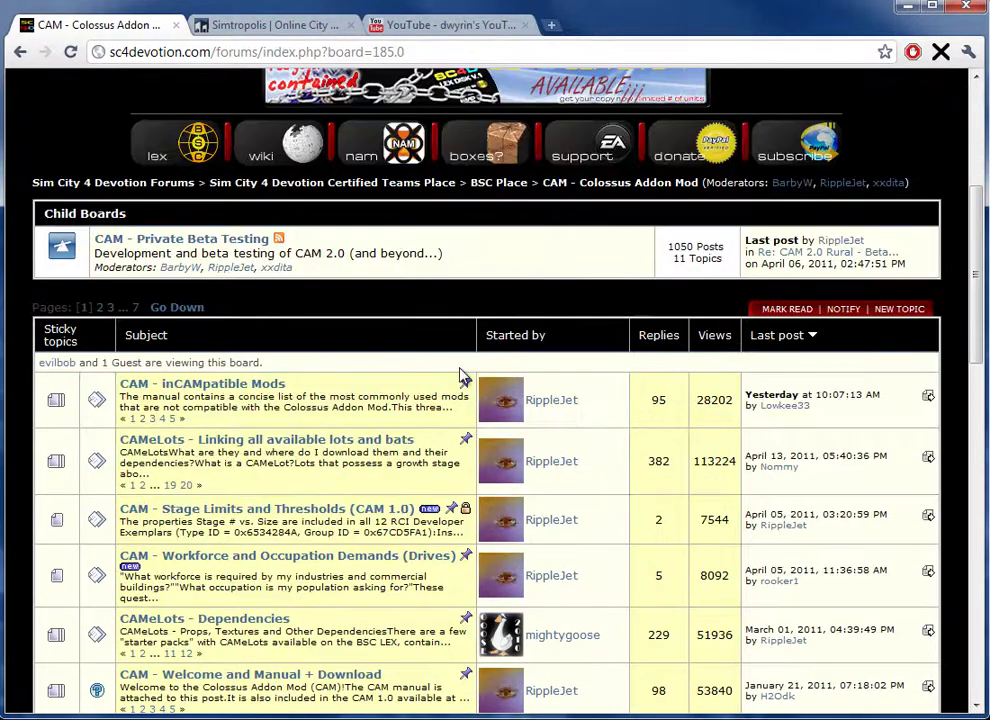
scroll(362, 305, down, 2)
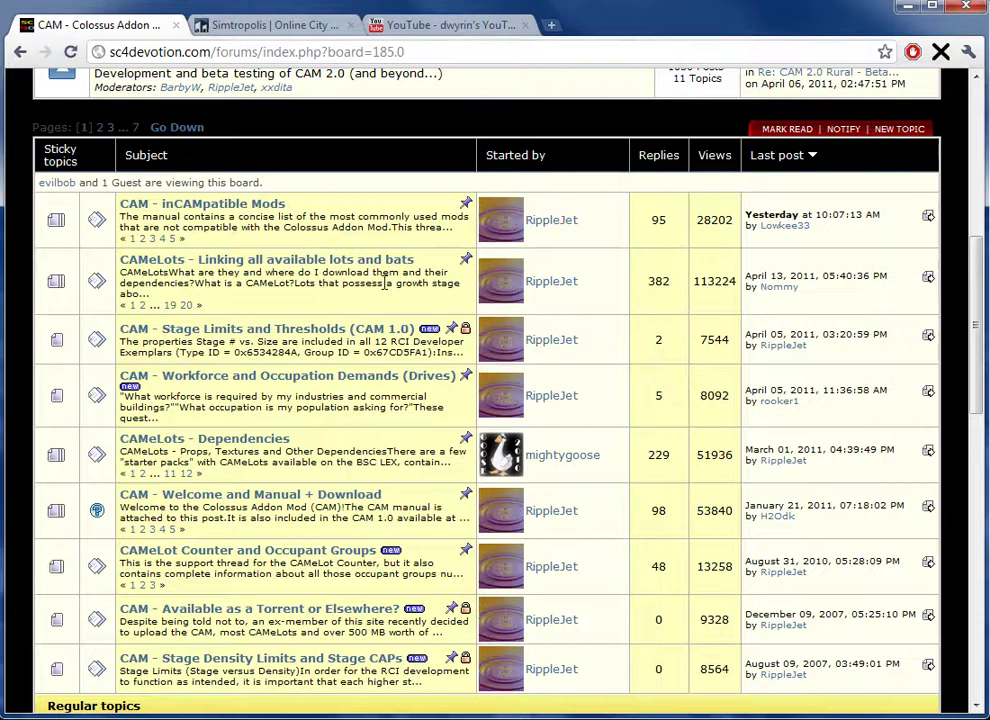
scroll(311, 250, down, 1)
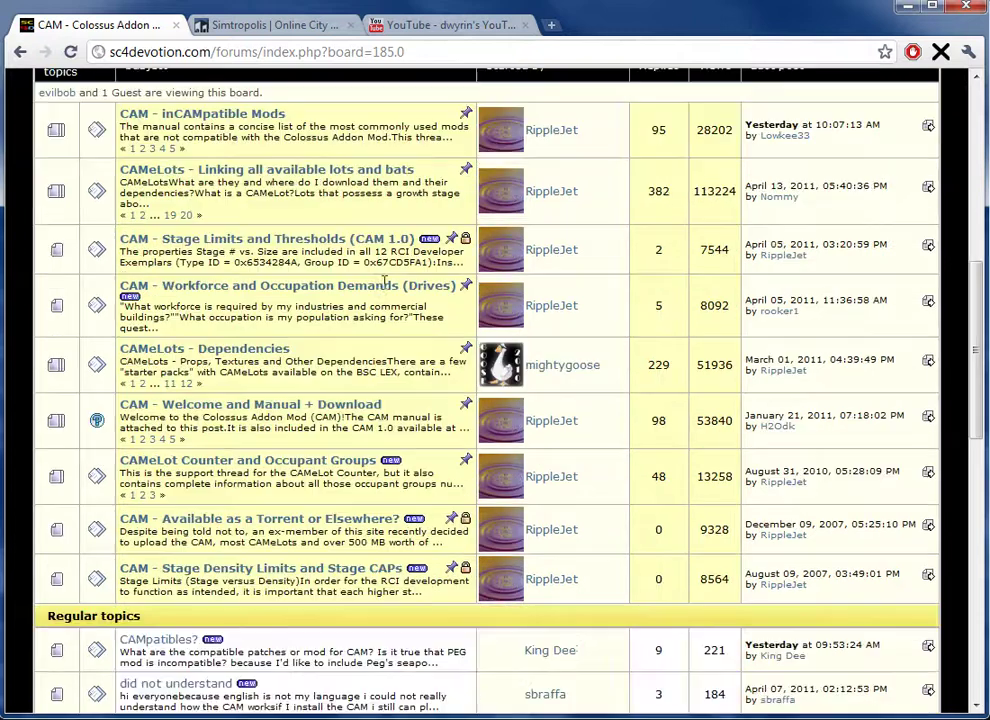
click(200, 414)
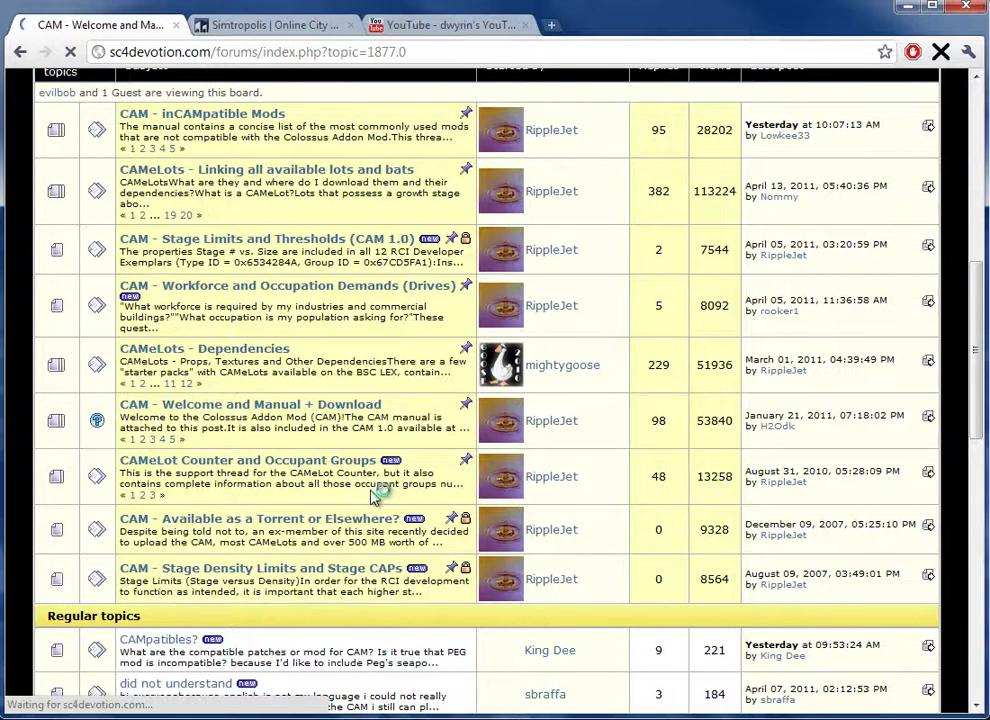
scroll(372, 500, down, 4)
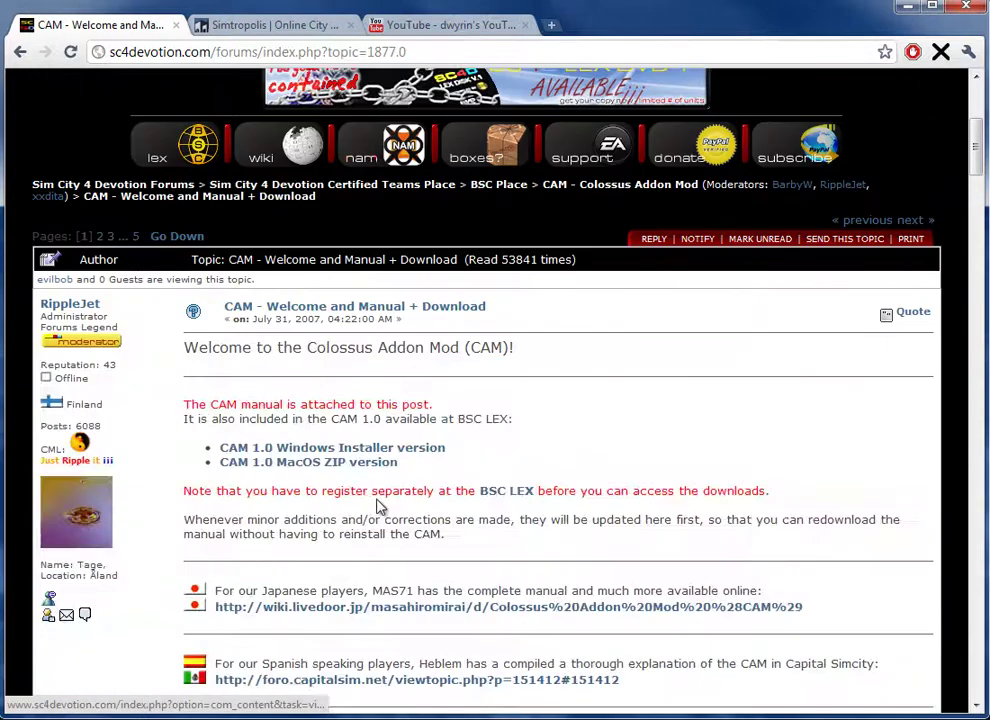
scroll(435, 487, down, 1)
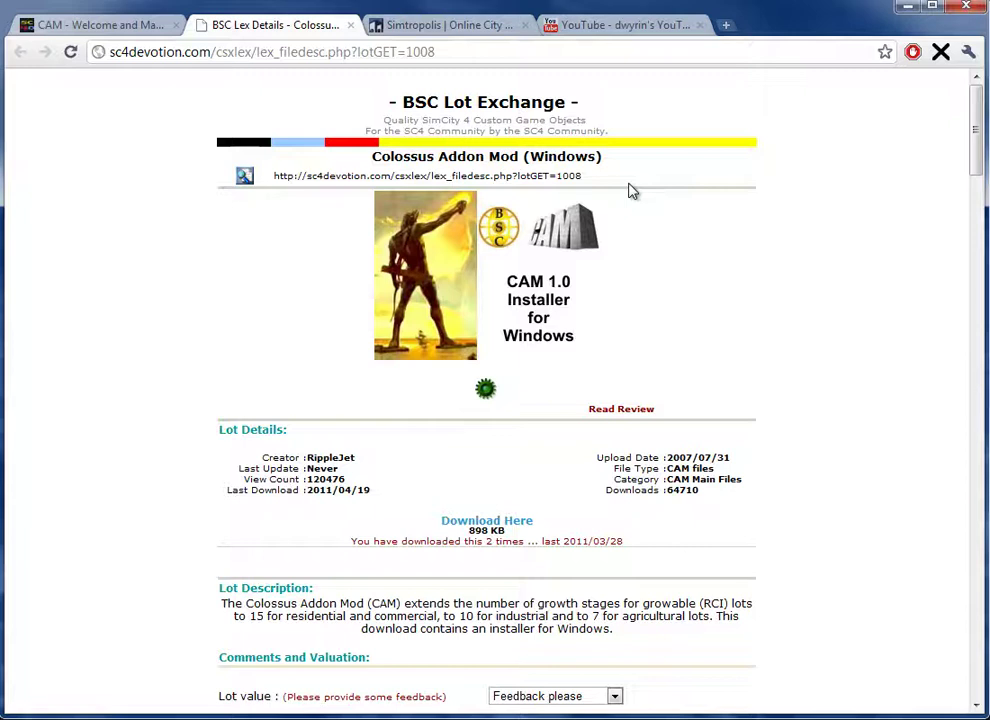
click(484, 521)
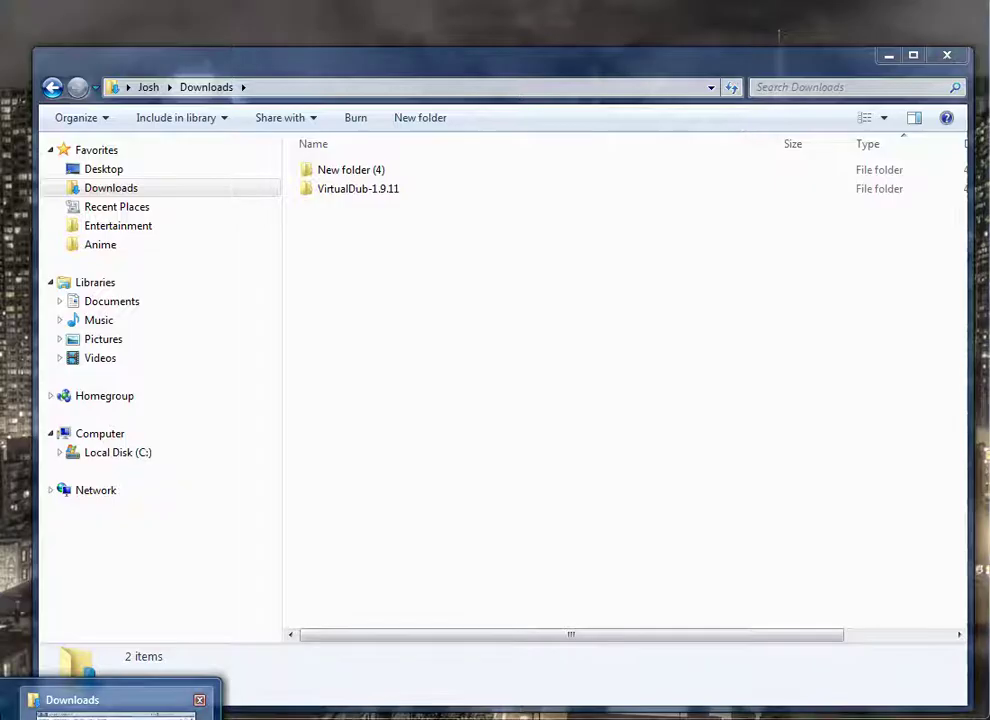
Extract ColossusAddonMod_Setup.zip in the Downloads folder to its own ColossusAddonMod_Setup folder and open that folder.
click(110, 705)
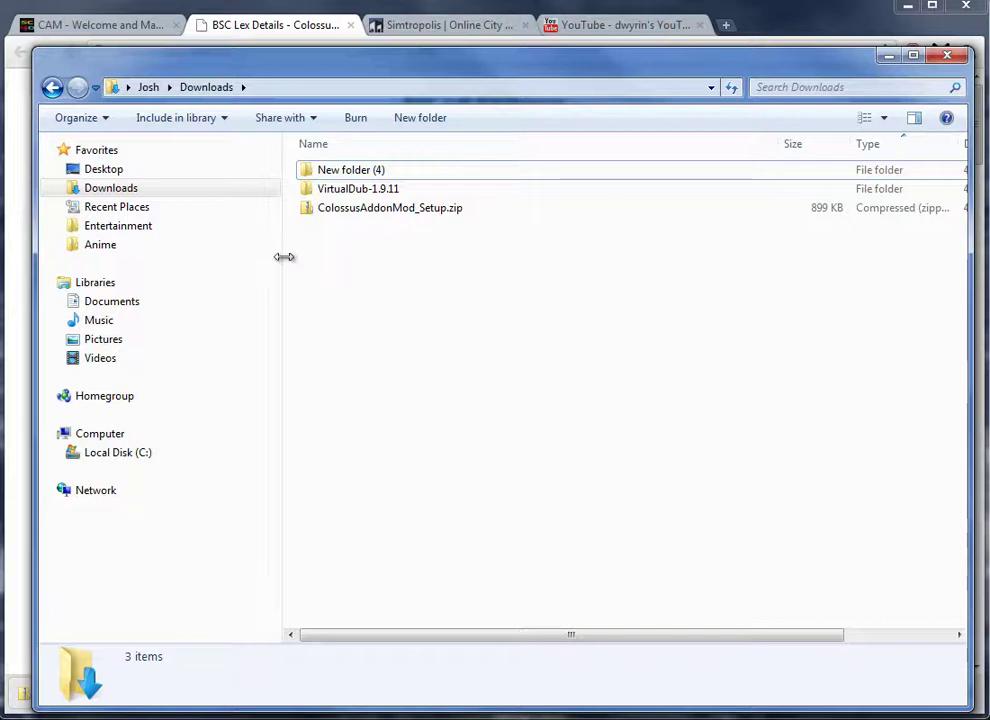
click(391, 210)
right_click(389, 207)
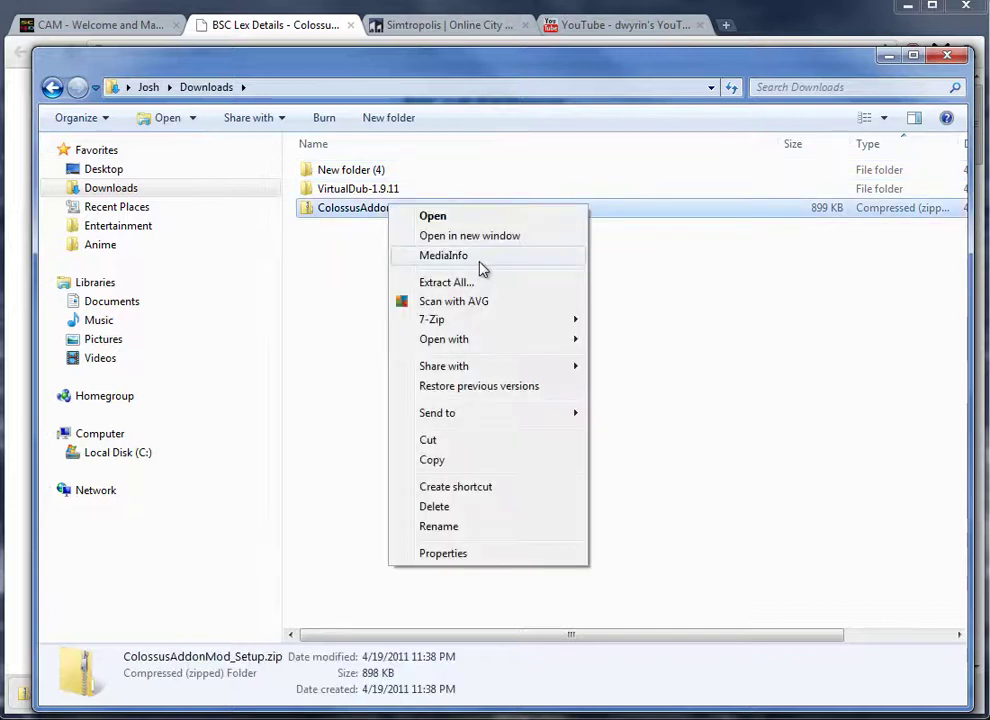
mouse_move(499, 322)
click(698, 378)
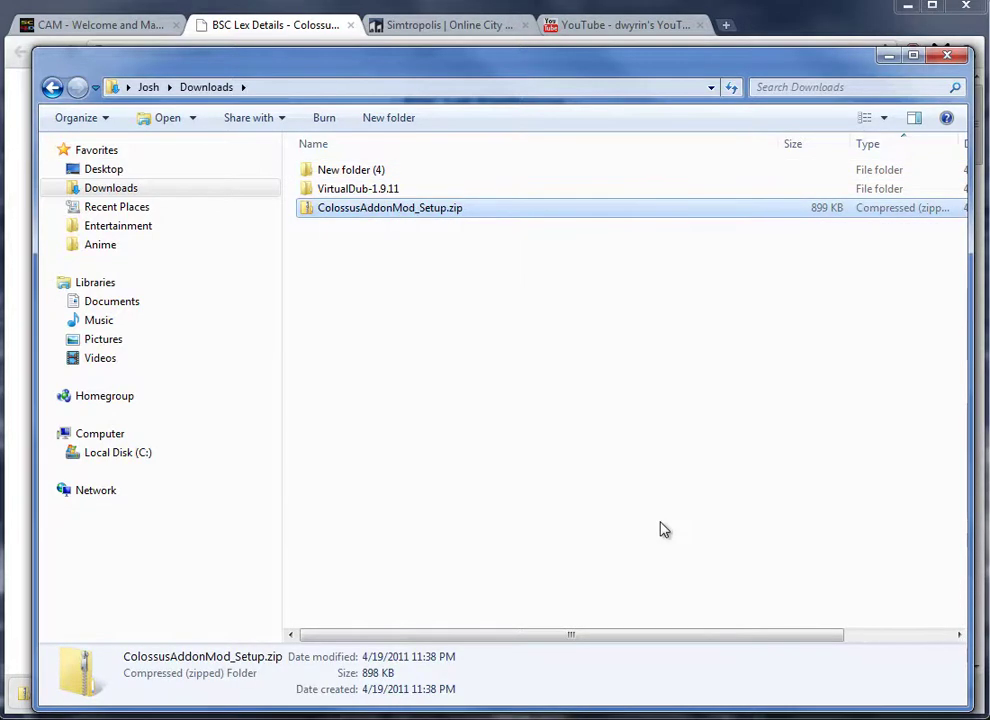
double_click(362, 169)
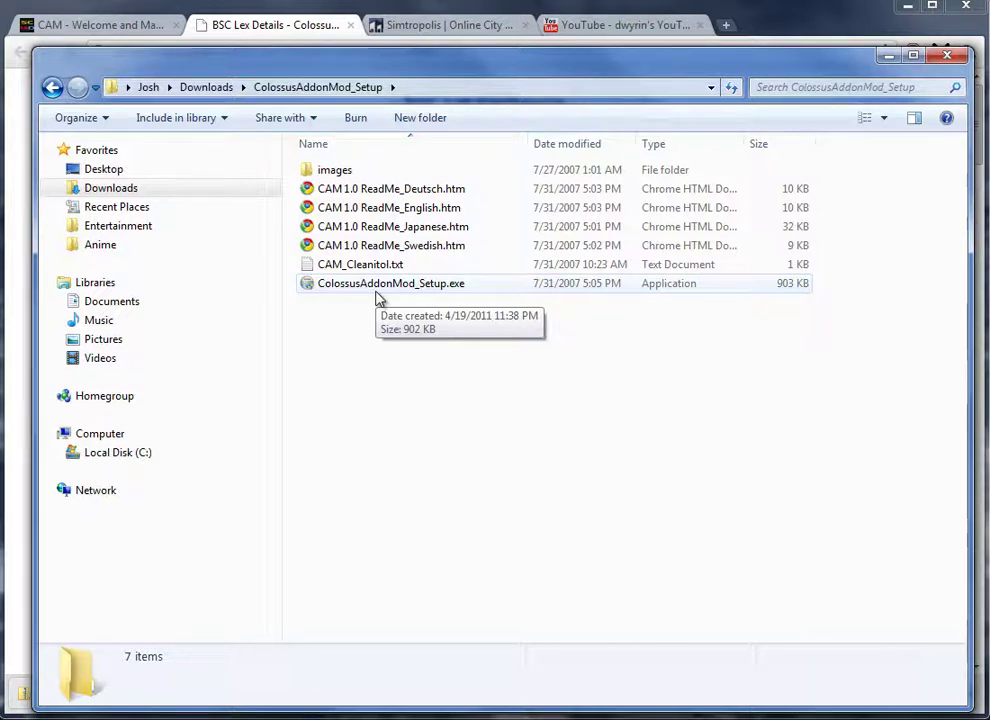
Run ColossusAddonMod_Setup.exe and advance the setup wizard to the component selection.
click(378, 290)
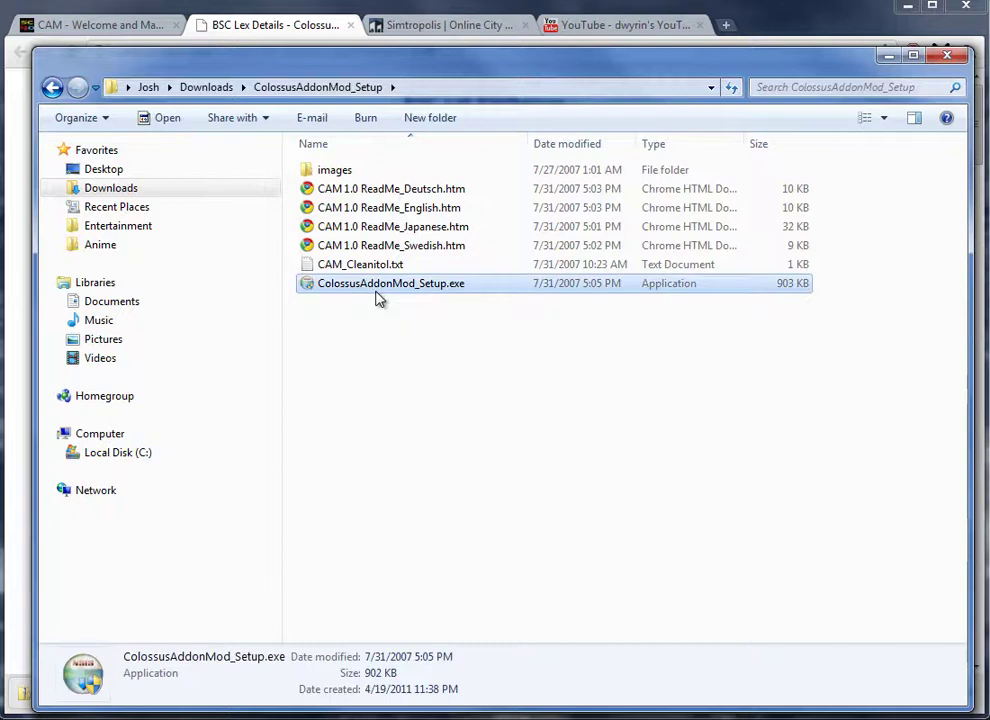
click(380, 292)
double_click(430, 290)
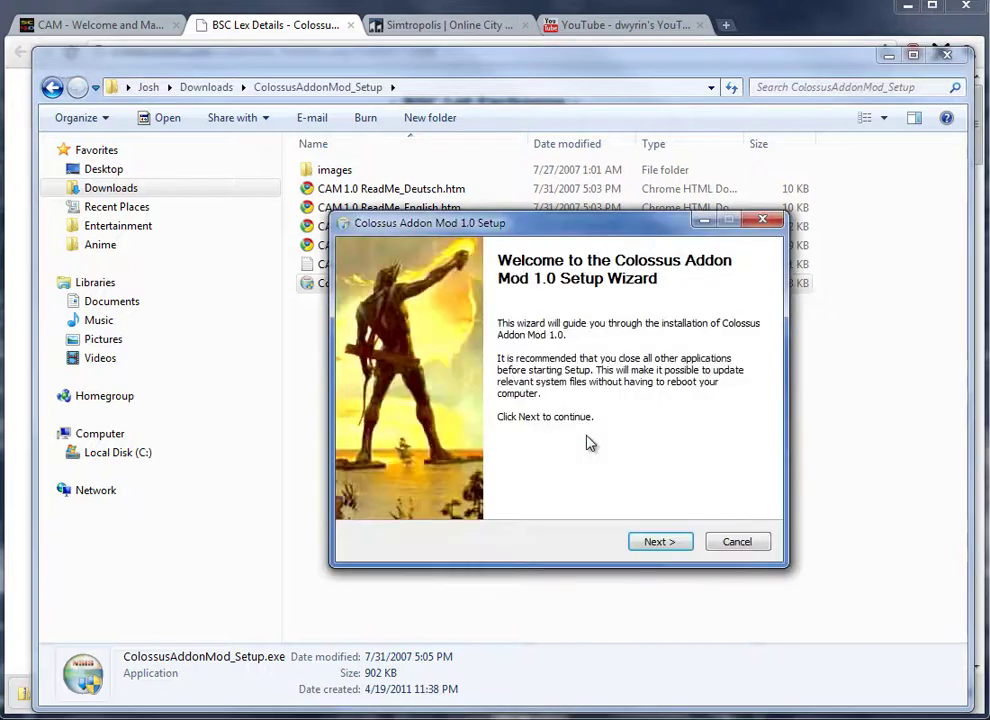
click(662, 539)
click(476, 487)
click(664, 543)
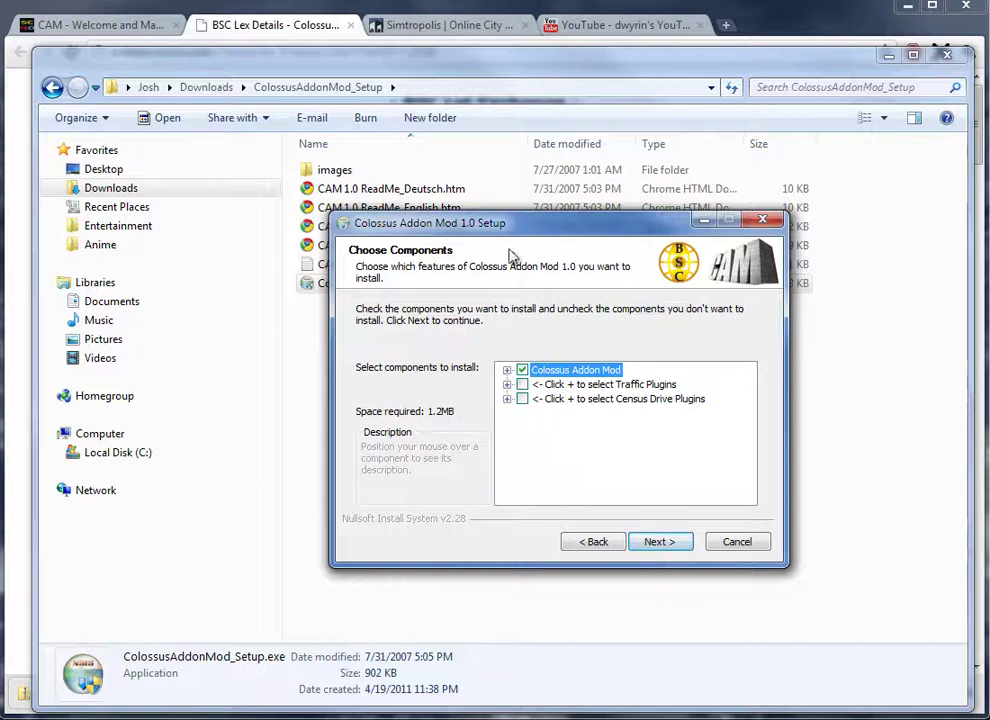
Expand the Traffic Plugins options, leave only Colossus Addon Mod selected, and continue to the install location.
drag(513, 232, 381, 245)
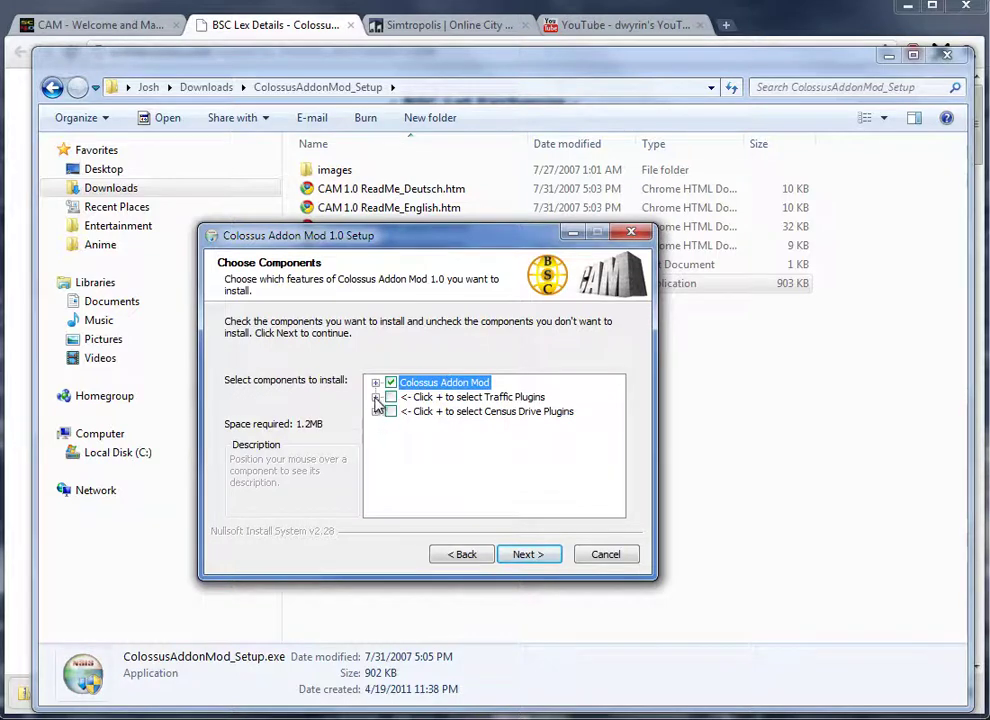
click(376, 397)
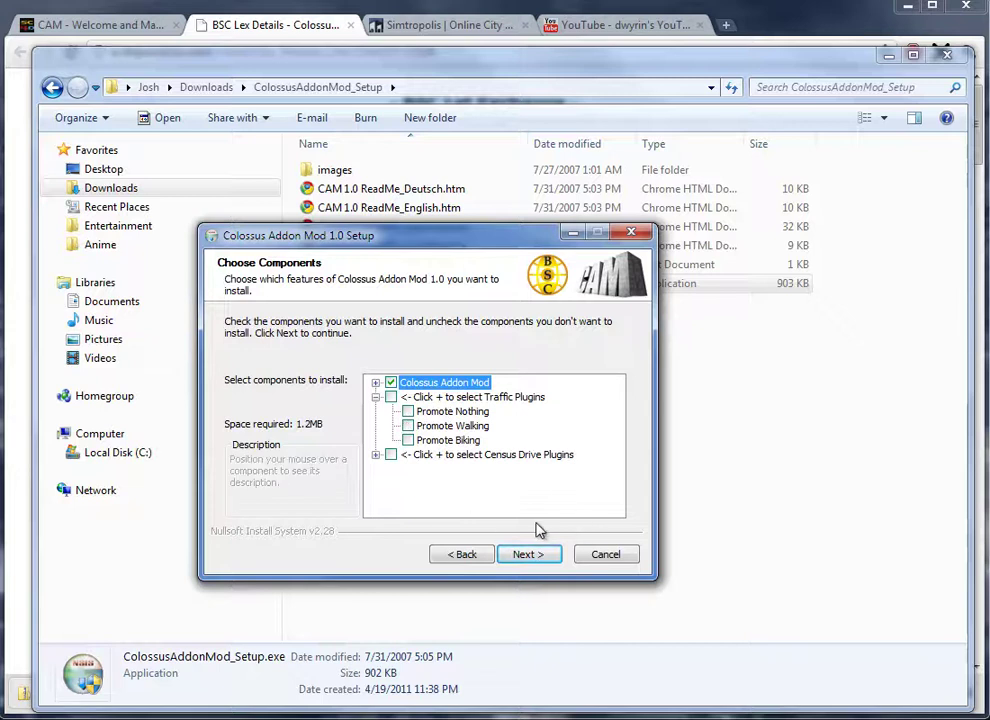
click(530, 556)
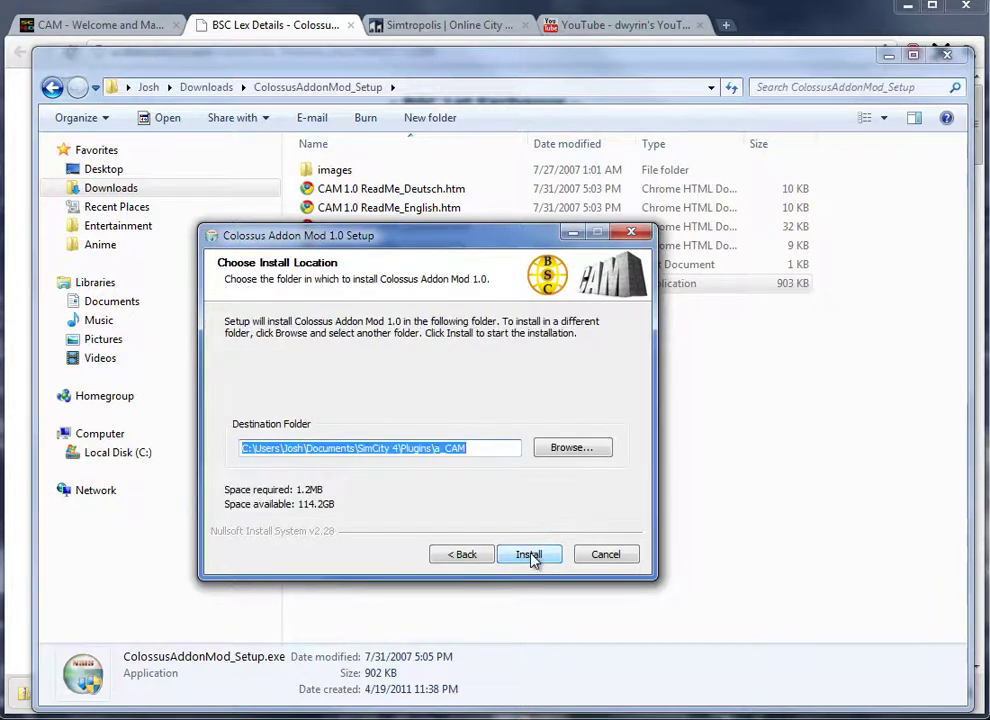
Highlight the Documents\SimCity 4\Plugins\a_CAM part of the destination folder and cancel the setup.
click(303, 448)
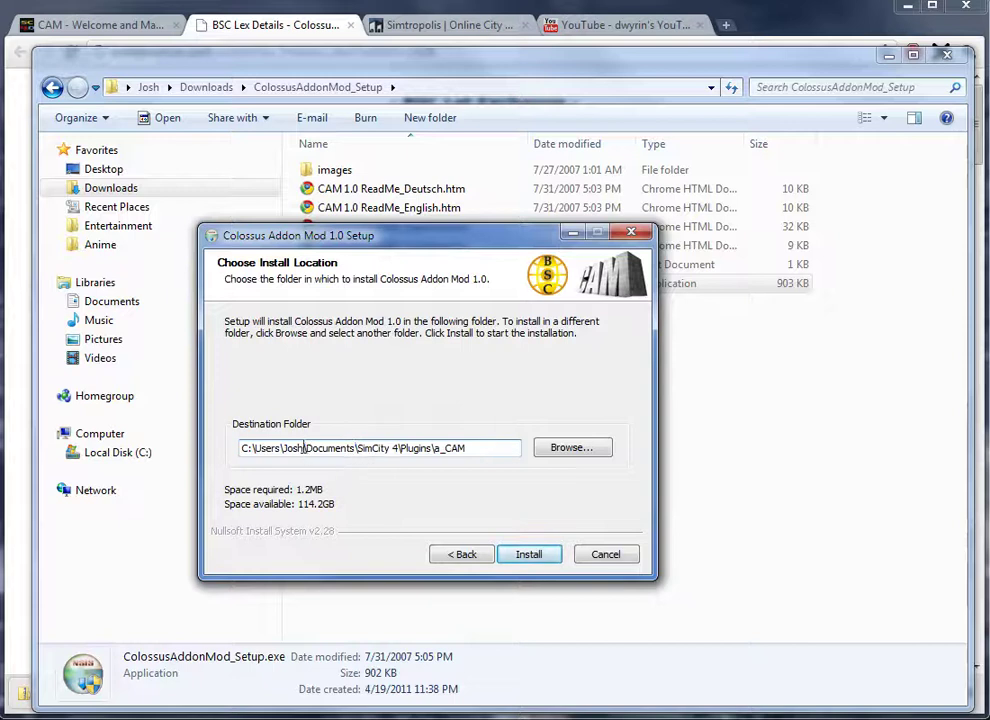
drag(306, 448, 461, 448)
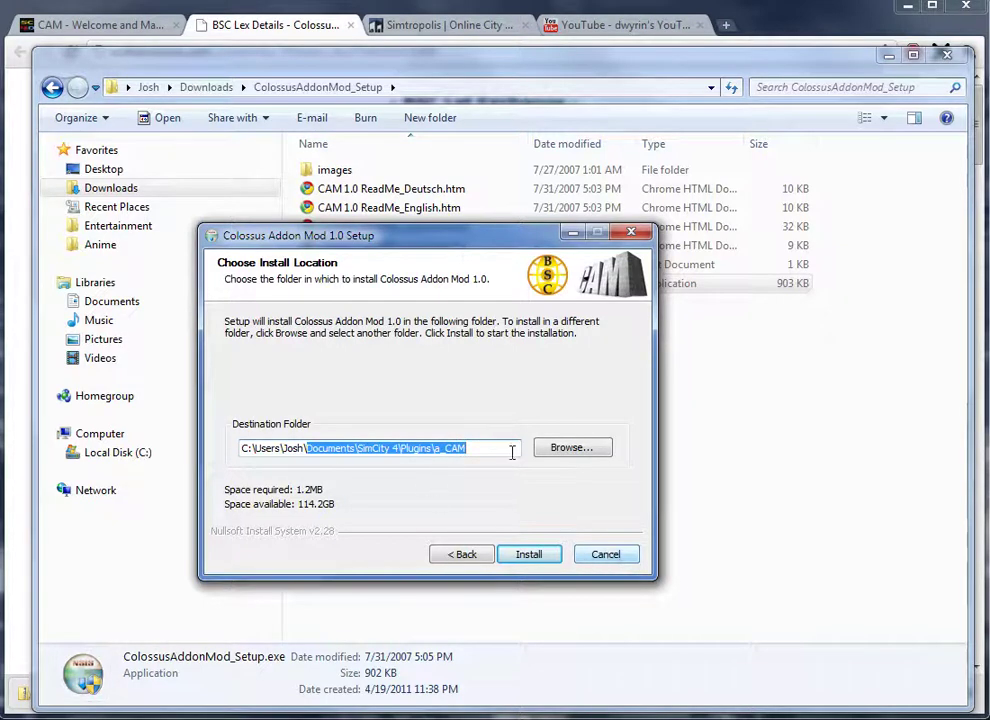
click(622, 558)
click(628, 458)
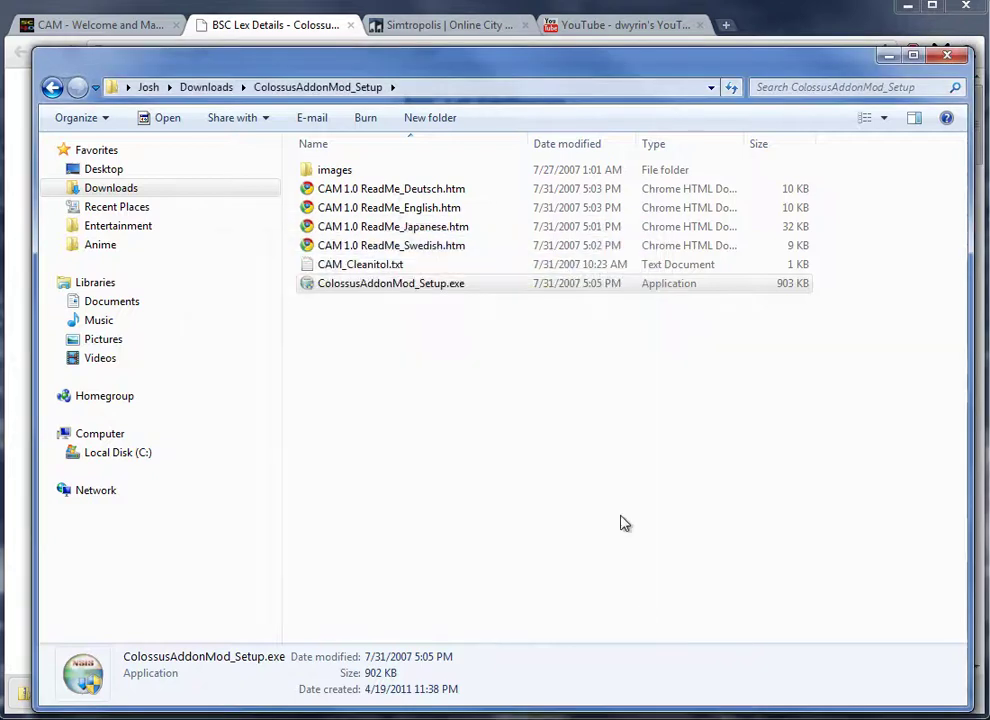
Delete the ColossusAddonMod_Setup folder and ColossusAddonMod_Setup.zip from Downloads, and return to the browser.
key(BackSpace)
key(BackSpace)
key(alt+Right)
click(362, 209)
click(369, 172)
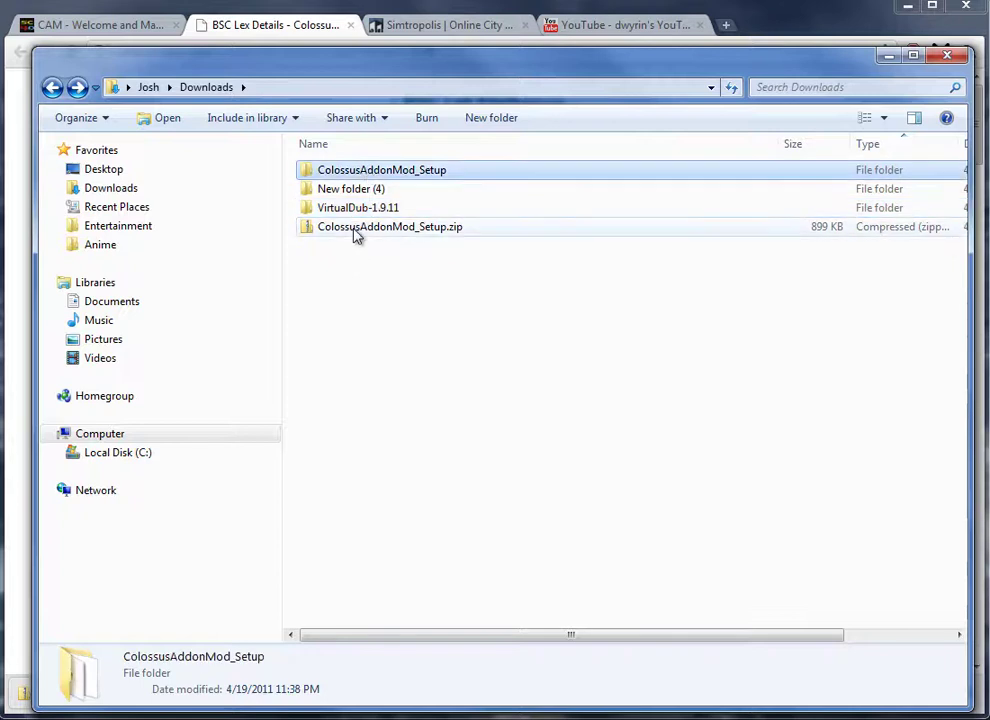
ctrl+click(352, 229)
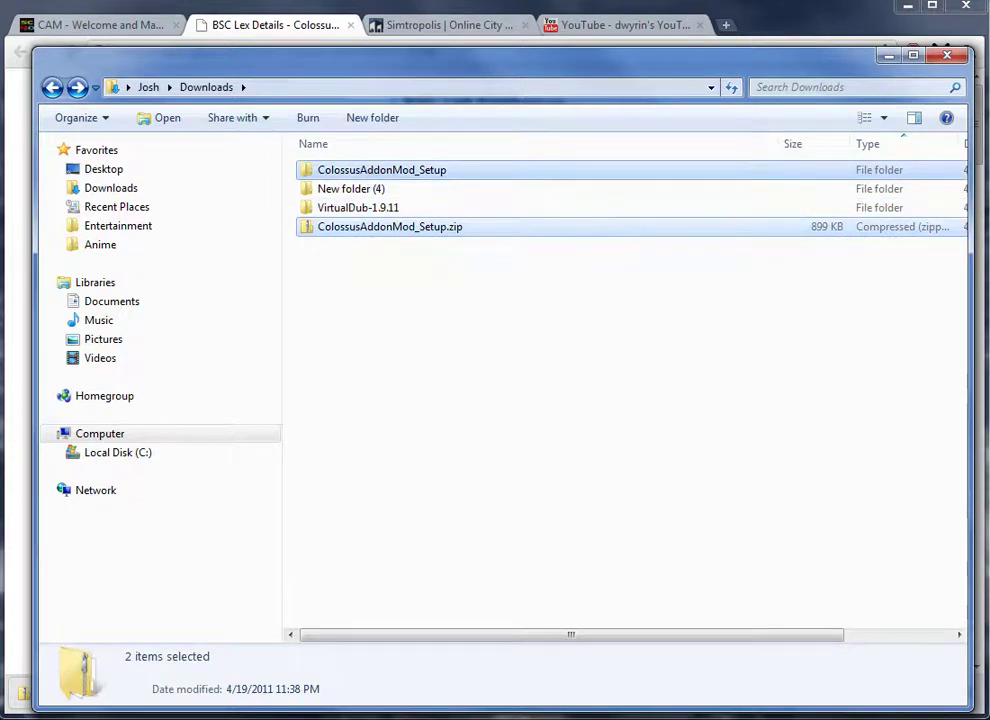
key(Delete)
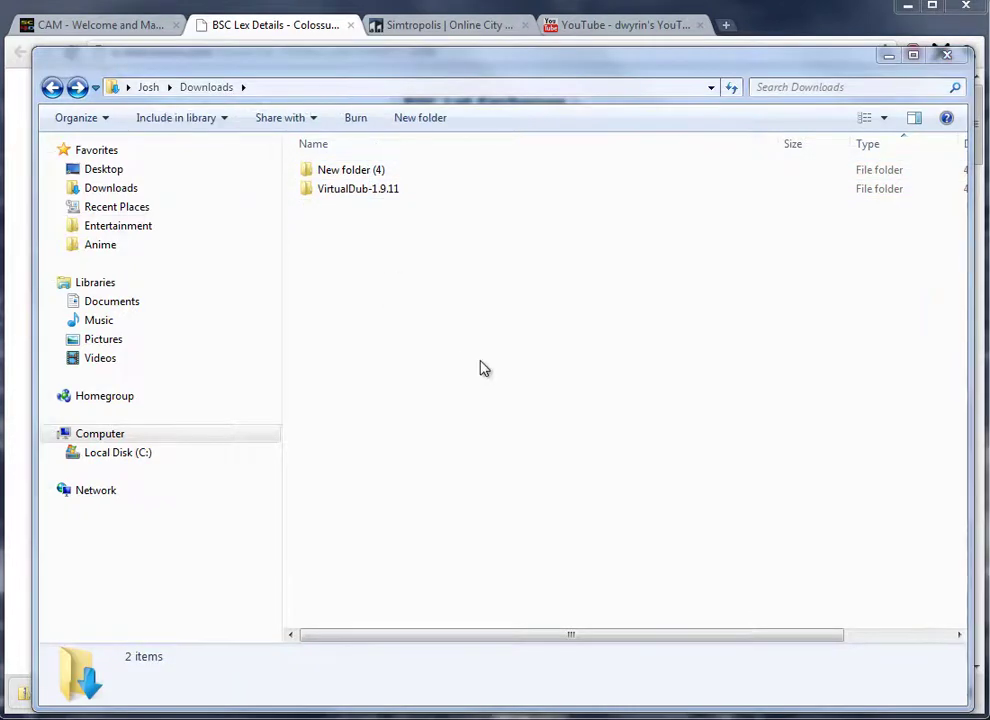
click(889, 56)
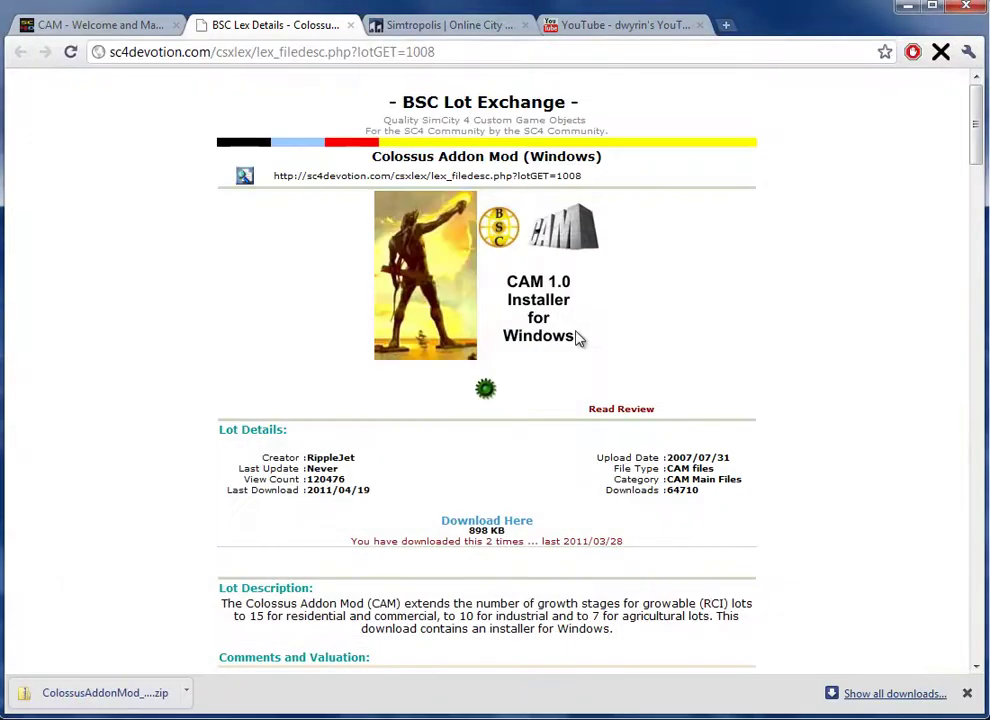
Close the Lot Exchange page, return to the CAM board, and open the "CAMeLots - Linking all available lots and bats" topic.
click(350, 26)
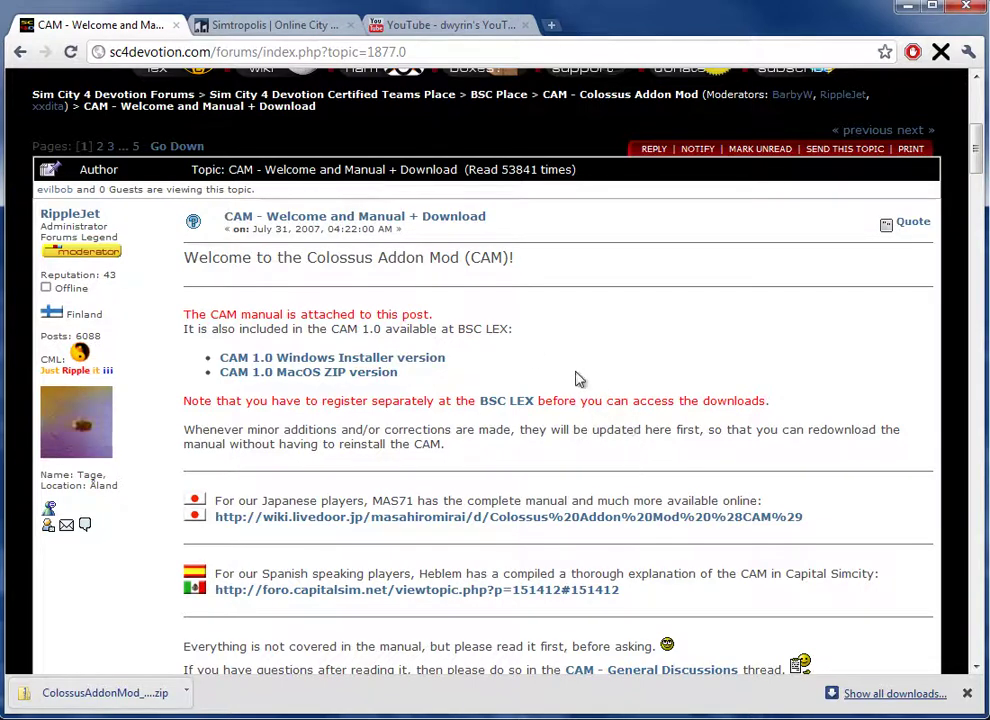
key(BackSpace)
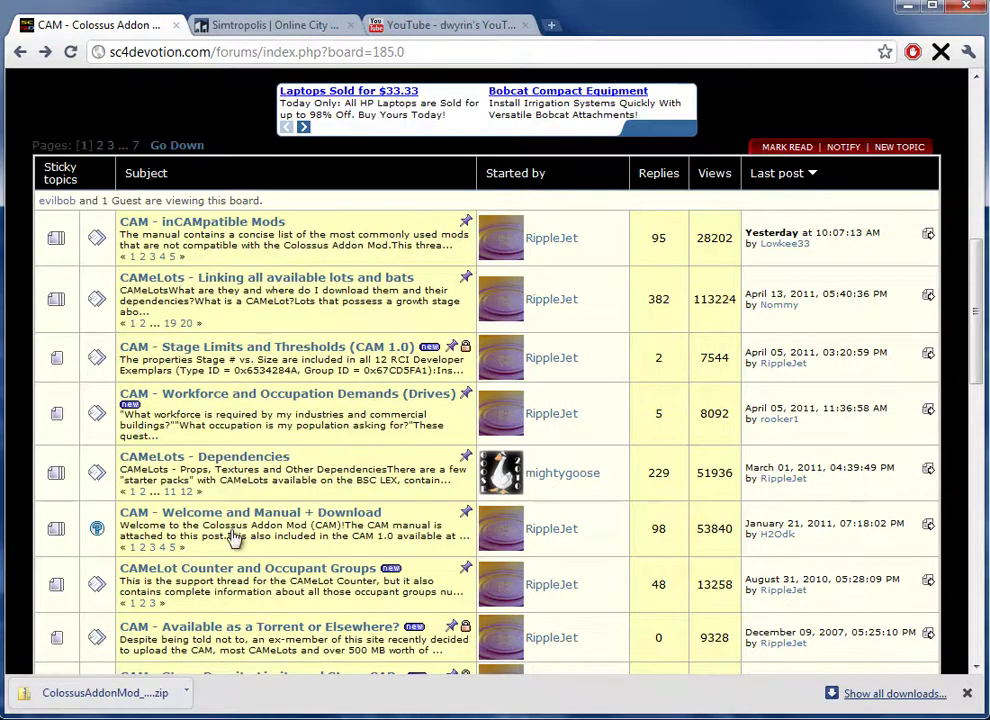
click(275, 285)
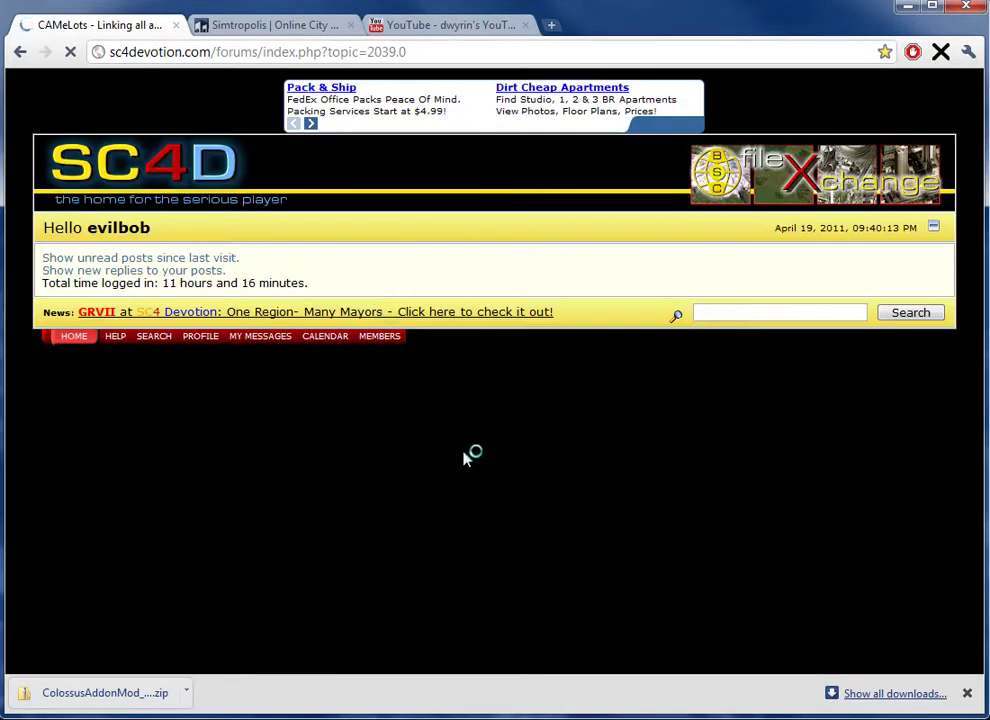
scroll(411, 452, down, 5)
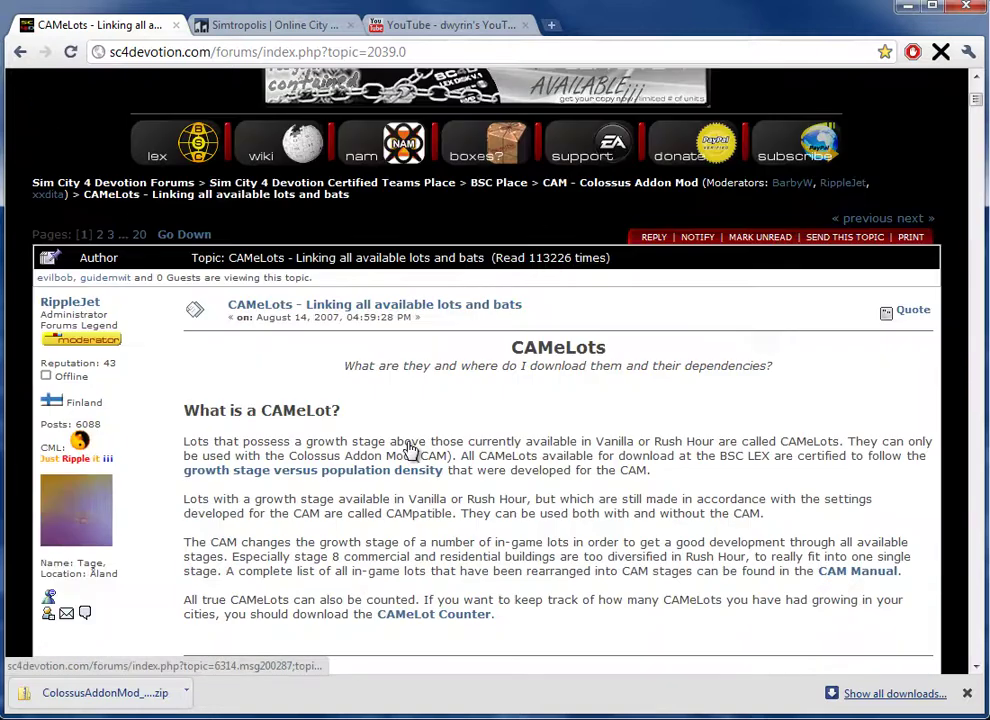
scroll(472, 452, down, 5)
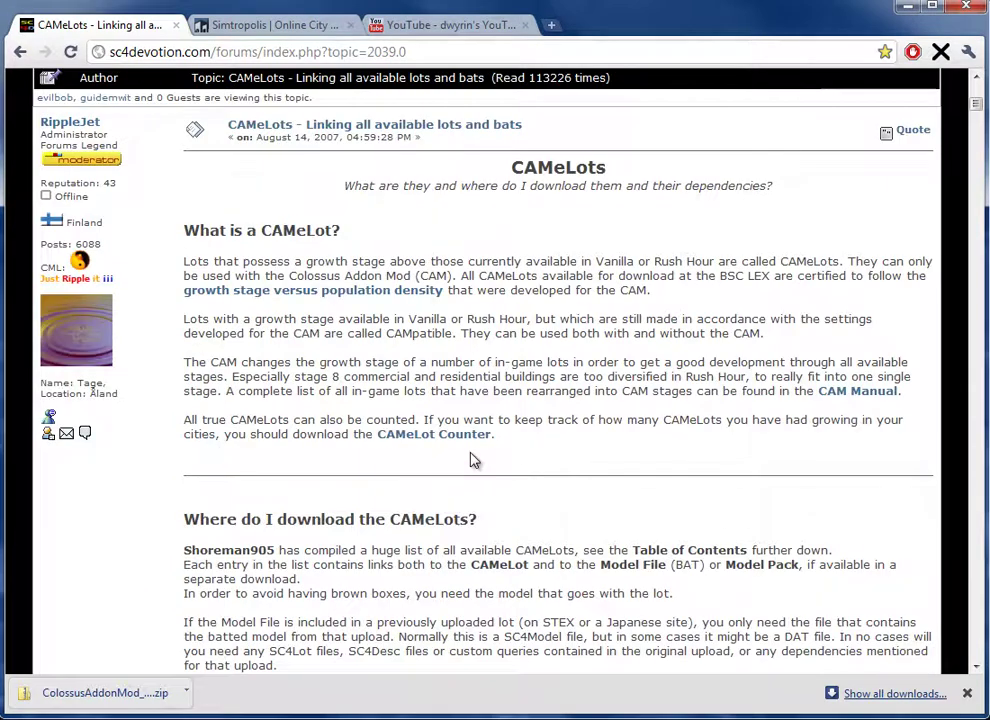
Highlight the "Where do I download the CAMeLots?" heading and the sentence introducing the starter packs, clearing each highlight.
drag(183, 161, 490, 163)
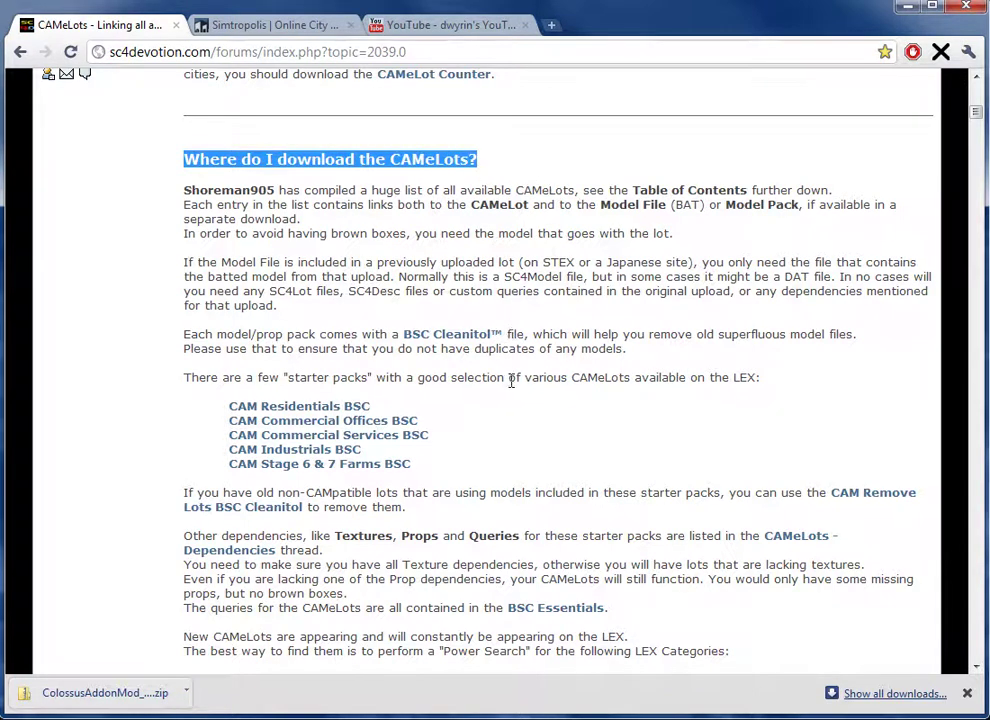
click(187, 376)
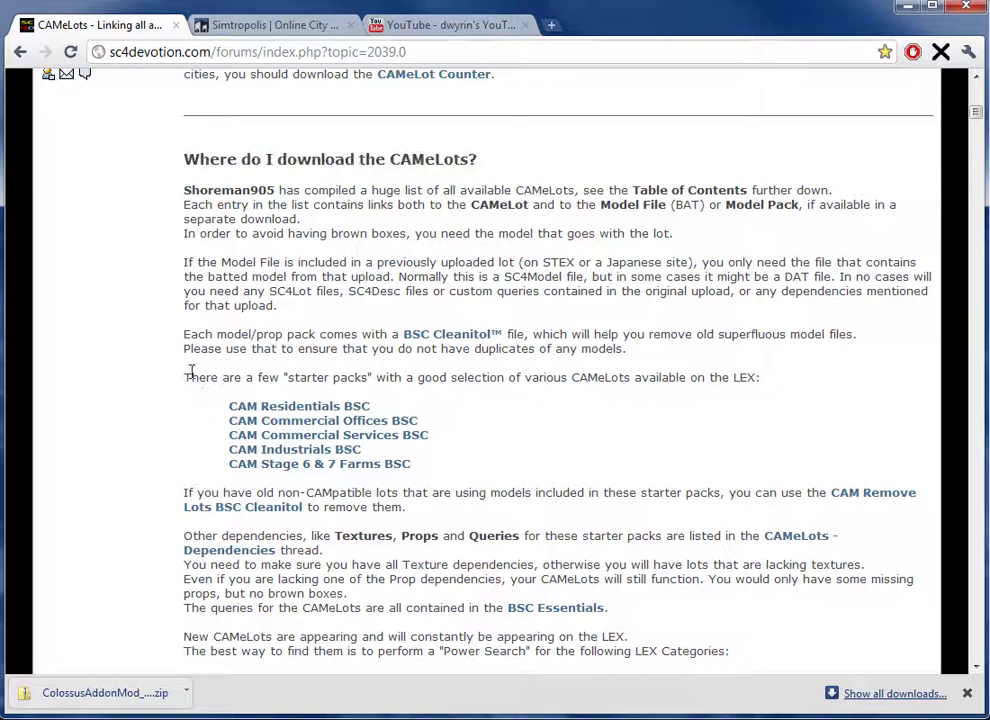
drag(185, 378, 800, 381)
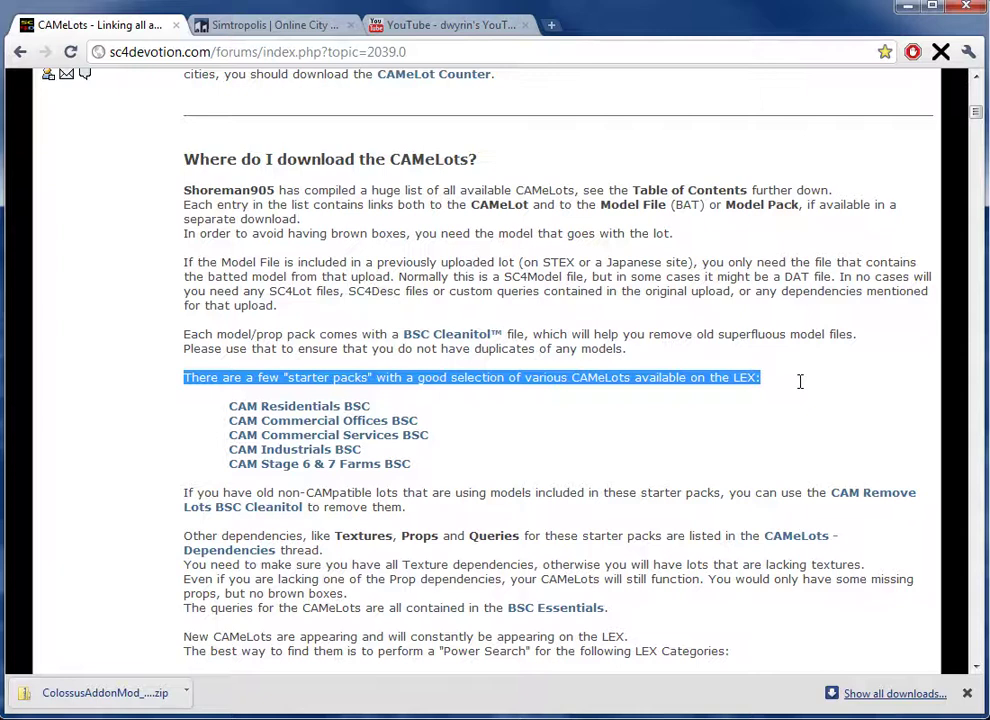
click(422, 470)
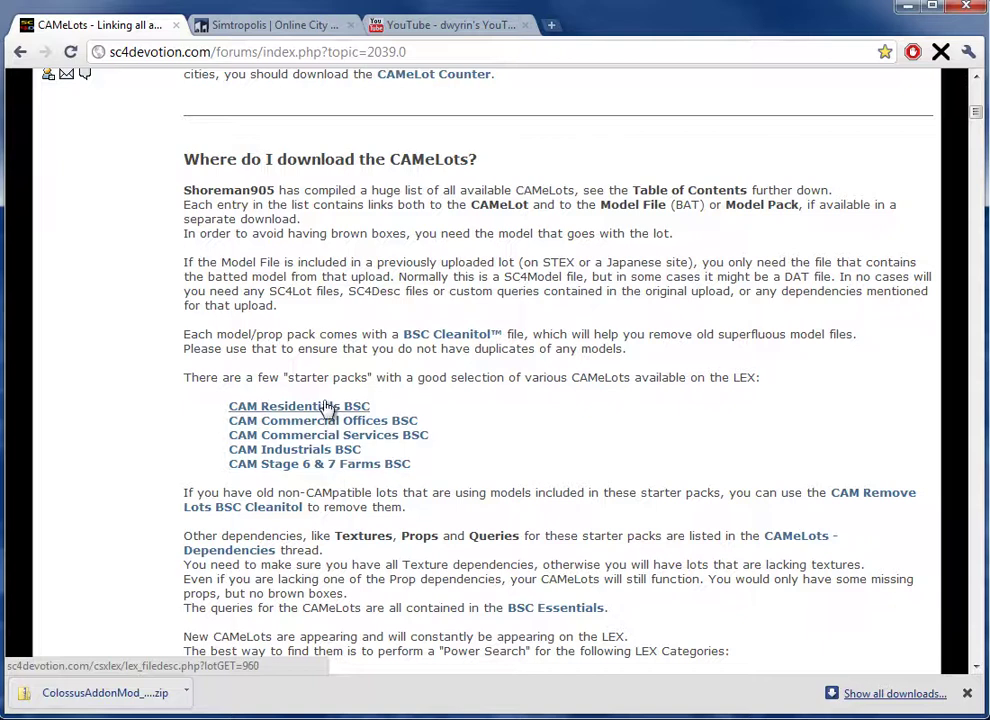
Download CAM Residentials.zip from the CAM Residentials BSC starter pack page and bring up the Downloads folder.
click(327, 408)
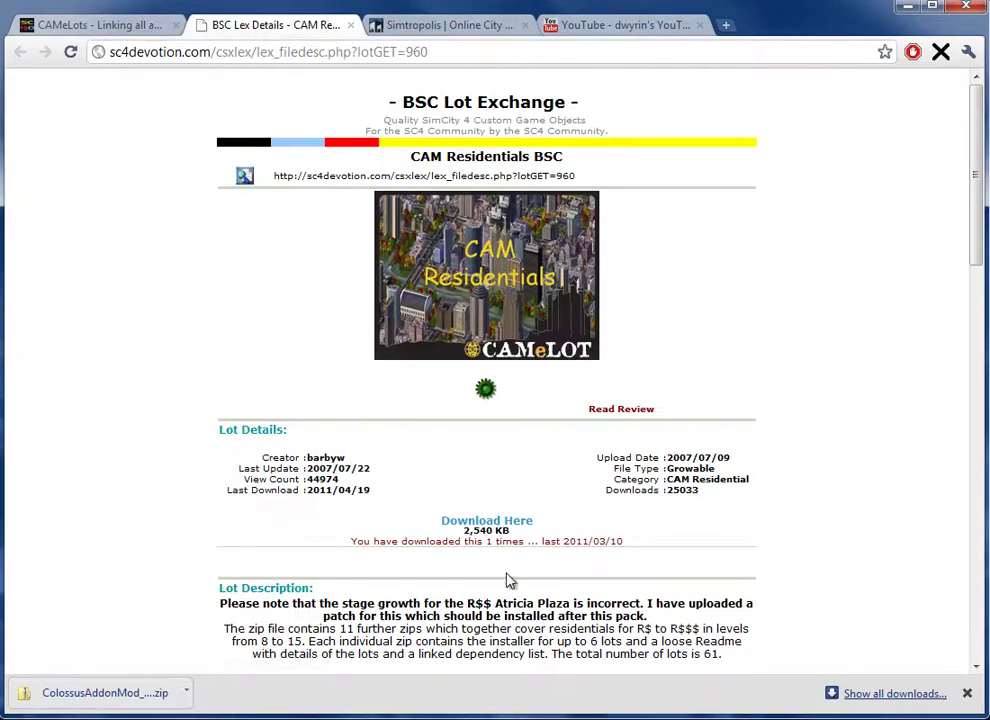
click(520, 522)
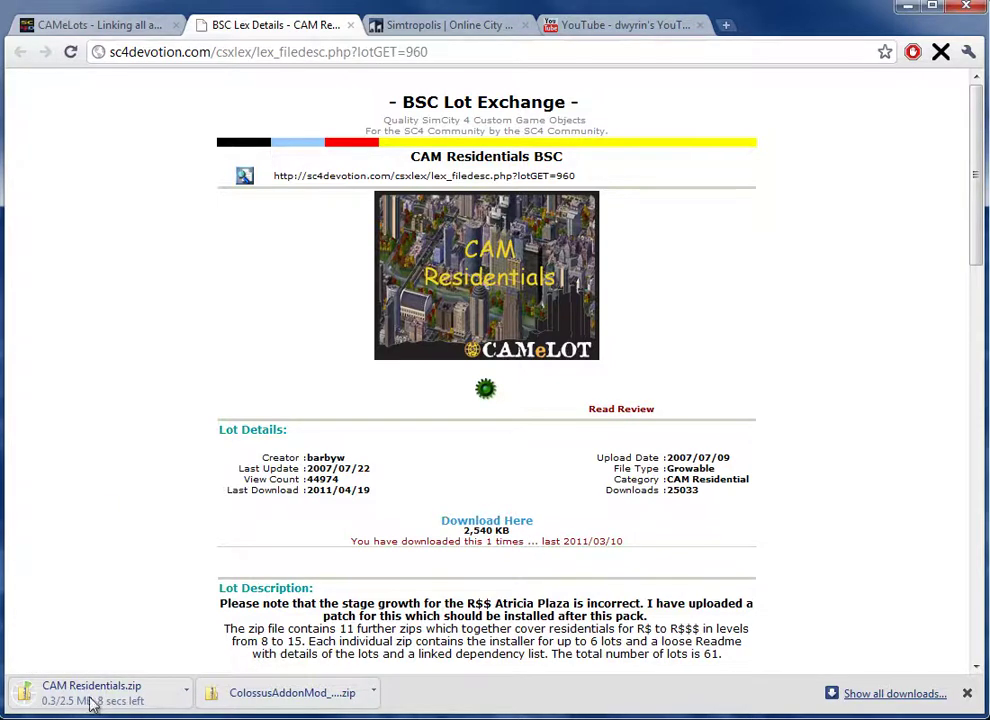
click(90, 690)
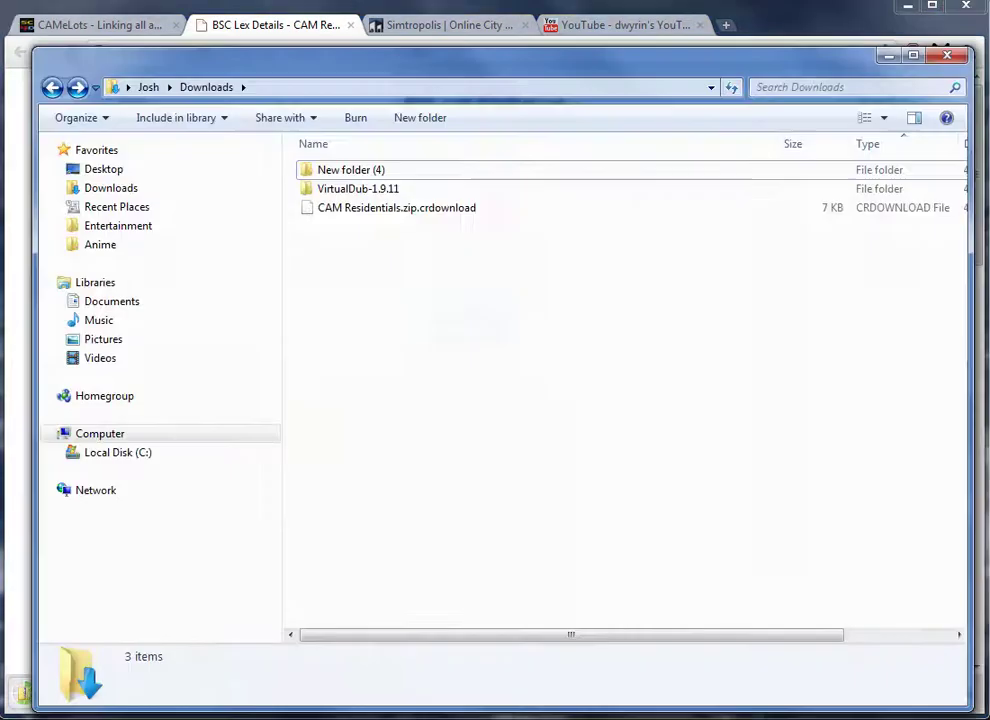
mouse_move(460, 70)
mouse_down()
mouse_move(457, 44)
mouse_move(453, 62)
mouse_move(468, 49)
mouse_up()
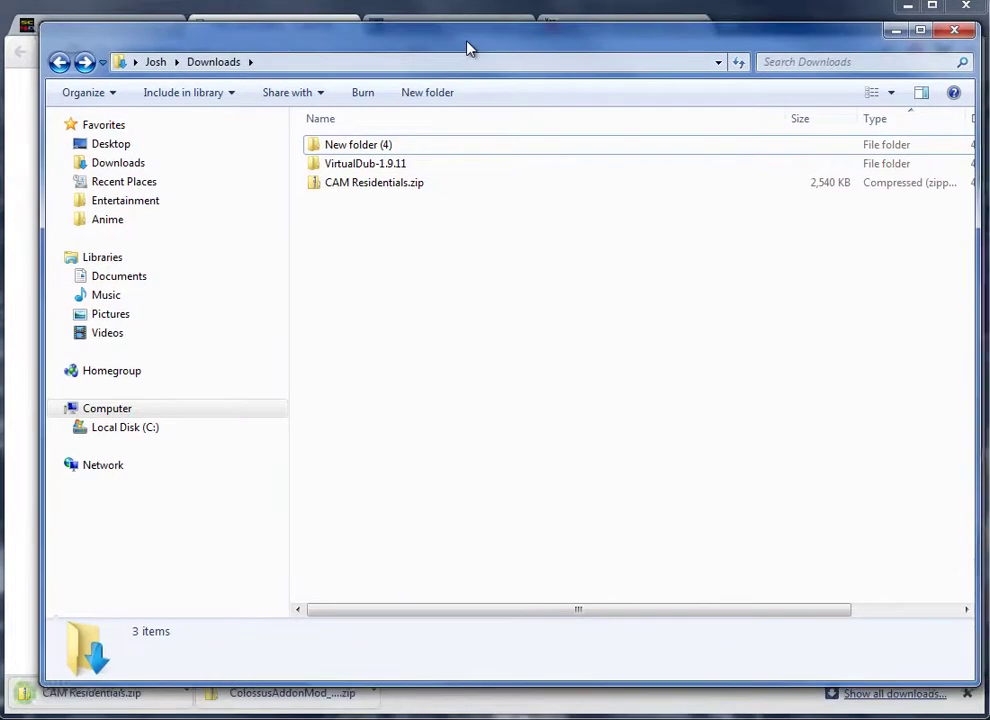
Extract CAM Residentials.zip into its own folder with 7-Zip and open the CAM Residentials folder.
right_click(357, 187)
mouse_move(468, 294)
click(627, 357)
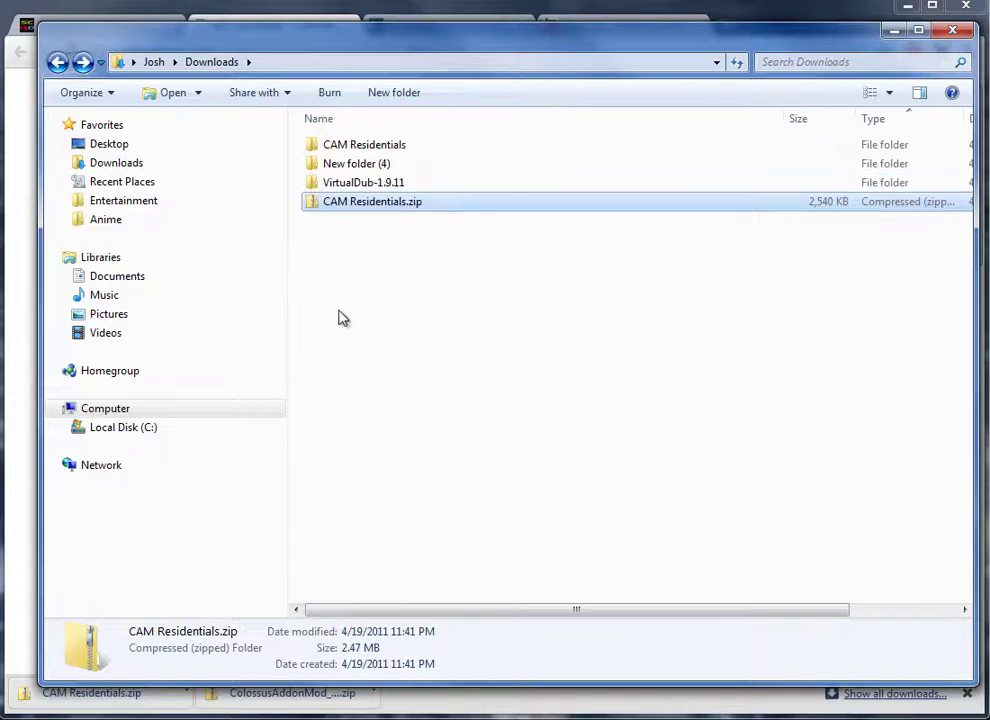
double_click(394, 147)
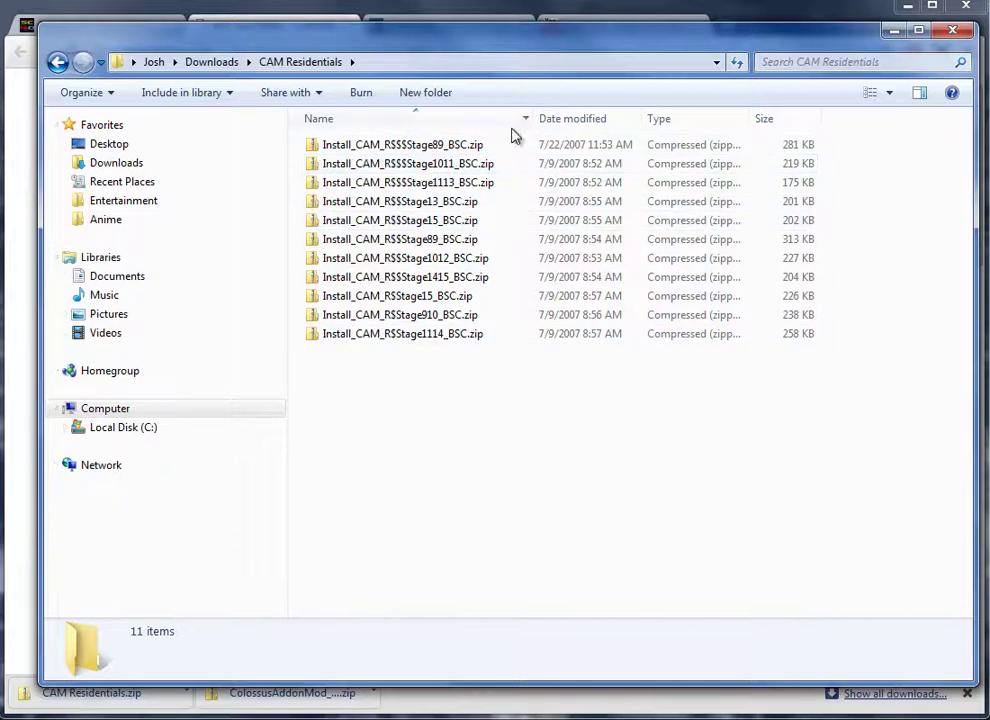
Extract all the Install_CAM zip files in CAM Residentials into separate folders with 7-Zip.
drag(457, 405, 466, 100)
right_click(448, 208)
mouse_move(546, 318)
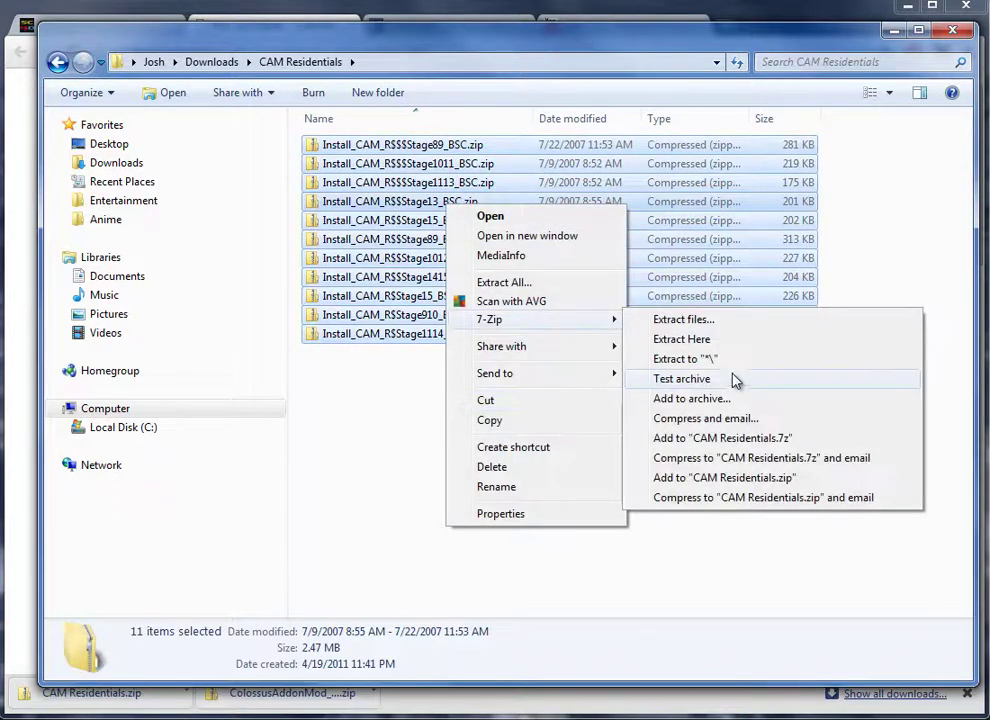
click(738, 358)
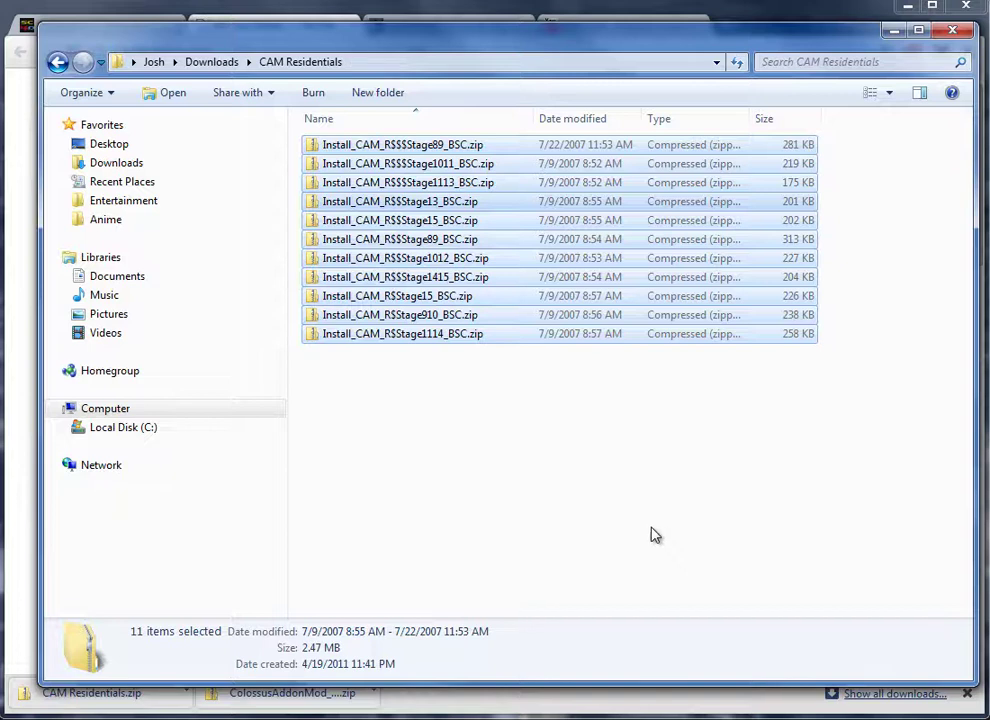
click(700, 615)
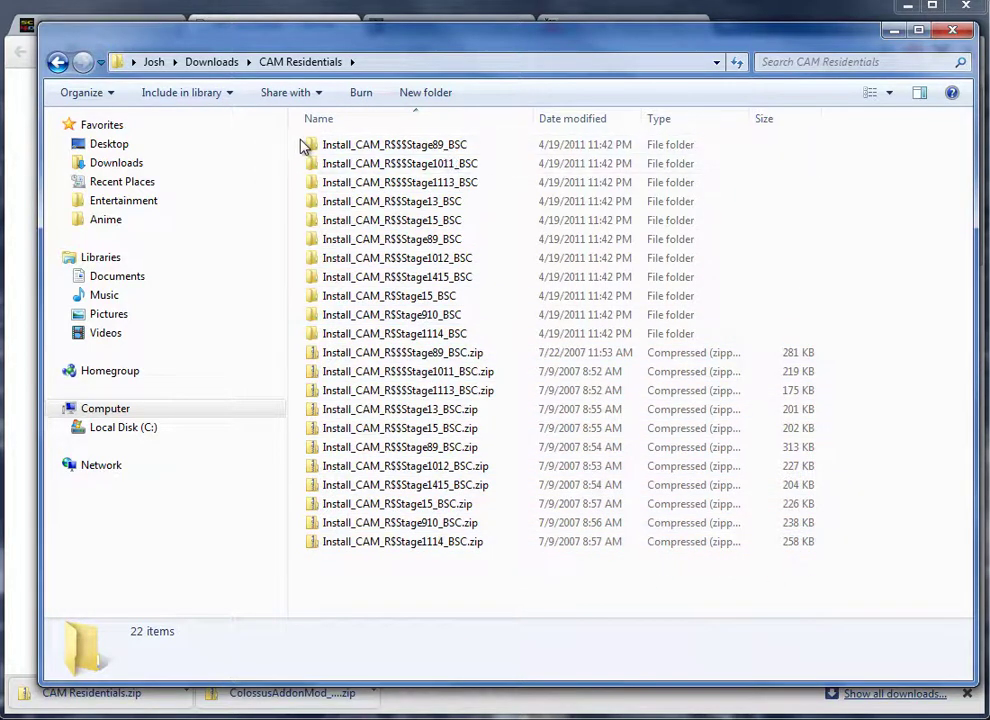
Inspect the extracted installer folders, checking the contents of Install_CAM_R$Stage1114_BSC.
drag(300, 147, 380, 331)
click(296, 303)
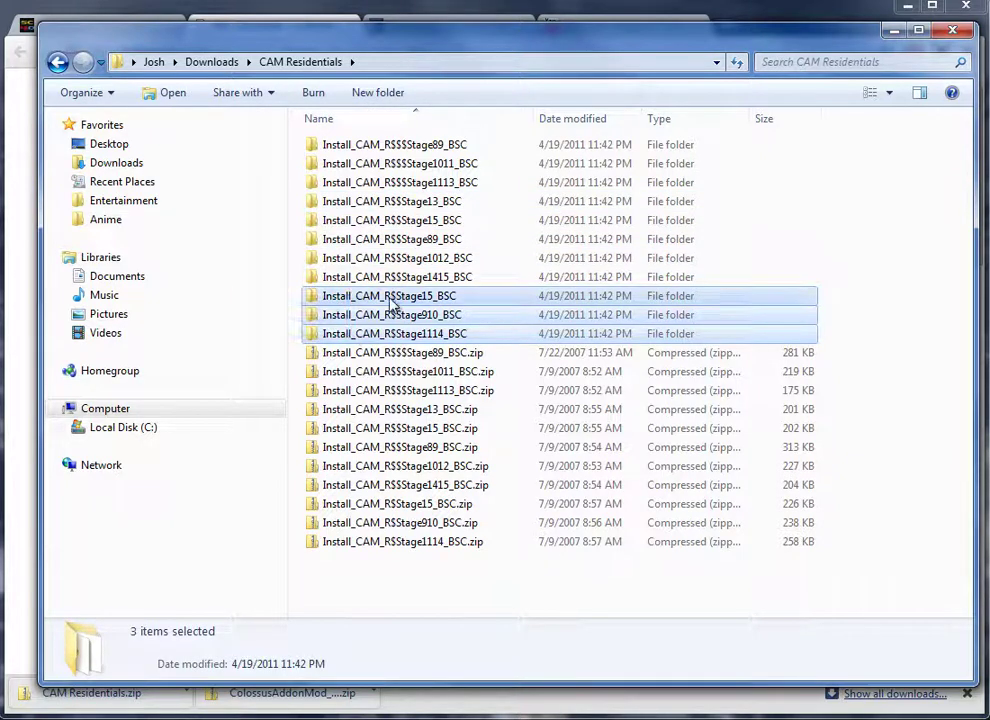
double_click(384, 336)
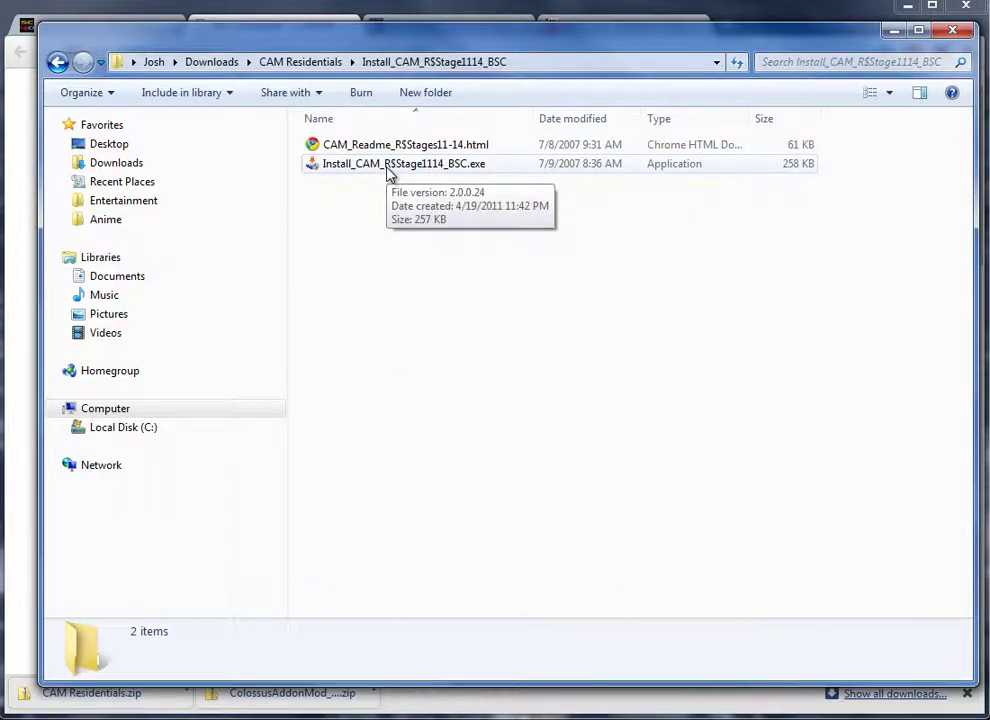
key(BackSpace)
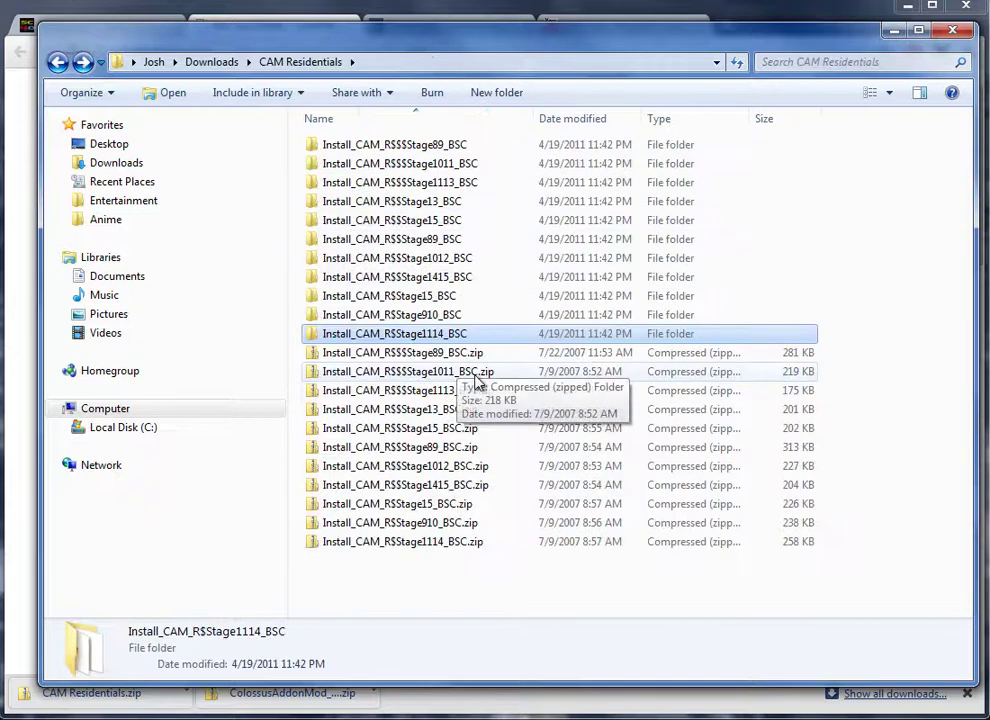
Delete the CAM Residentials folder and CAM Residentials.zip from Downloads, and return to the browser.
key(BackSpace)
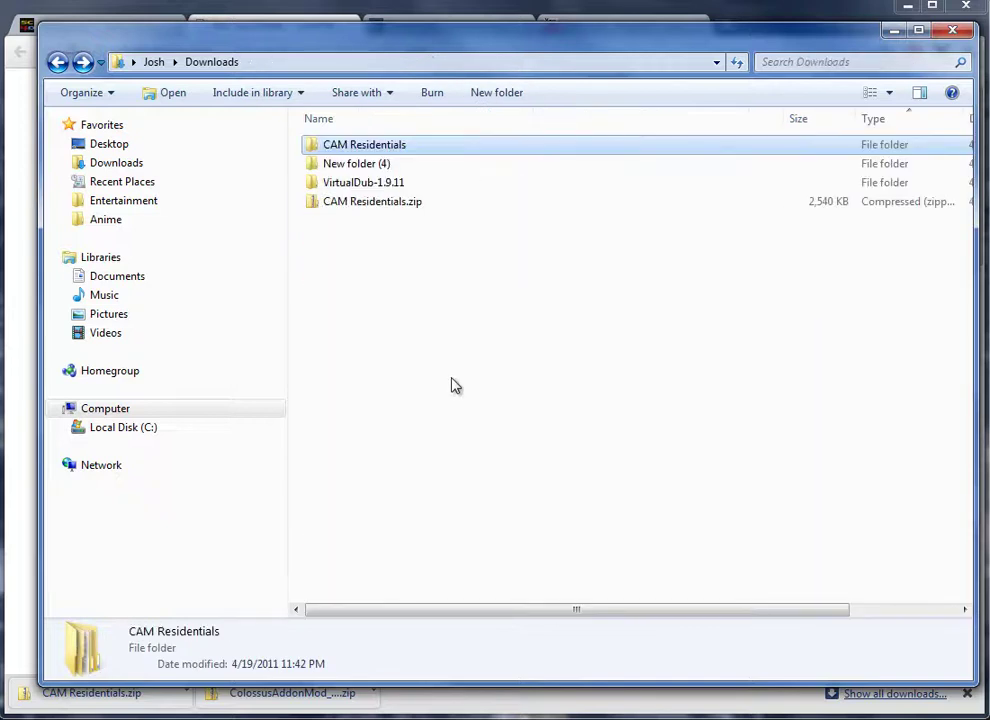
ctrl+click(380, 205)
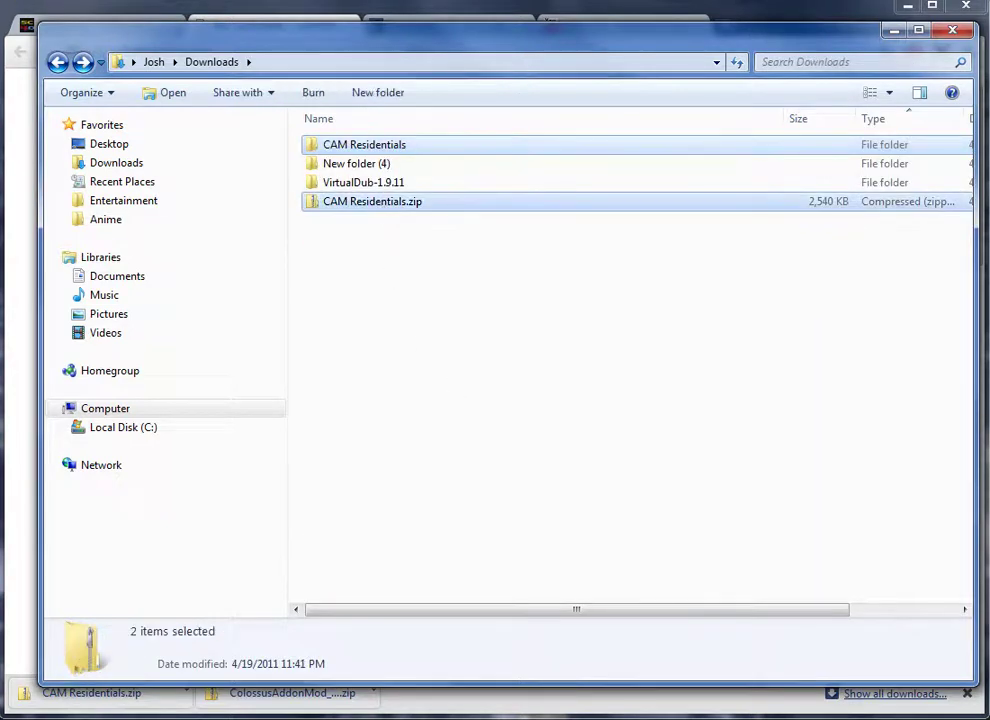
key(Delete)
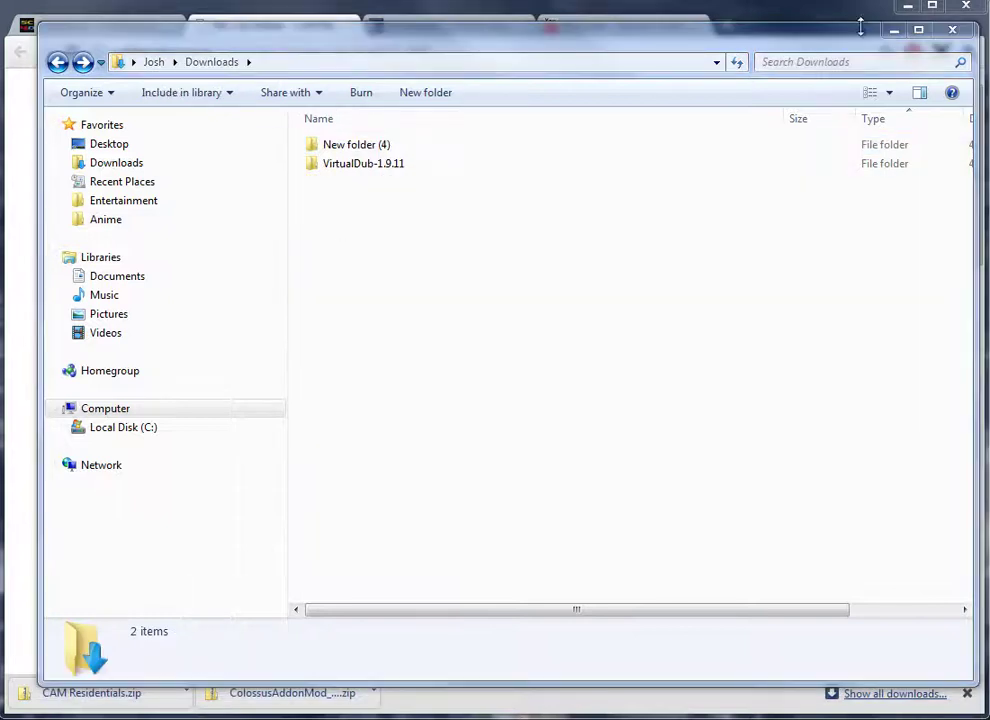
click(895, 34)
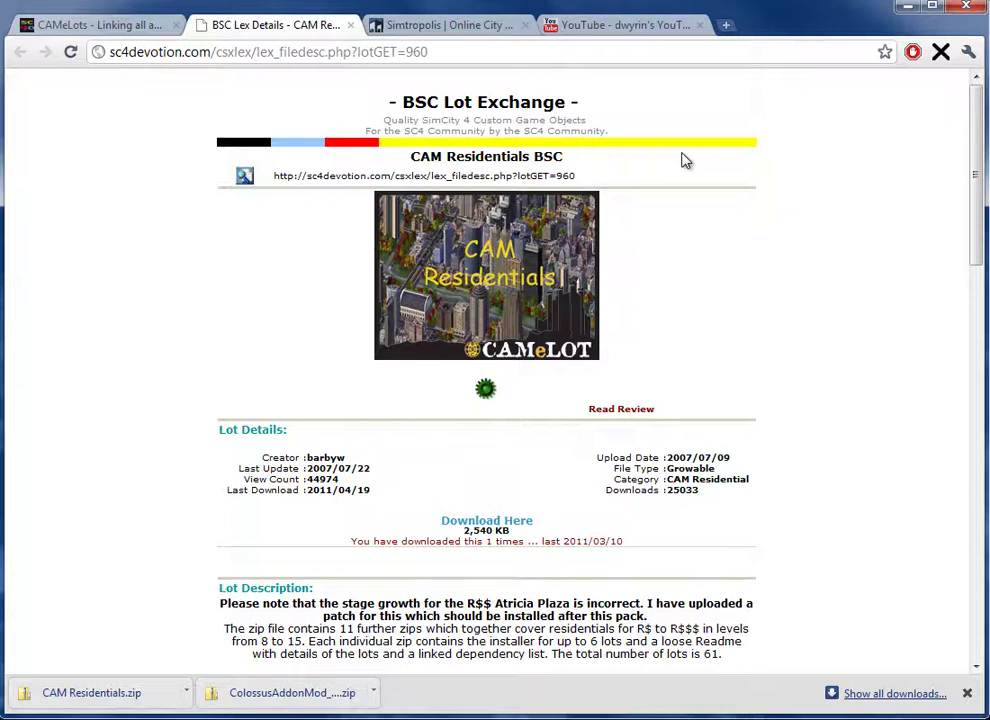
Close the CAM Residentials BSC page and open the CAMeLots - Dependencies thread in a new tab.
click(351, 29)
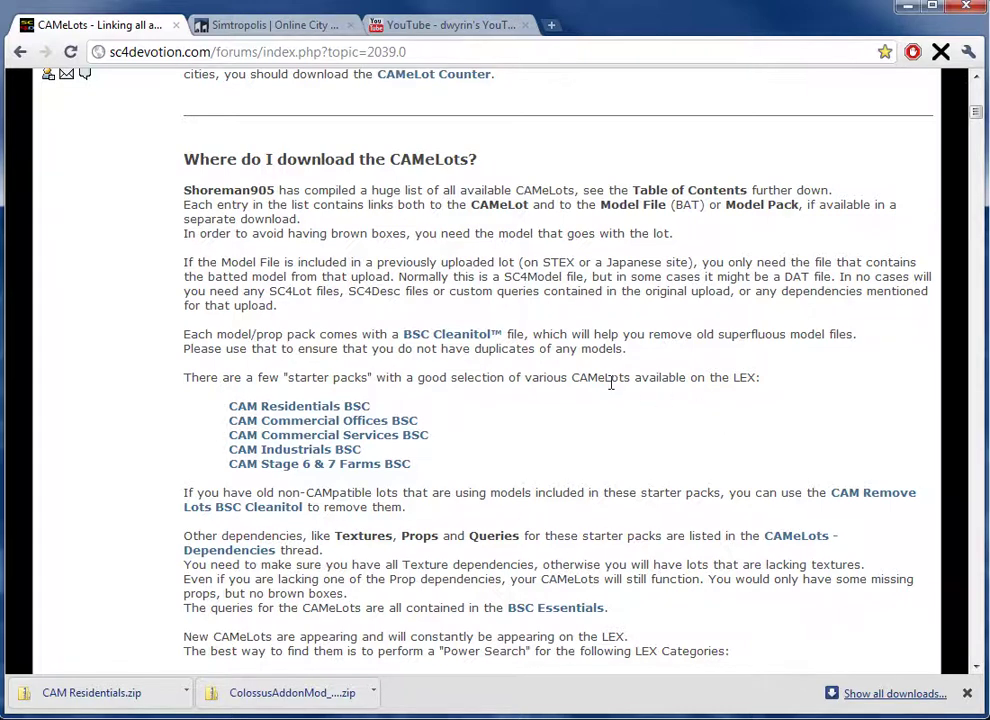
scroll(611, 383, down, 2)
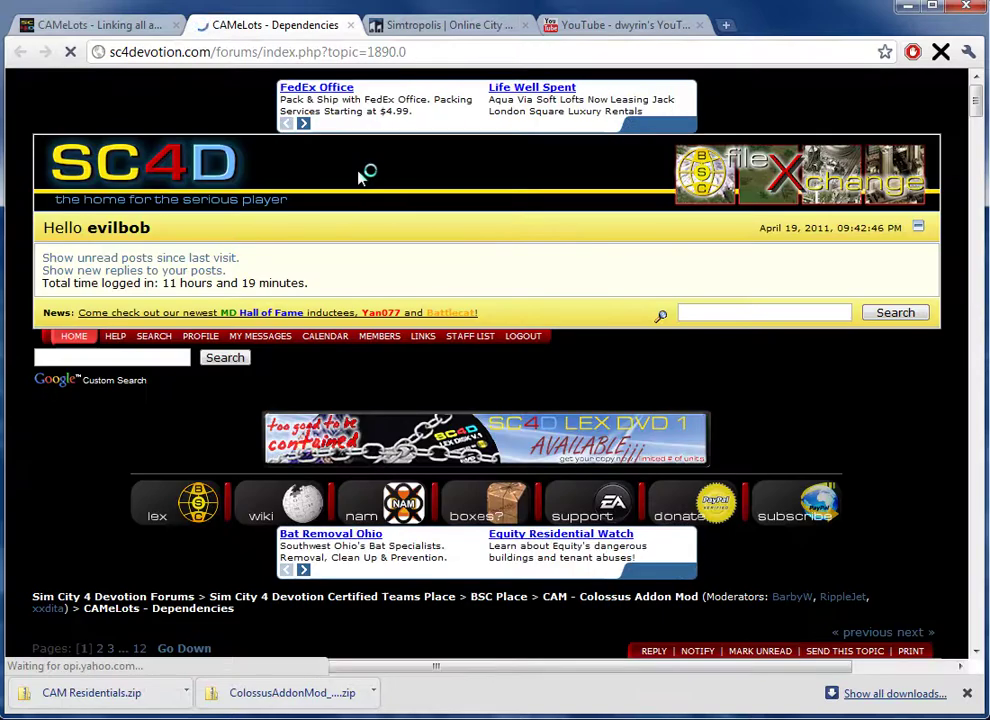
Locate the CAMeLots - Dependencies topic on the Colossus Addon Mod board and return to its opened thread.
click(125, 29)
key(alt+Left)
scroll(388, 483, up, 3)
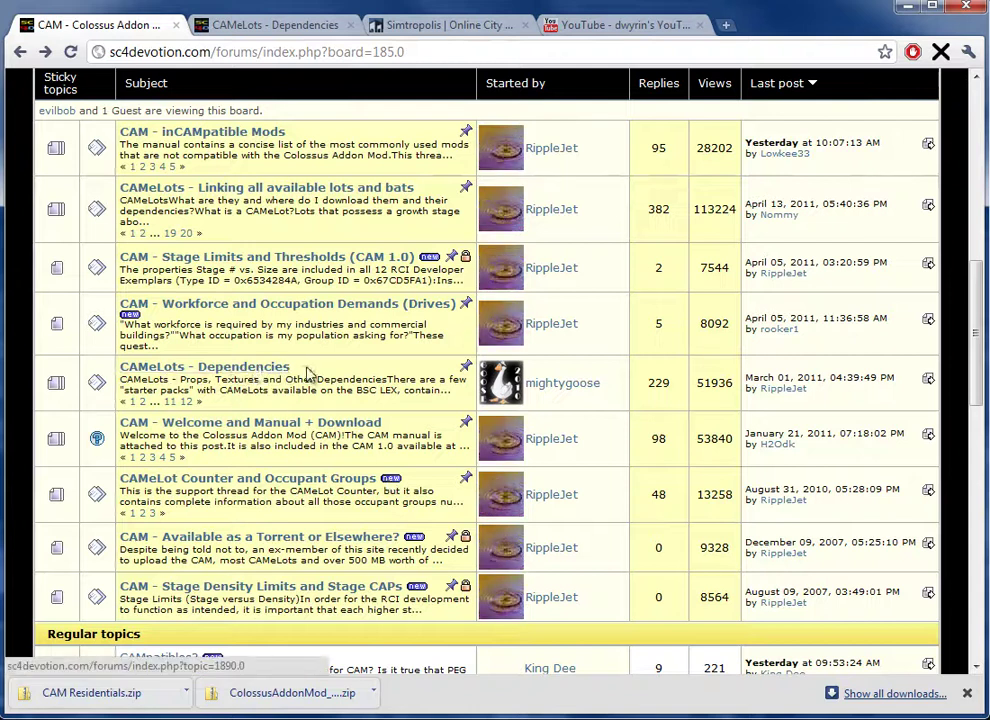
key(alt+Right)
click(268, 24)
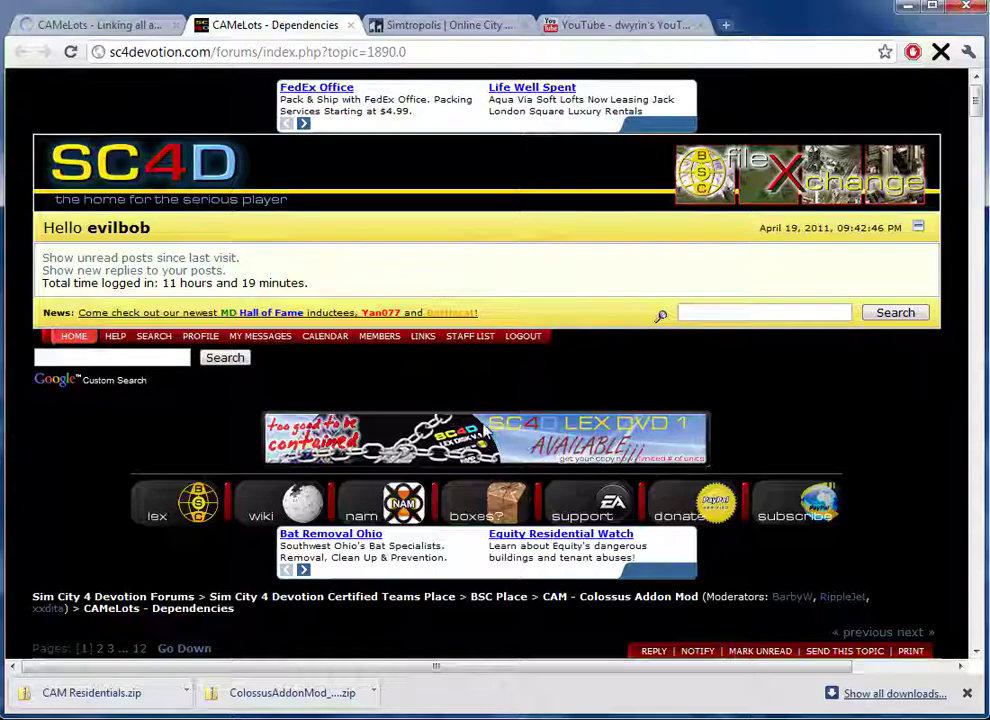
Find the opening post of the Dependencies thread and highlight part of its sentence about the starter packs.
scroll(600, 402, down, 5)
scroll(621, 403, down, 10)
scroll(623, 404, up, 3)
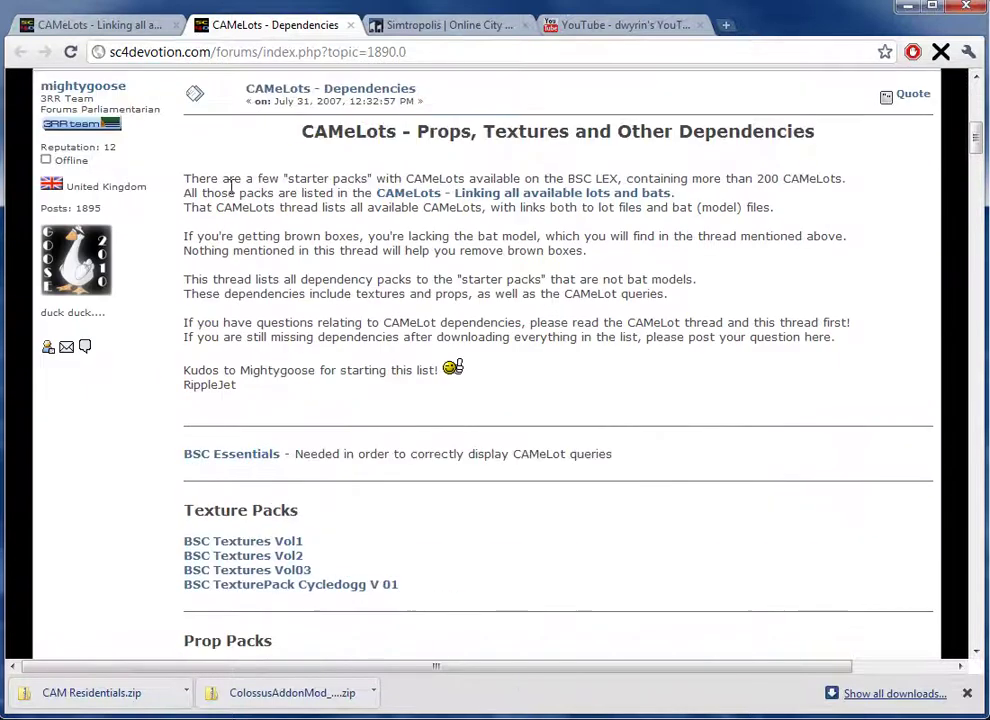
drag(190, 179, 548, 180)
click(186, 369)
Highlight the dependency list from BSC Essentials downward, review it, and return to the texture and prop packs.
drag(188, 457, 440, 548)
scroll(437, 530, down, 2)
scroll(437, 527, down, 5)
scroll(437, 527, down, 2)
scroll(437, 526, down, 1)
click(440, 548)
scroll(378, 549, up, 5)
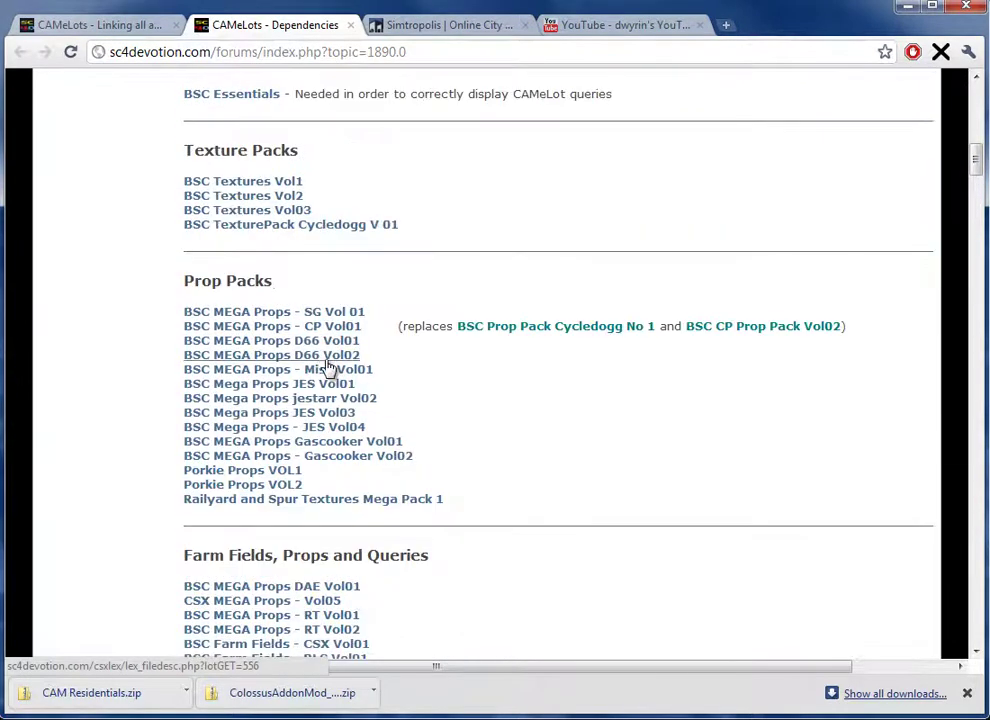
View the BSC MEGA Props D66 Vol01 download page, close it, and review the rest of the Dependencies post.
click(323, 350)
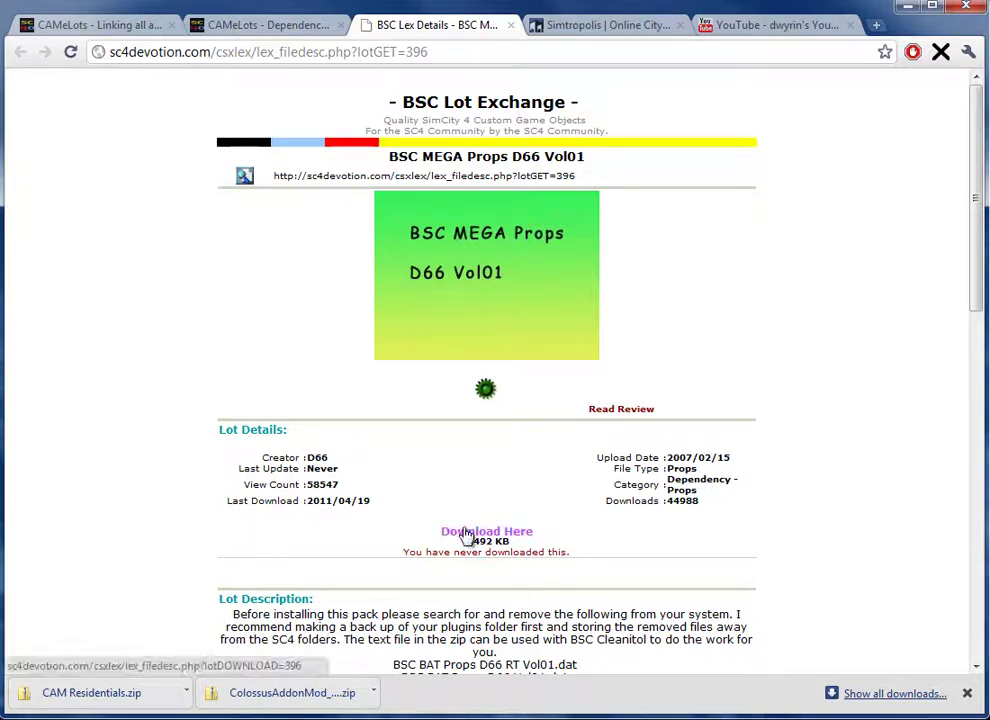
click(511, 27)
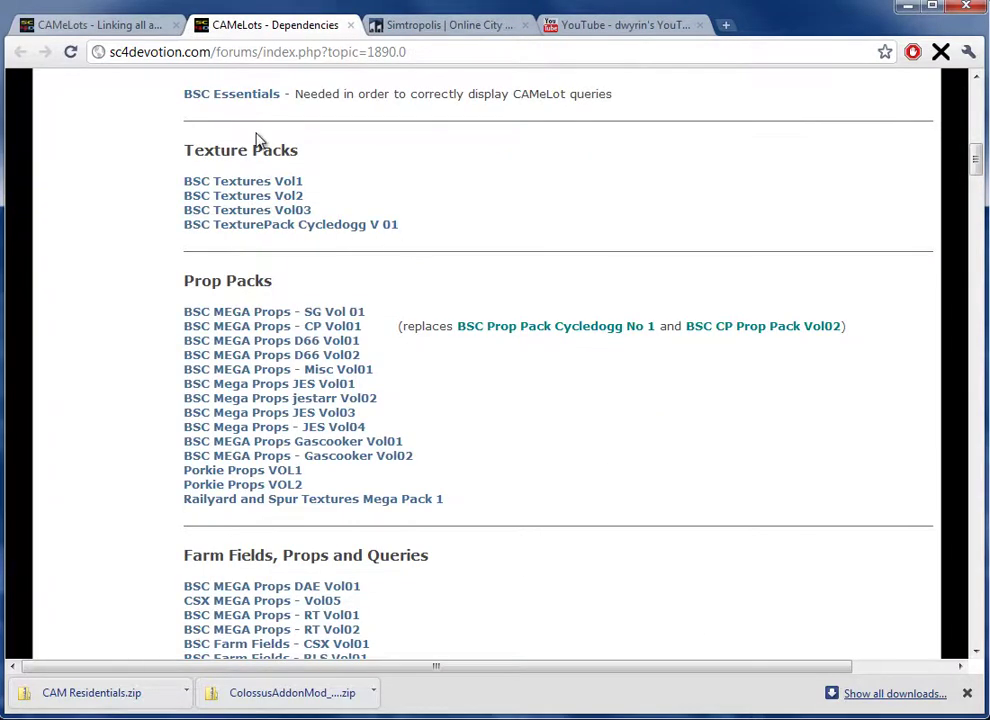
scroll(446, 199, down, 7)
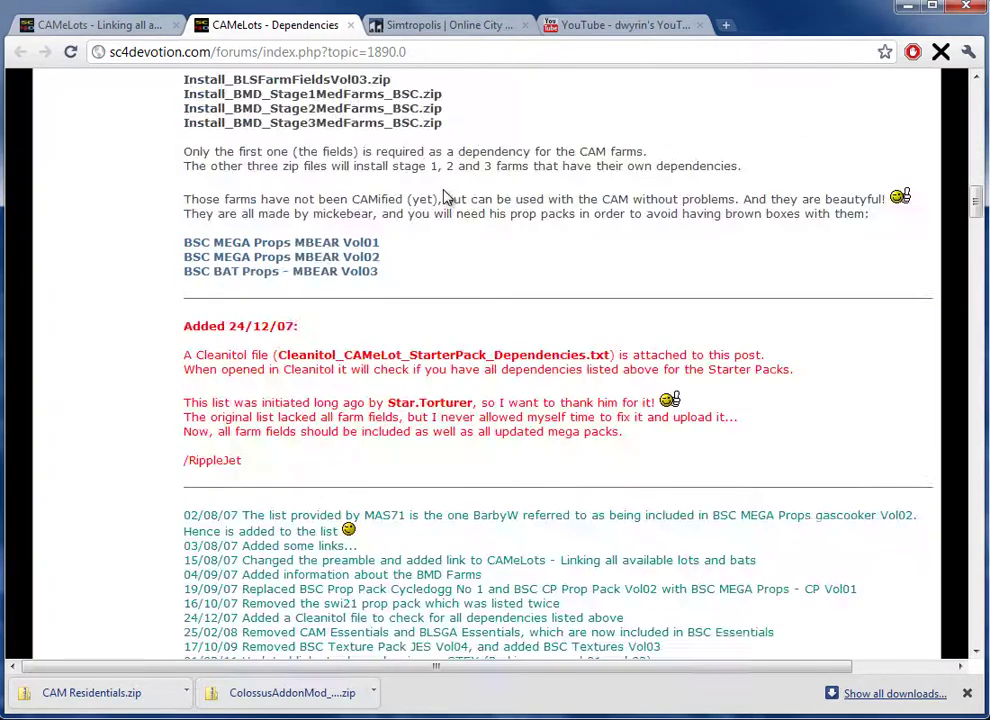
scroll(446, 199, down, 5)
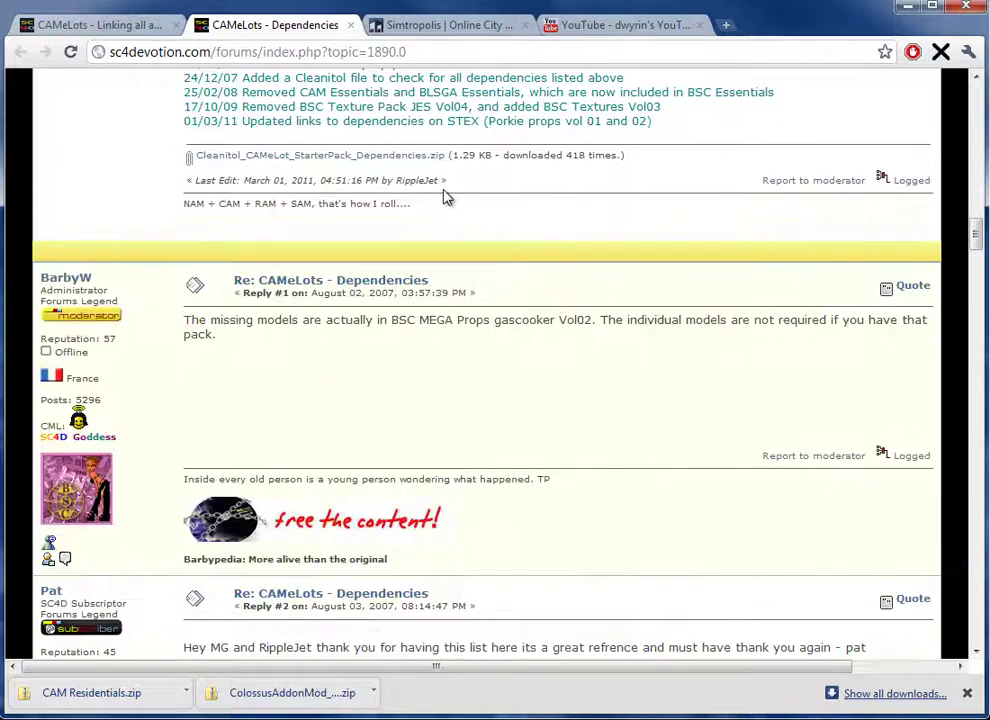
Return to the CAMeLots - Linking all available lots and bats thread and find its Residential § CAMeLots table.
scroll(446, 199, up, 8)
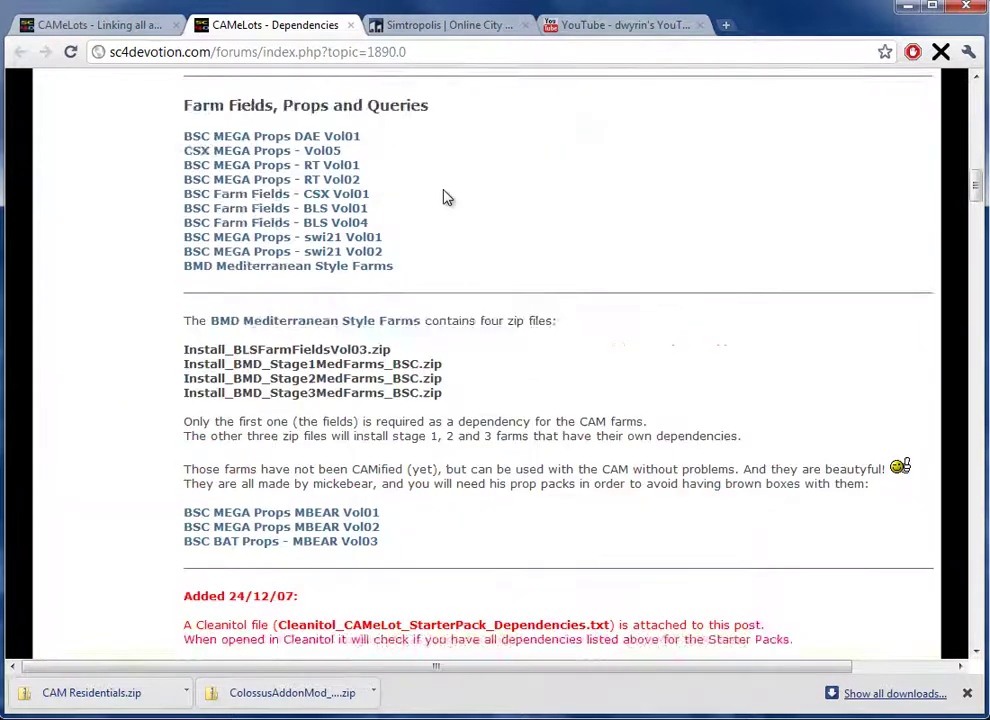
scroll(446, 199, up, 14)
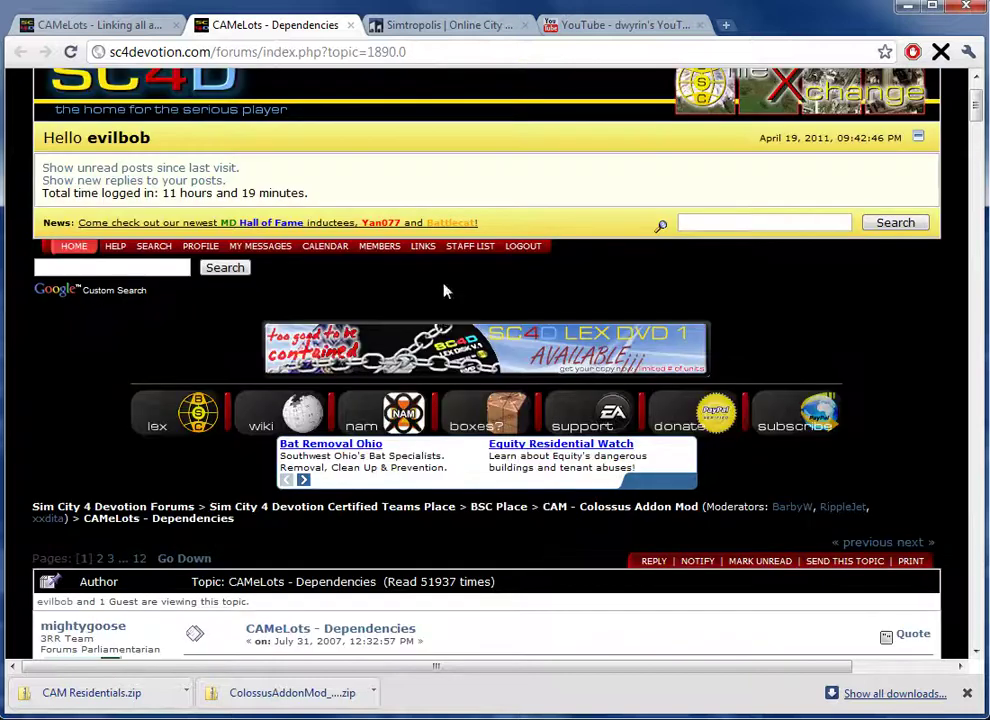
click(125, 27)
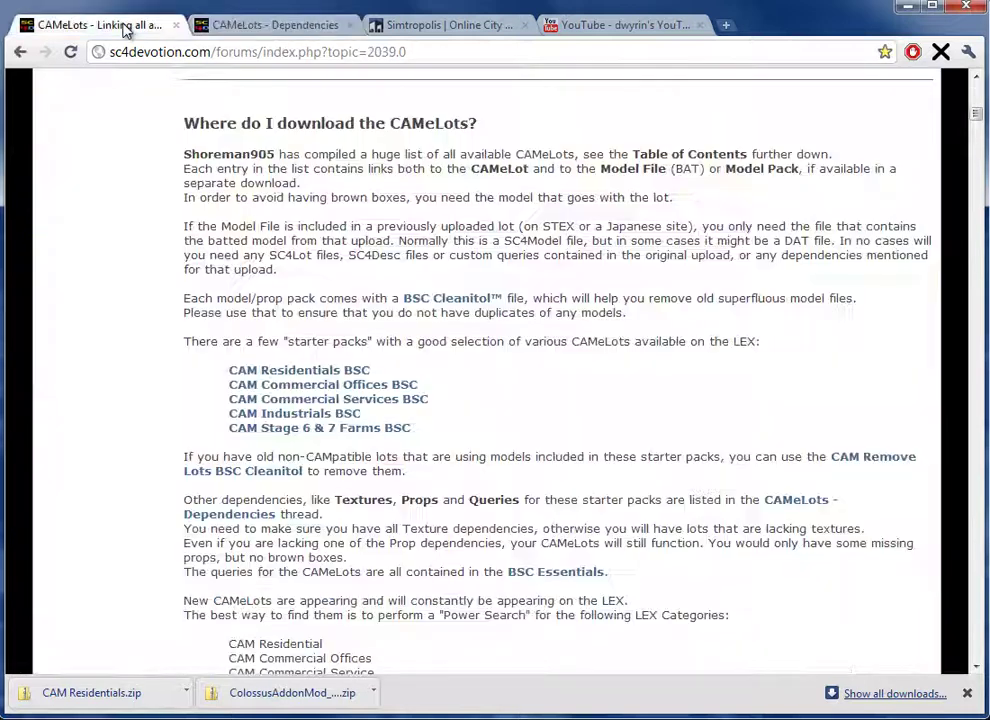
scroll(536, 338, down, 1)
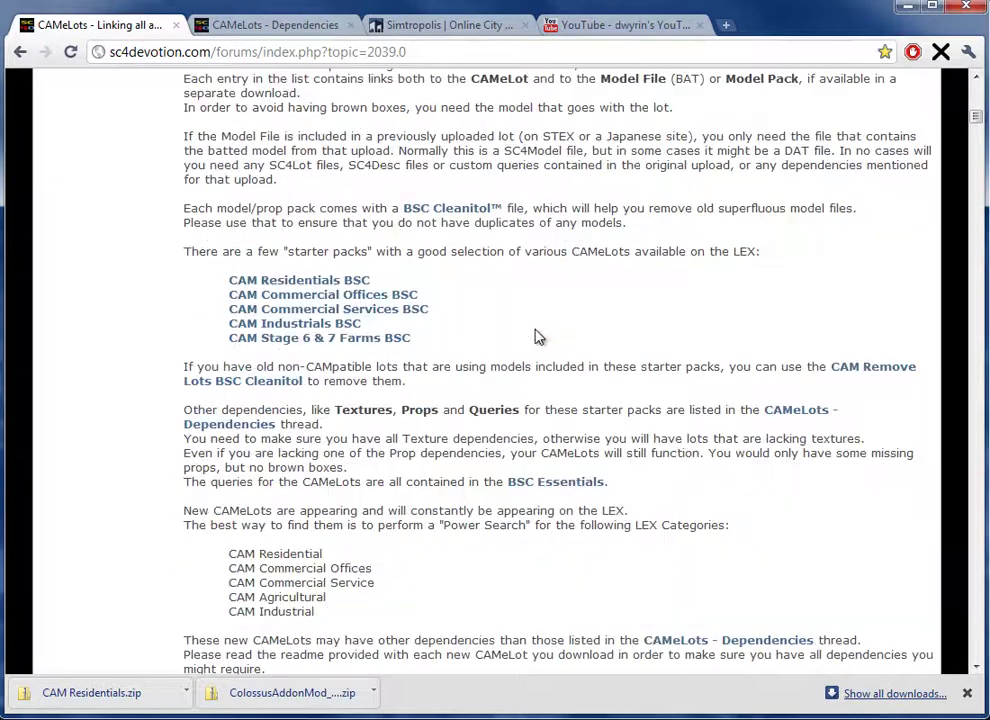
scroll(536, 338, up, 15)
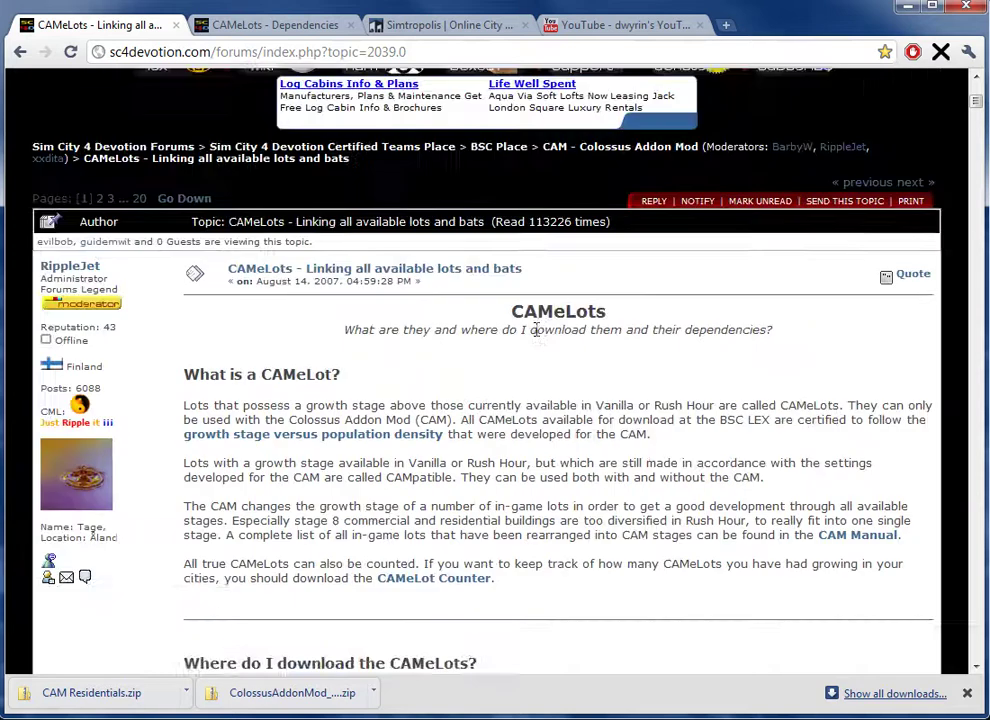
scroll(300, 365, down, 4)
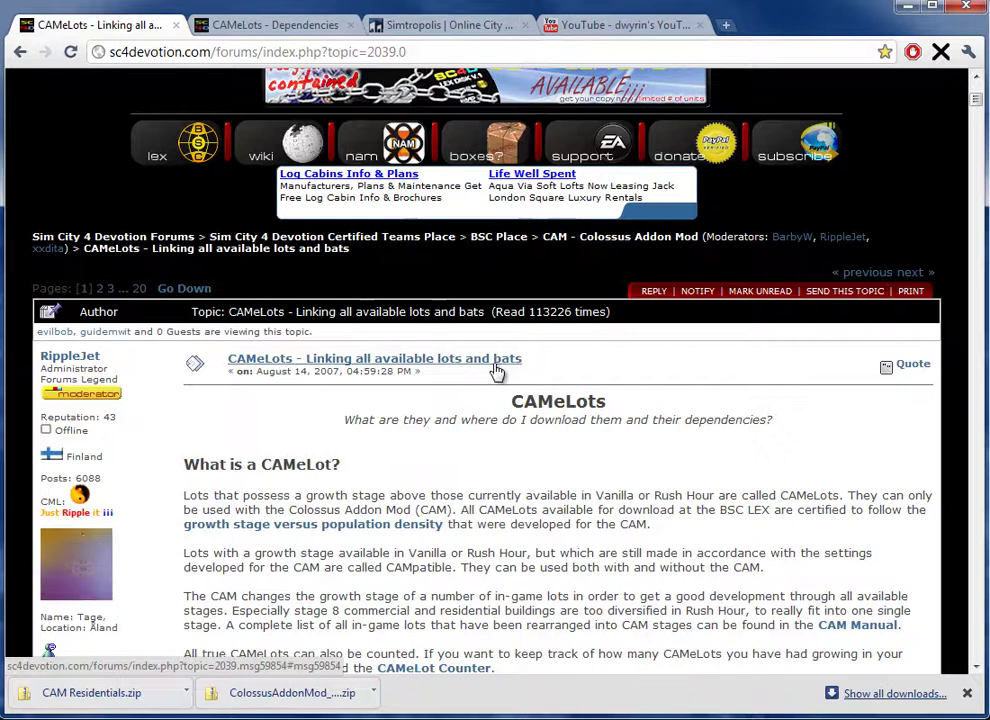
scroll(508, 370, down, 15)
scroll(518, 370, down, 3)
scroll(400, 380, down, 5)
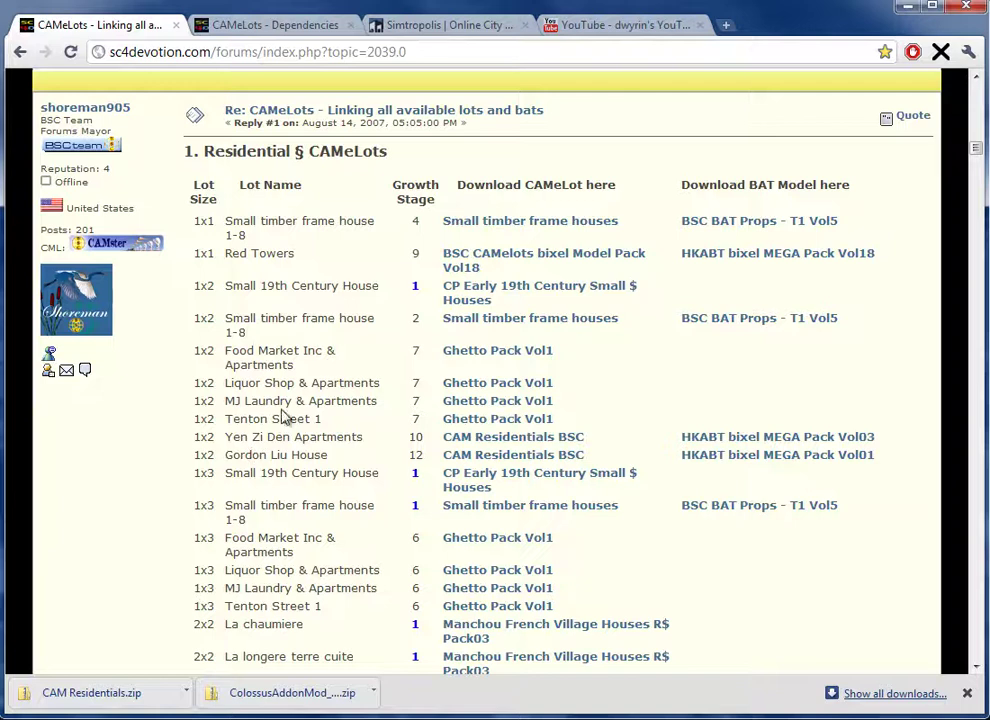
View the download pages of the 1x2 Small timber frame houses lot and its BSC BAT Props - T1 Vol5 model, closing each one.
drag(226, 318, 372, 316)
click(381, 323)
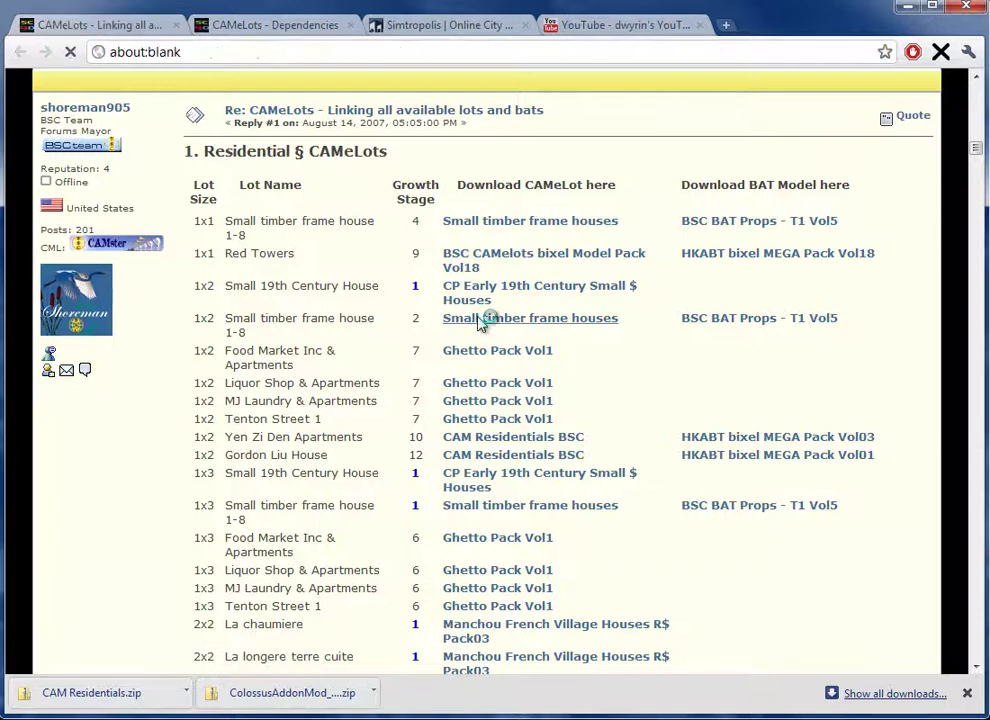
click(481, 320)
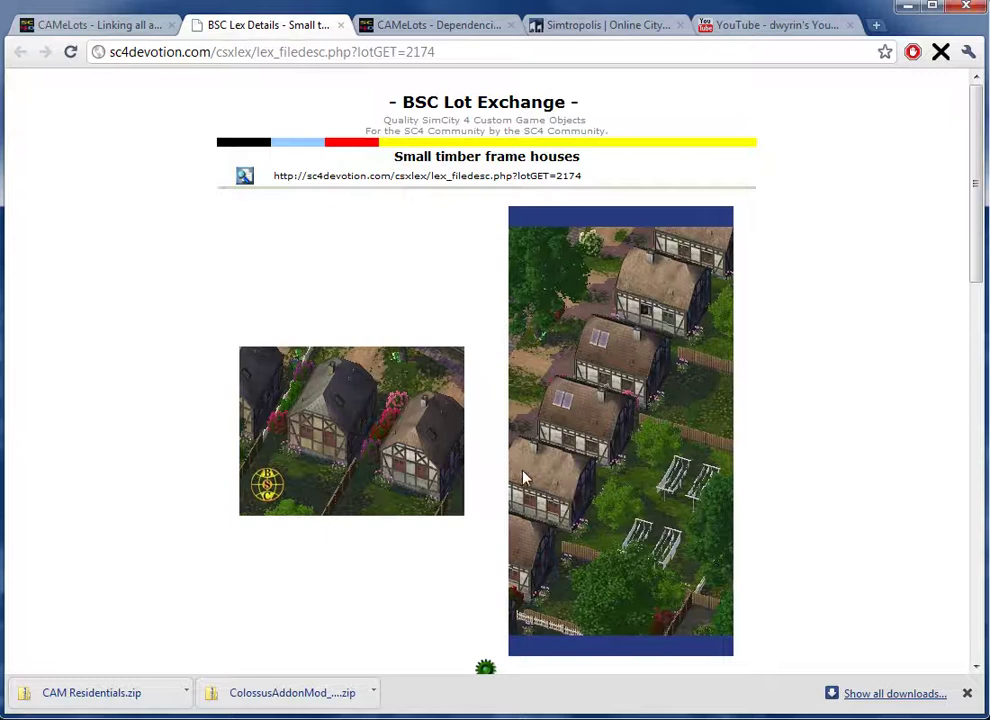
click(340, 25)
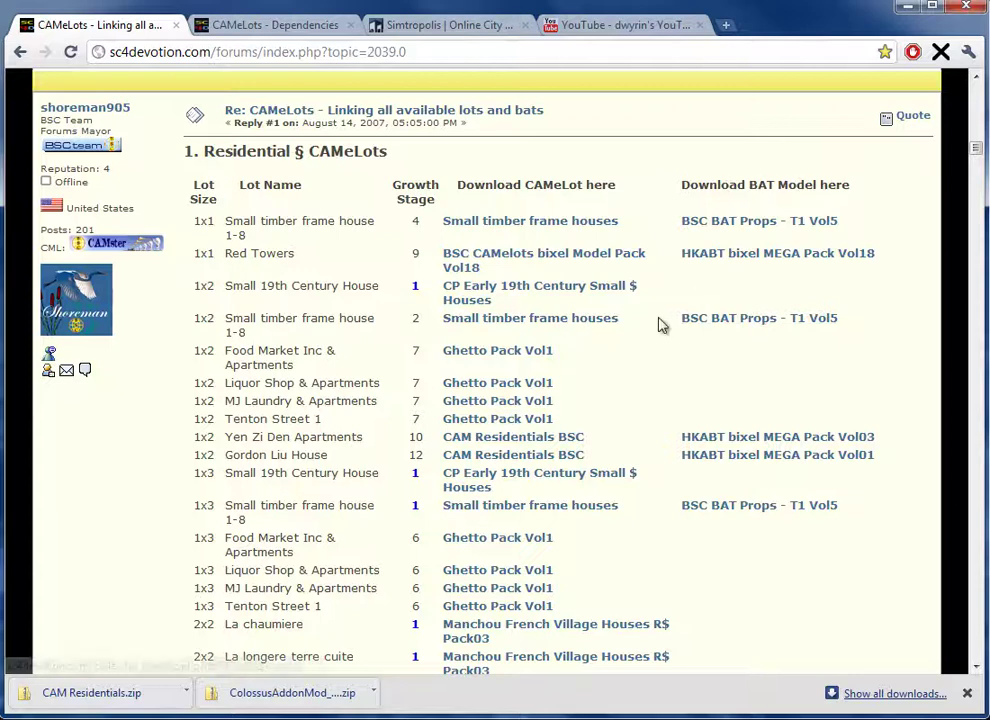
click(745, 320)
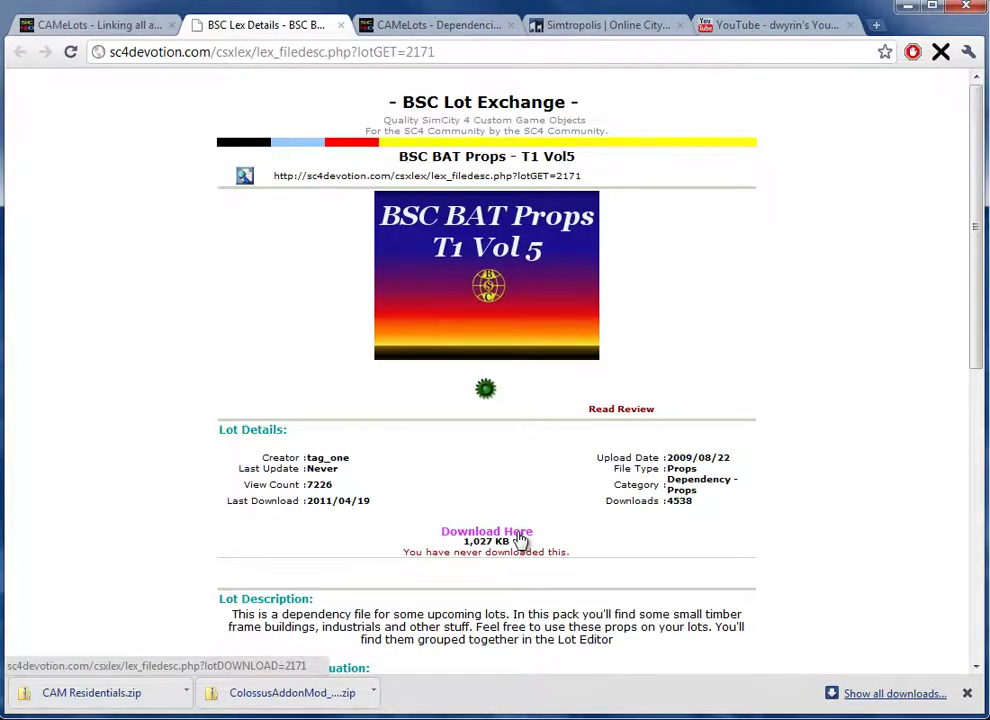
click(340, 24)
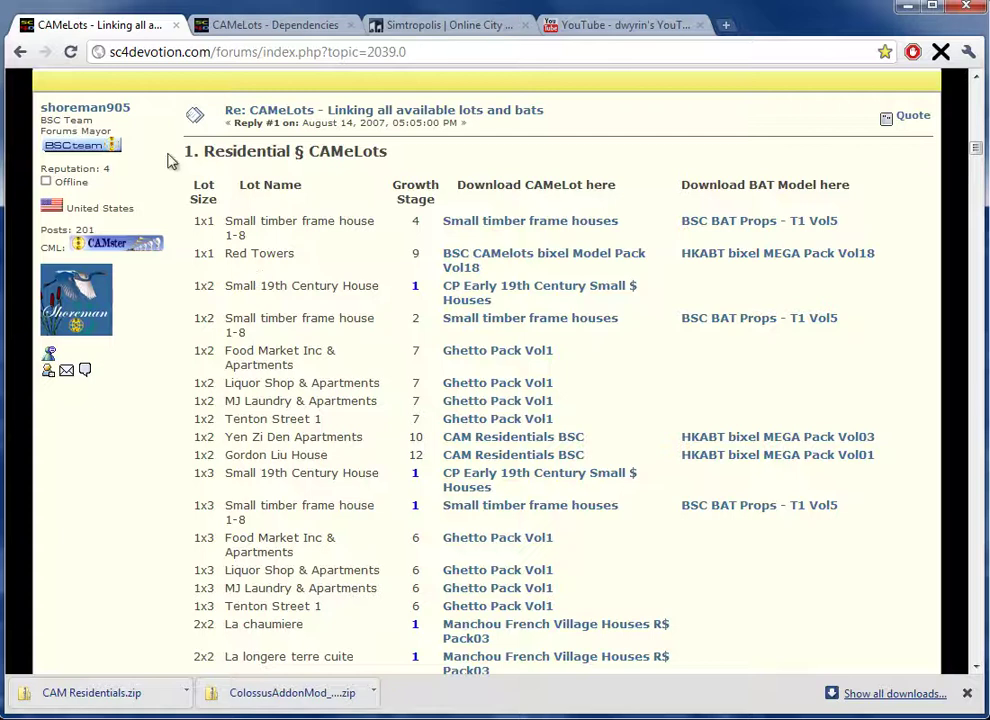
Highlight the Residential § CAMeLots heading, search the thread for "small timber frame house", and clear the search.
drag(183, 150, 437, 148)
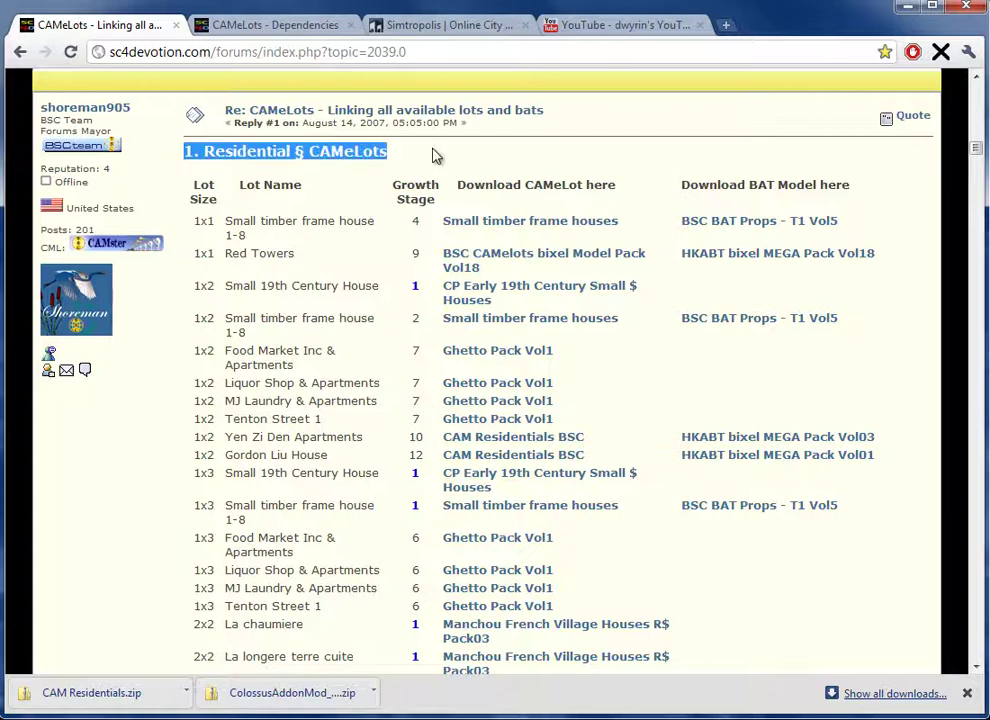
click(433, 156)
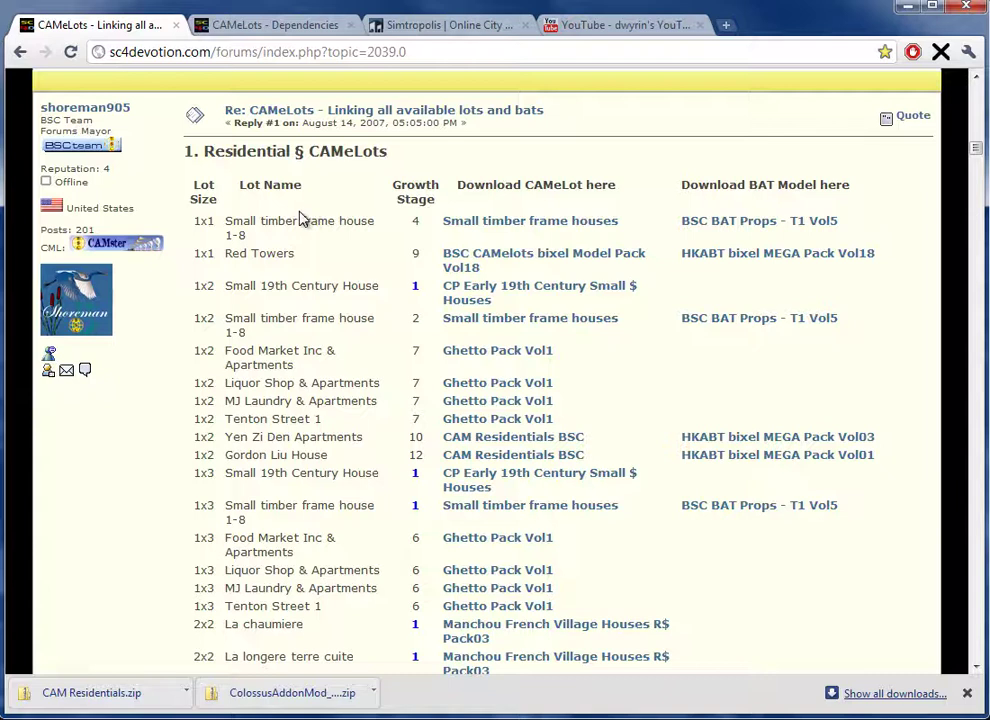
key(ctrl+f)
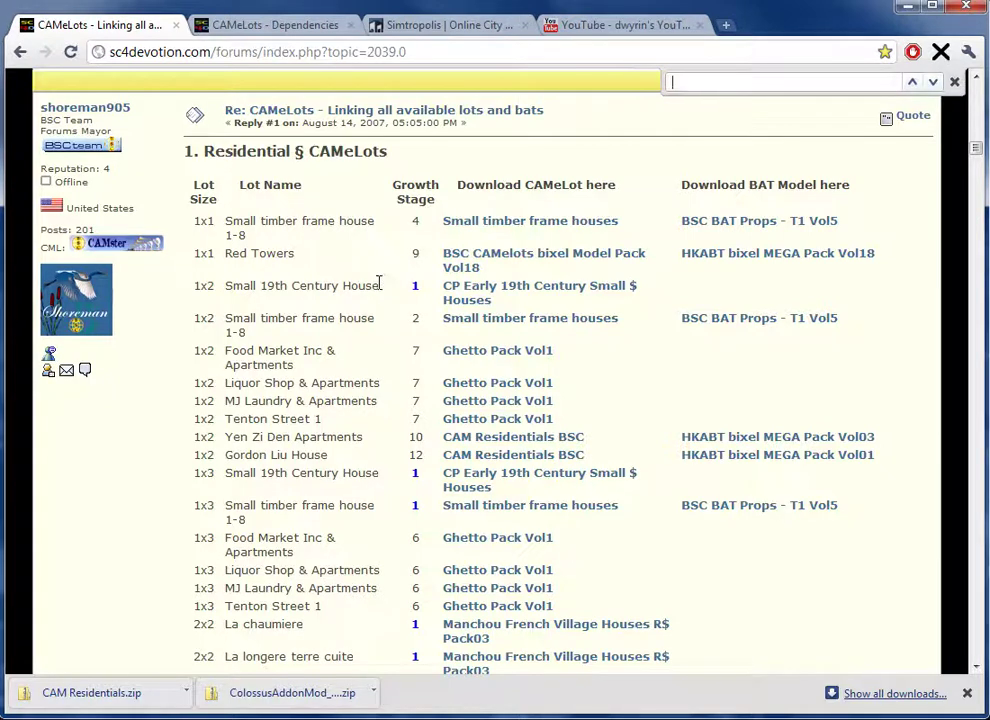
text(small )
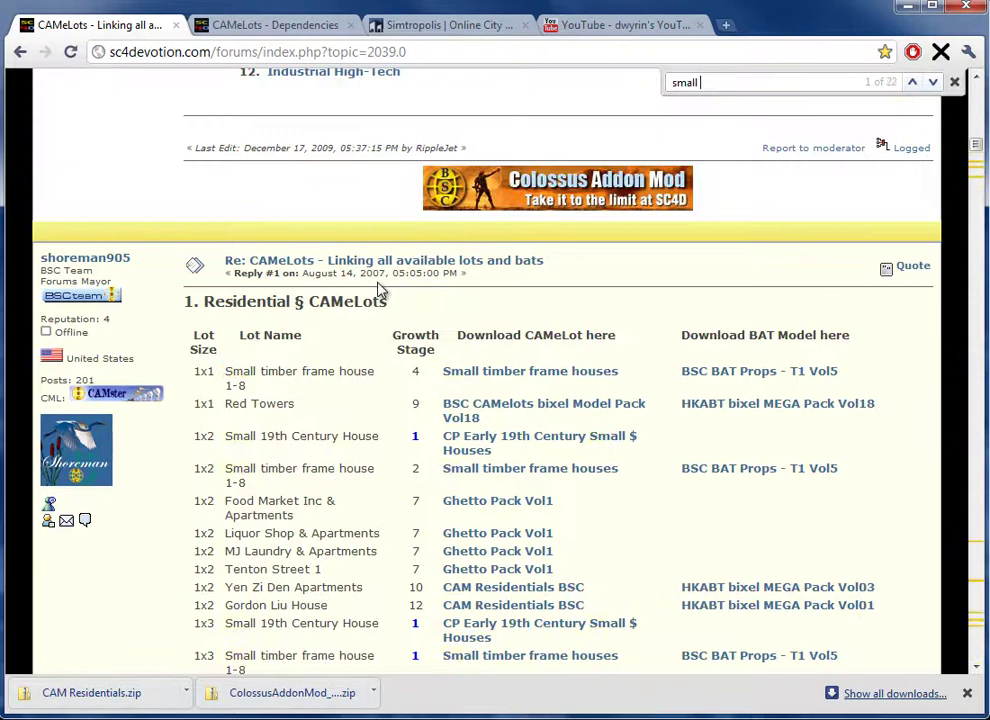
text(timber frame house)
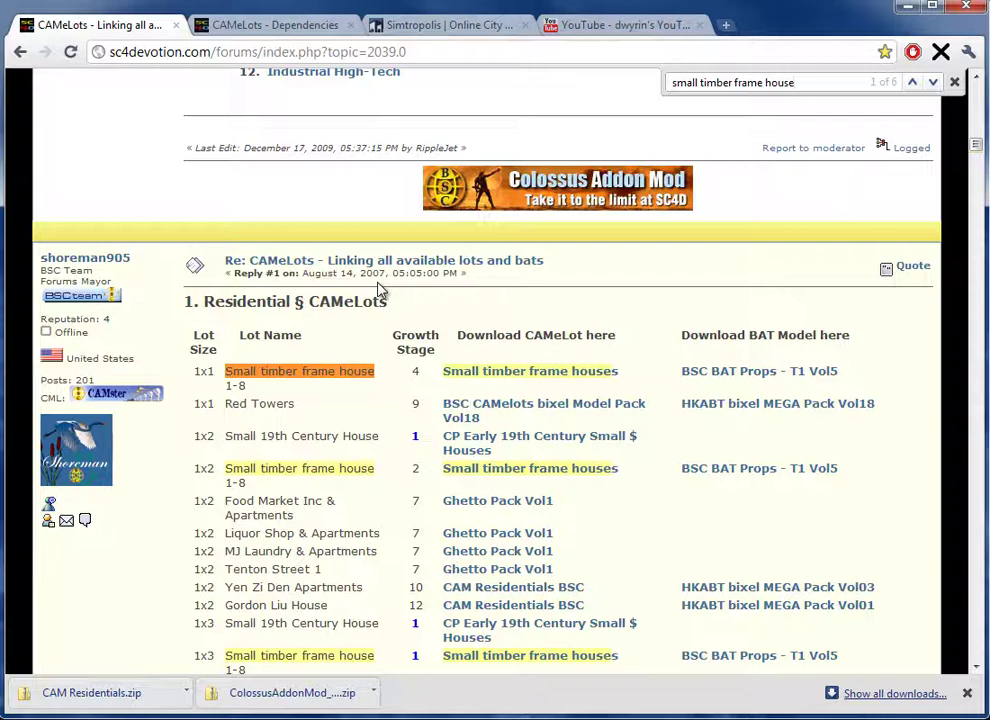
key(BackSpace)
key(BackSpace)
key(BackSpace)
key(BackSpace)
key(BackSpace)
key(BackSpace)
key(BackSpace)
key(BackSpace)
key(BackSpace)
key(BackSpace)
key(BackSpace)
key(BackSpace)
key(BackSpace)
key(BackSpace)
key(BackSpace)
key(BackSpace)
key(BackSpace)
key(BackSpace)
key(BackSpace)
key(BackSpace)
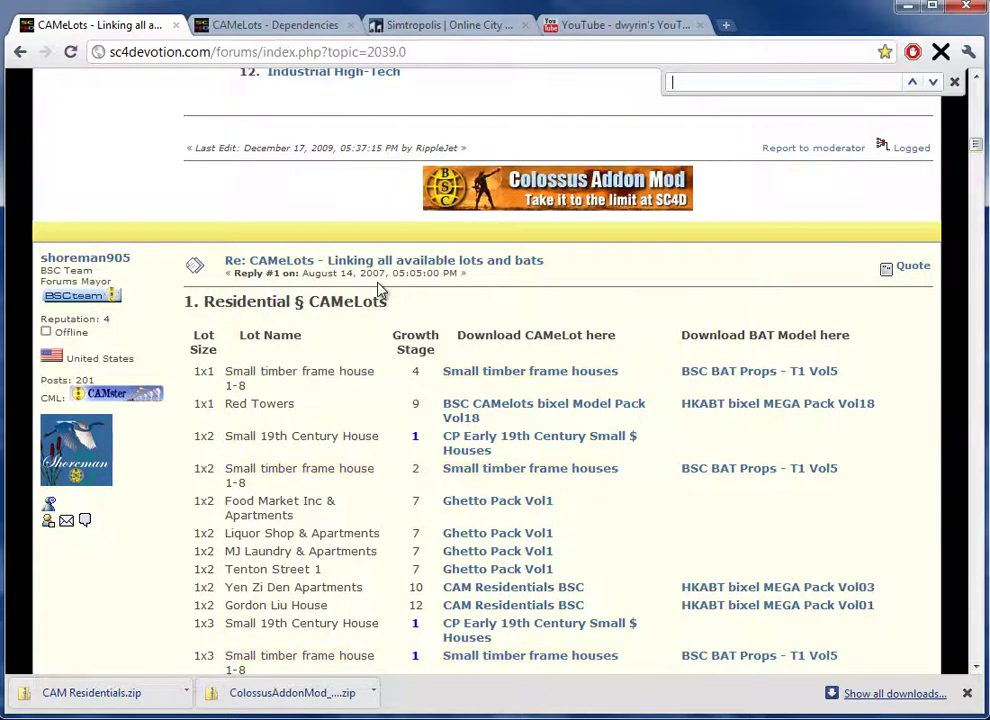
key(Escape)
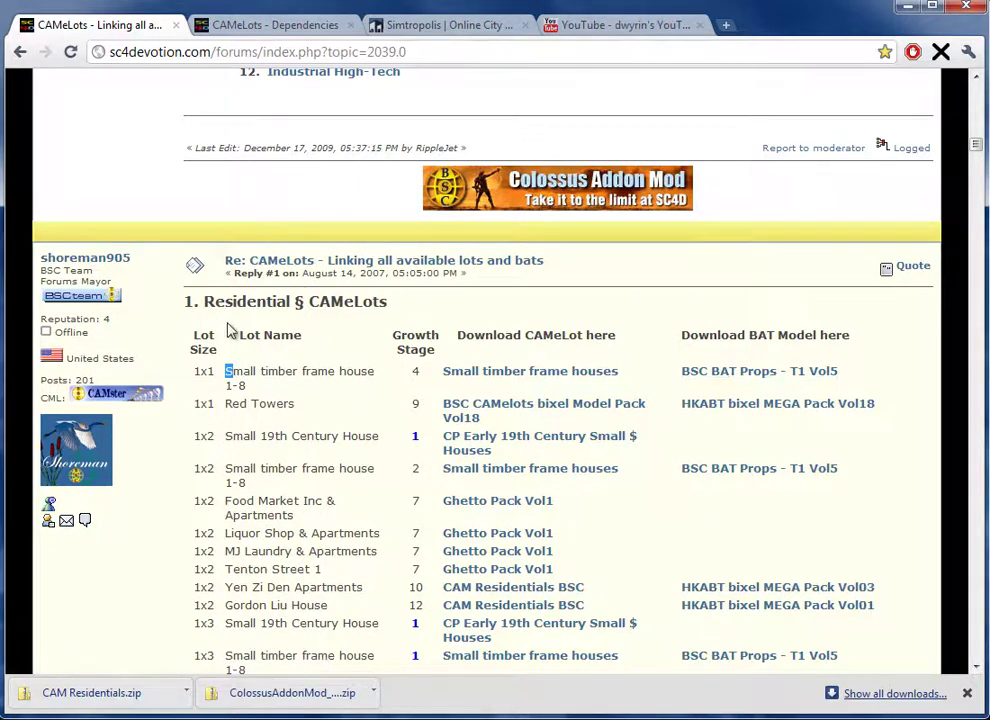
Open the Ghetto Pack Vol1 download page from the Residential § table and examine its description and dependencies.
scroll(287, 371, down, 3)
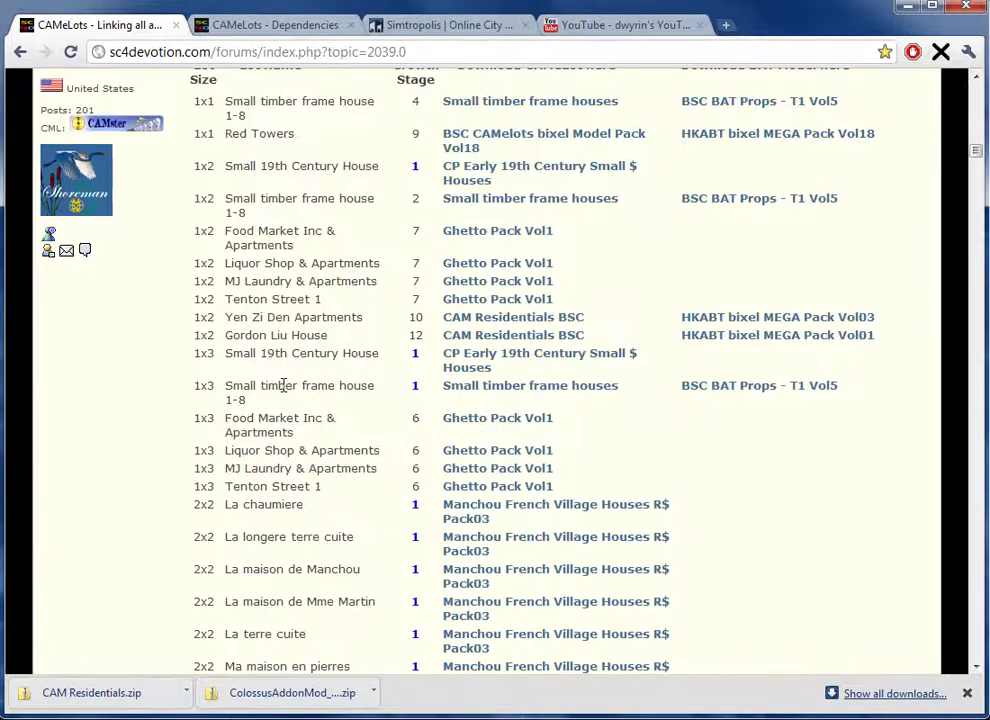
scroll(279, 233, up, 2)
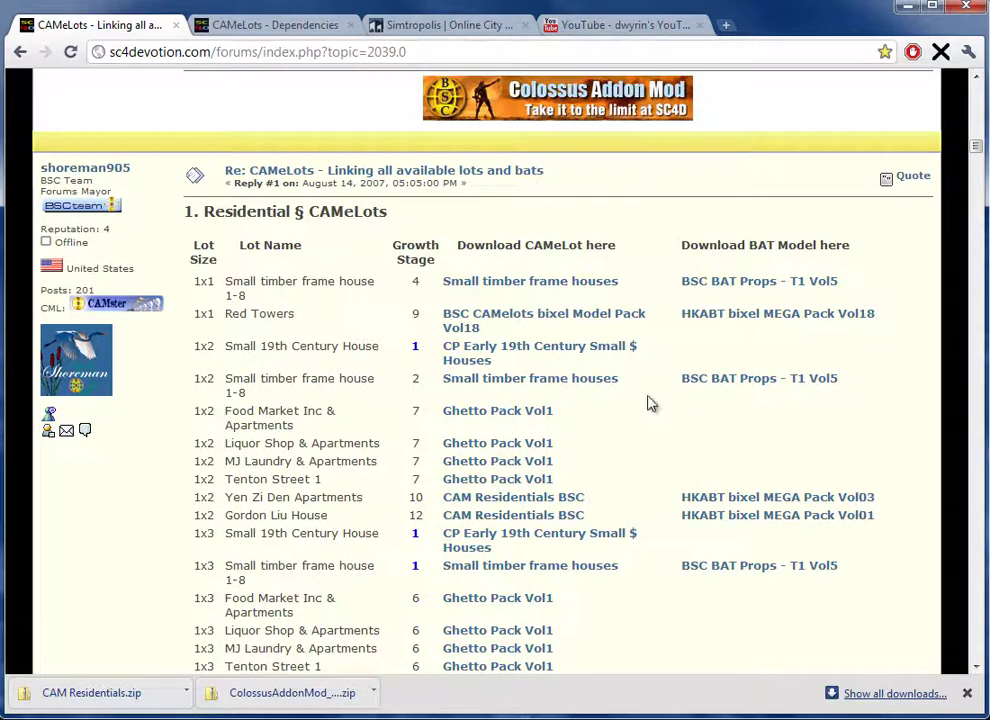
click(545, 413)
scroll(617, 488, down, 5)
scroll(617, 488, down, 3)
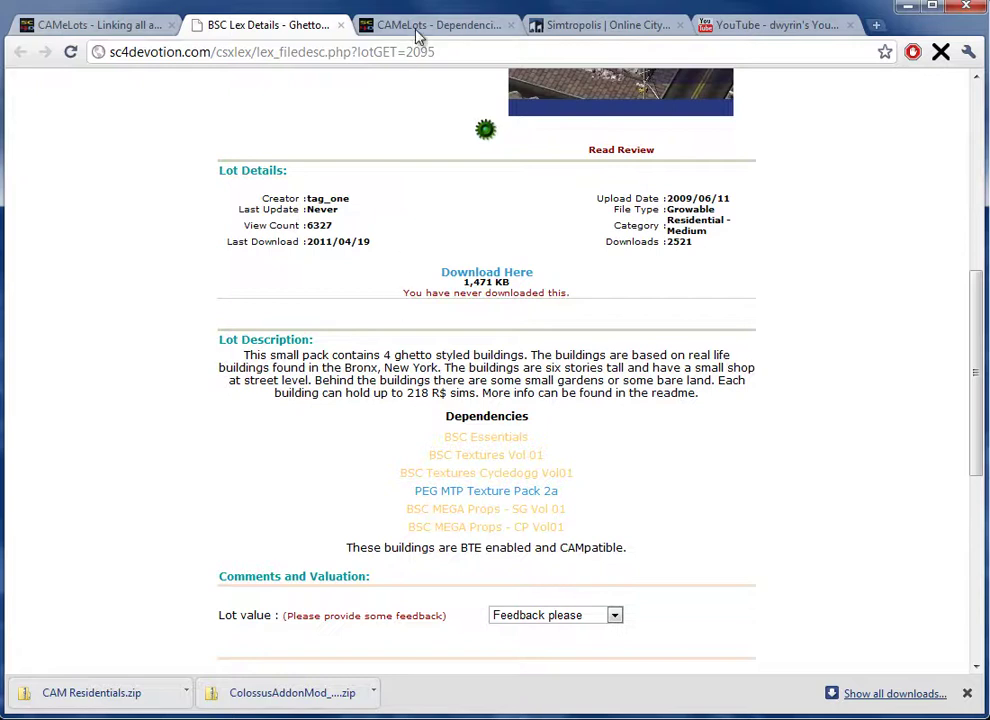
Check the texture and prop packs listed in the CAMeLots - Dependencies thread and close that thread.
key(ctrl+Tab)
scroll(552, 252, down, 10)
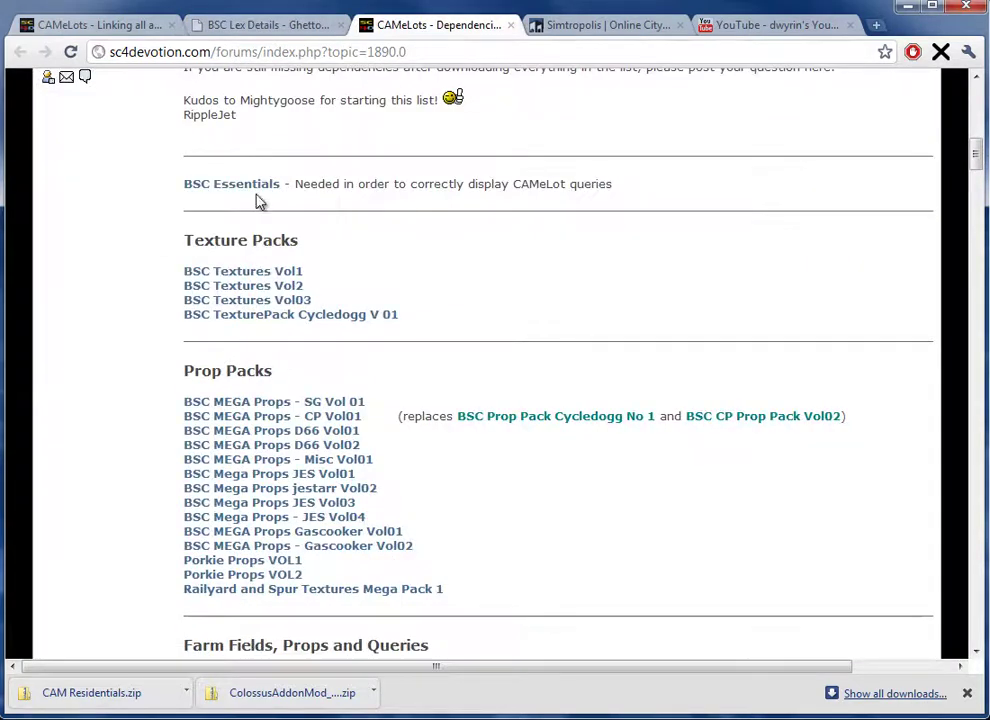
scroll(265, 254, down, 3)
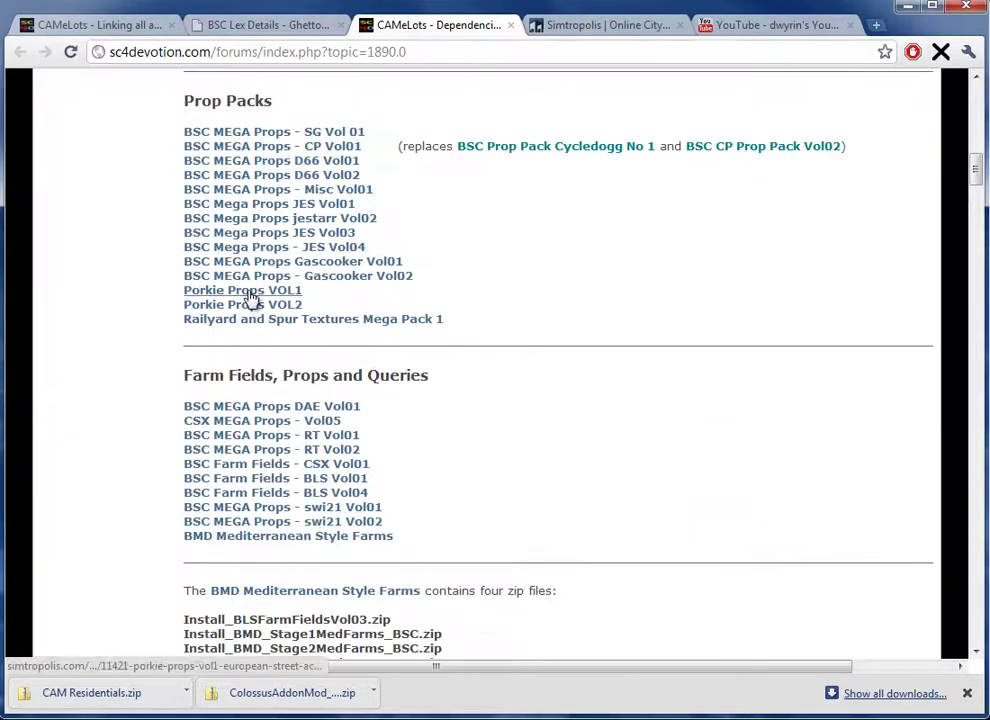
click(511, 27)
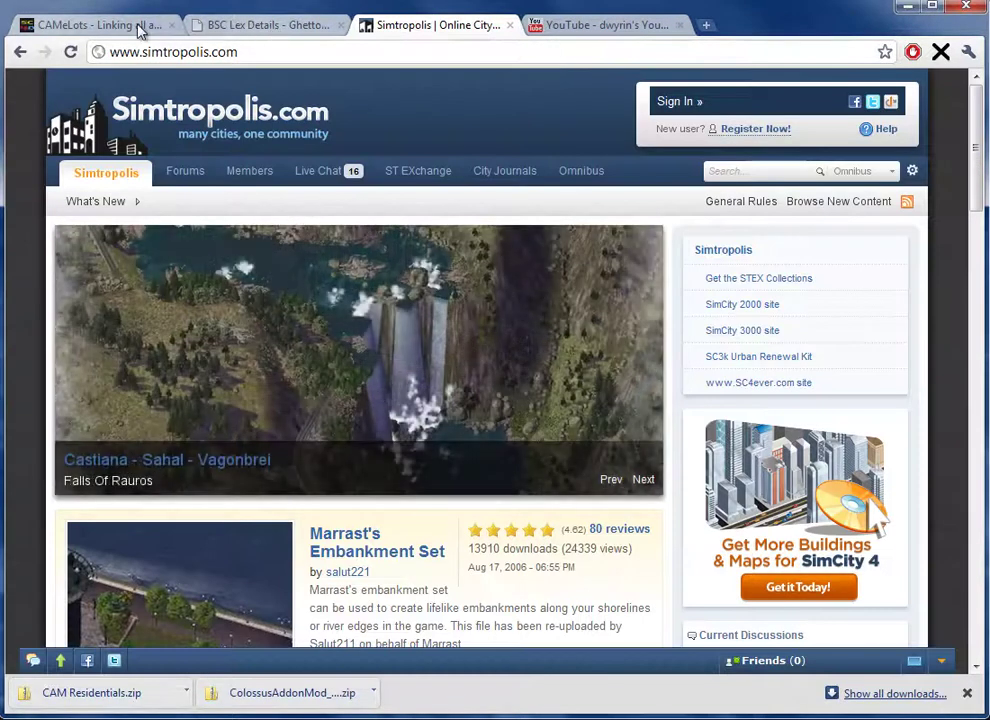
Return to the Linking all available lots and bats thread and review its residential lot tables down to Commercial Office §§ CAMeLots.
click(112, 28)
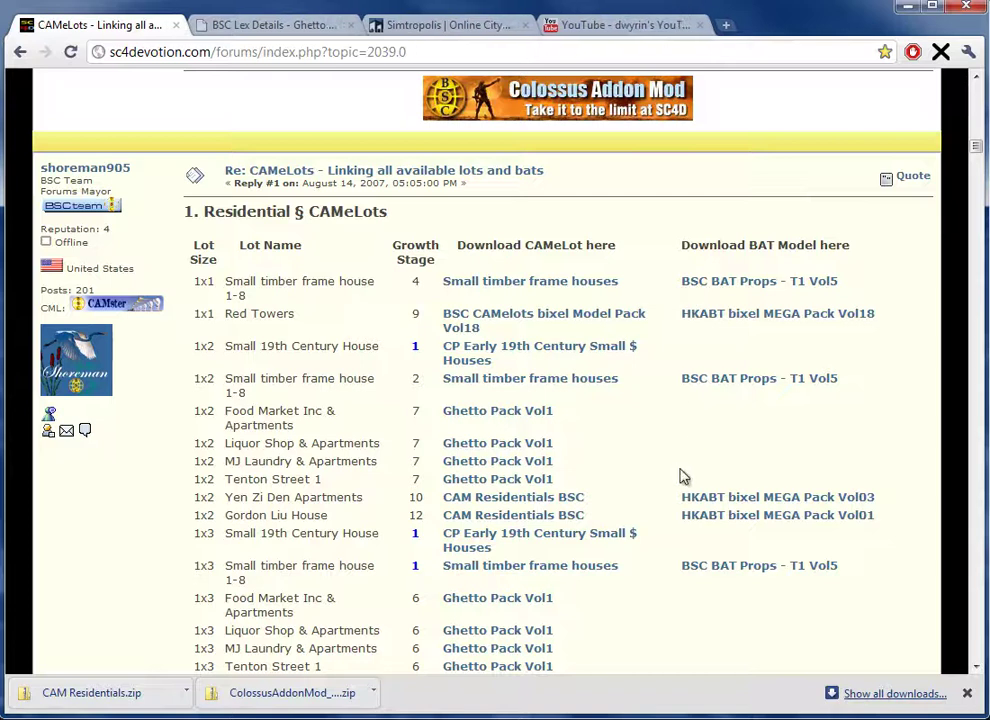
scroll(664, 501, down, 3)
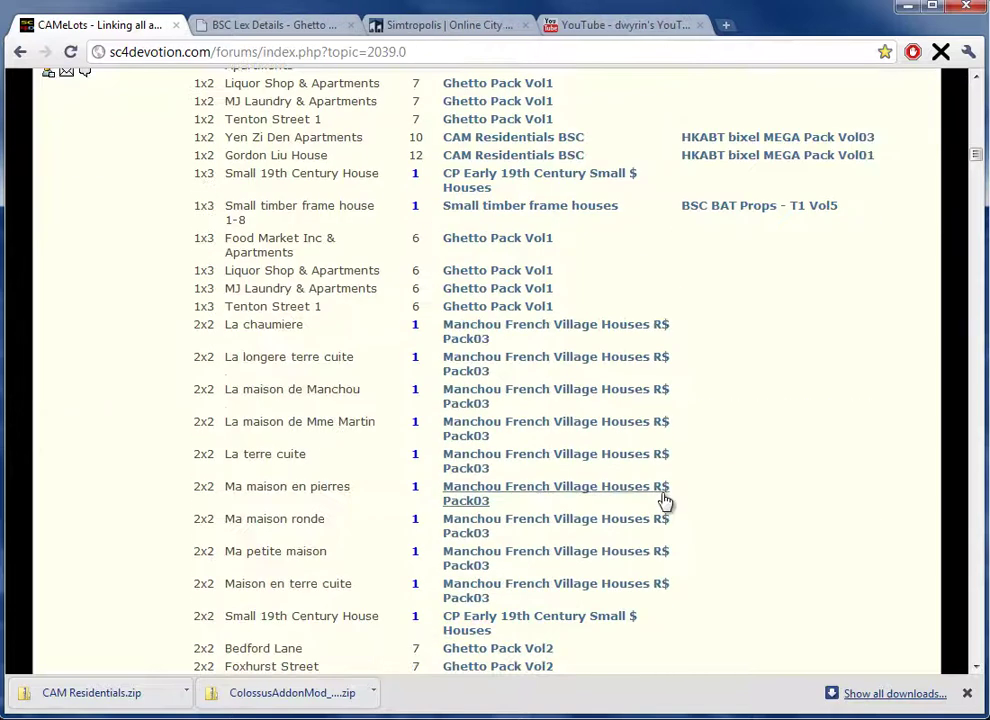
scroll(336, 316, down, 6)
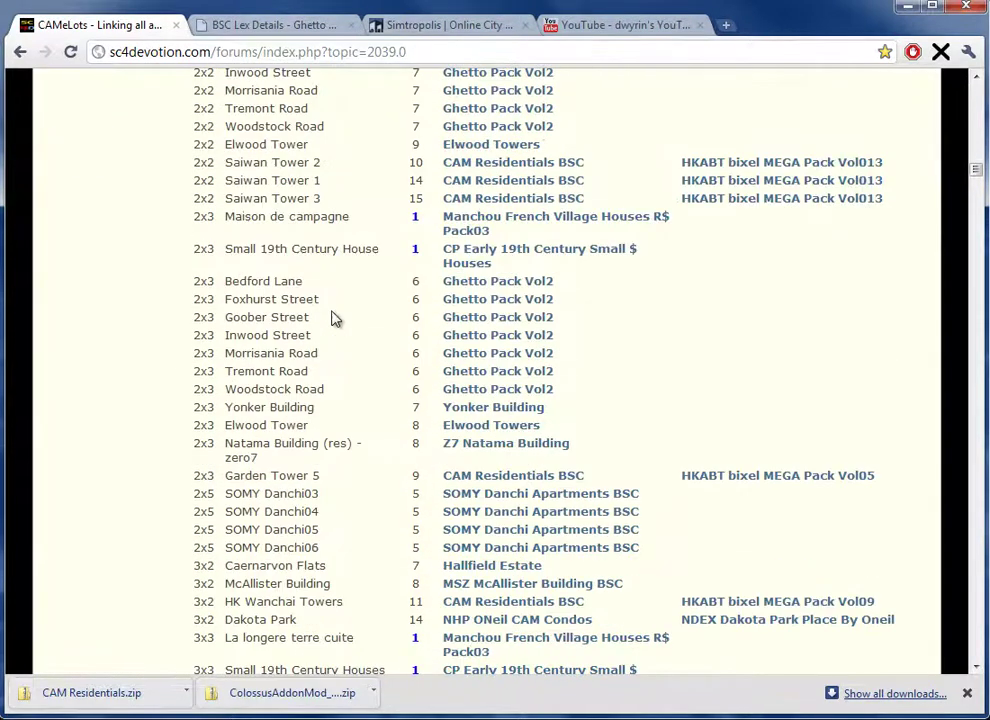
scroll(336, 316, down, 3)
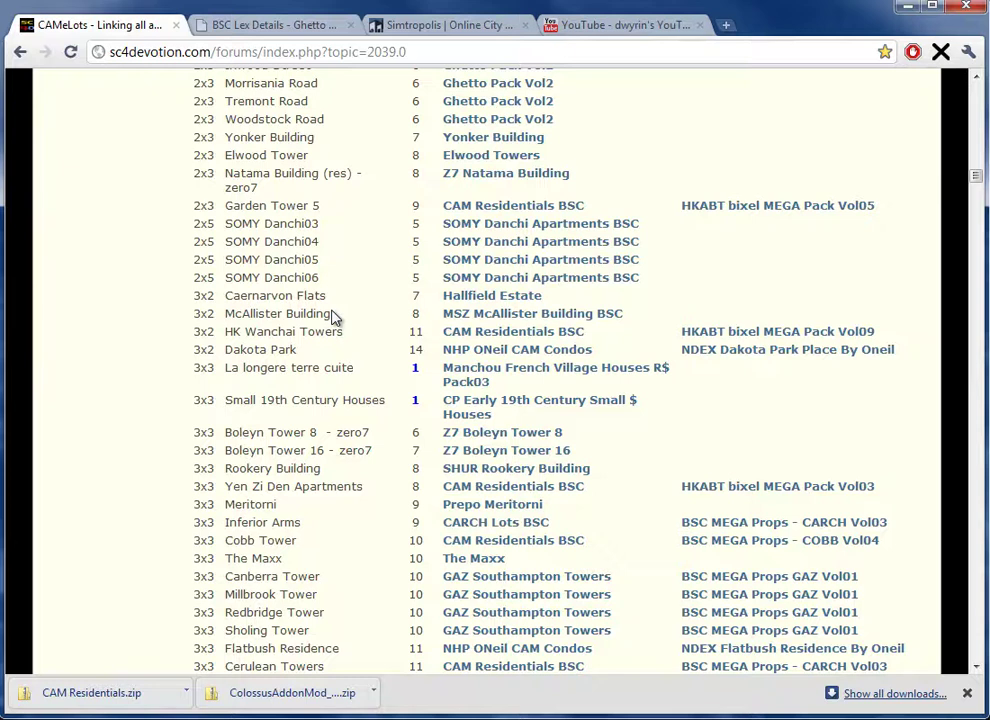
scroll(336, 316, up, 10)
scroll(256, 288, up, 3)
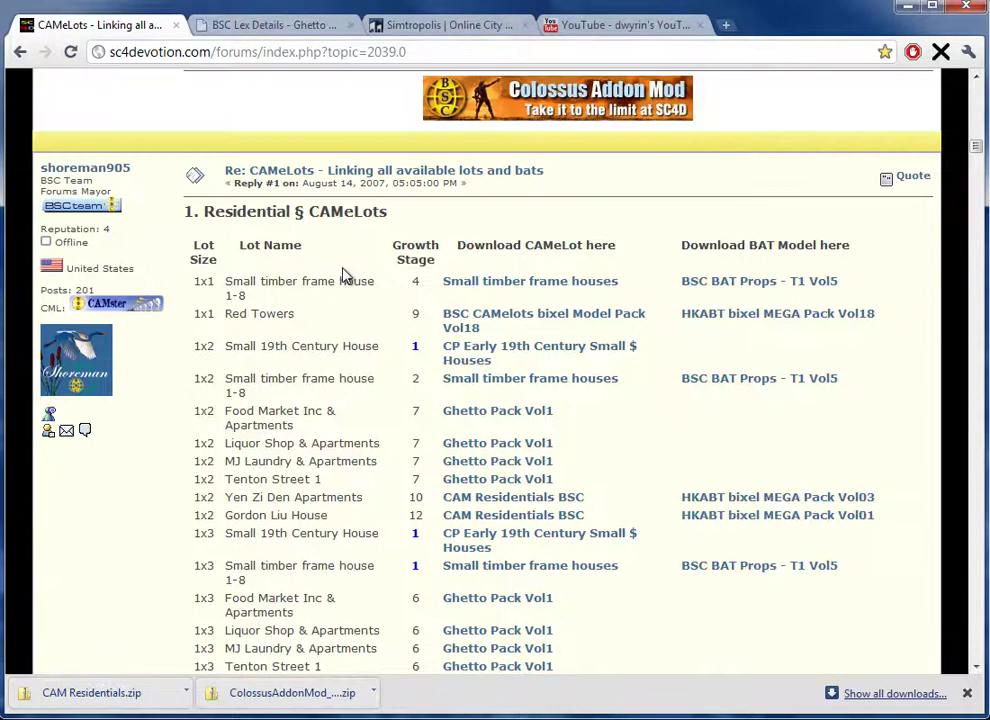
scroll(295, 228, down, 20)
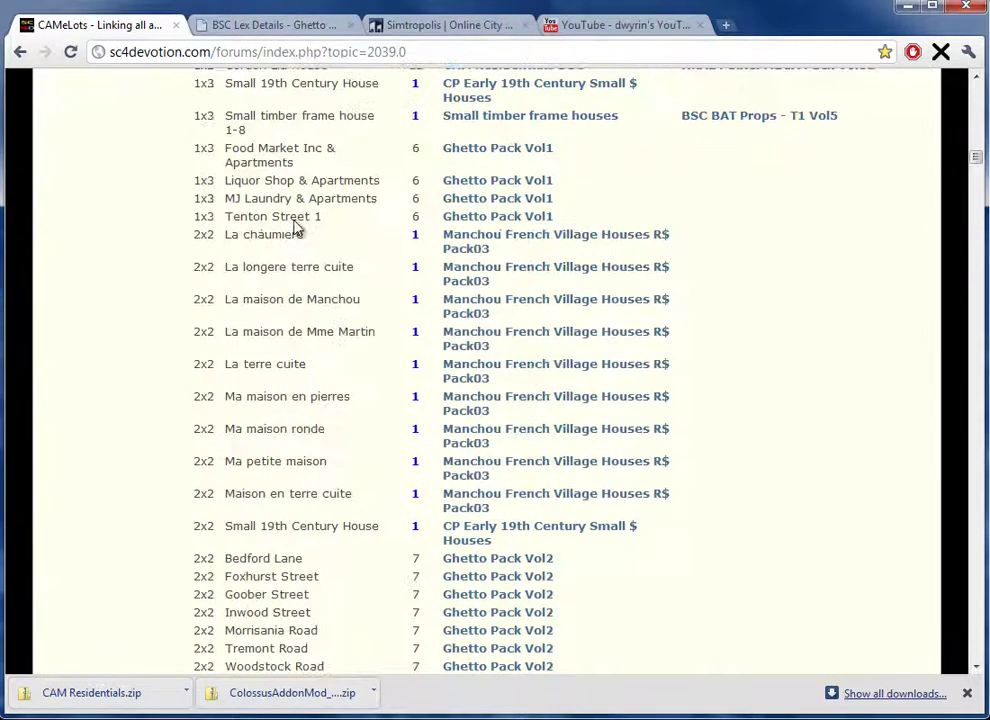
scroll(295, 219, down, 3)
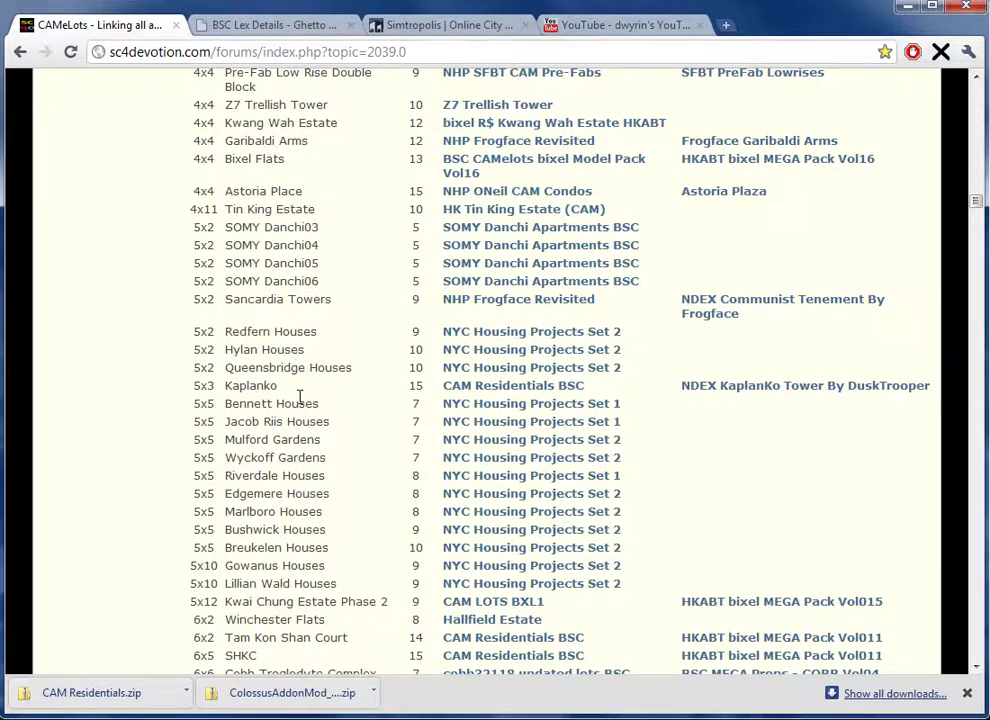
scroll(299, 397, down, 15)
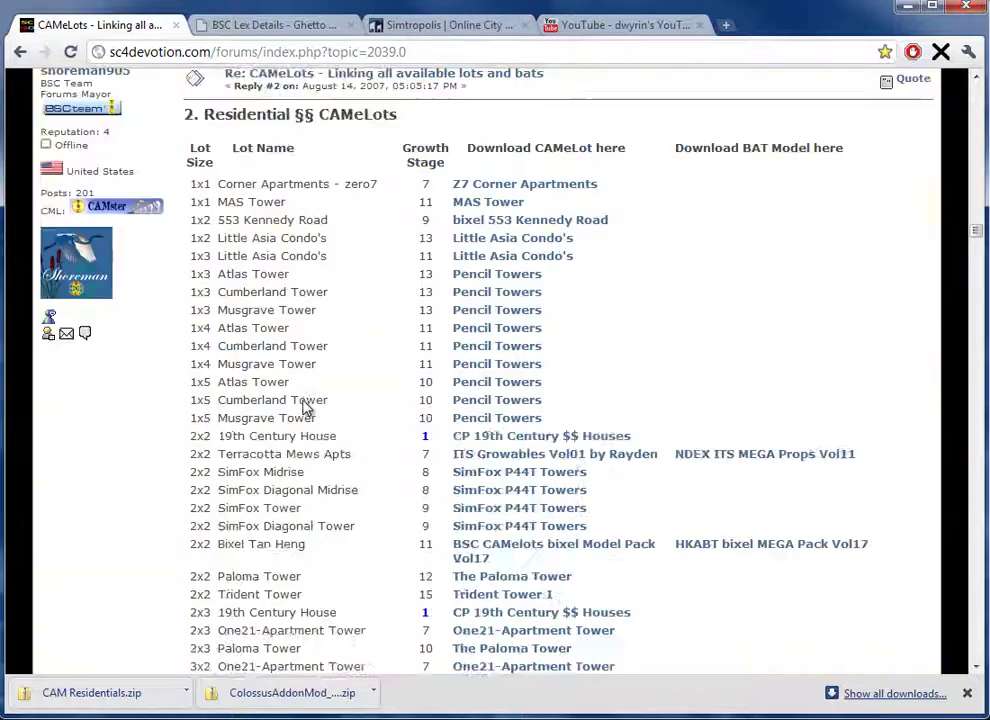
scroll(305, 408, up, 2)
scroll(305, 408, down, 20)
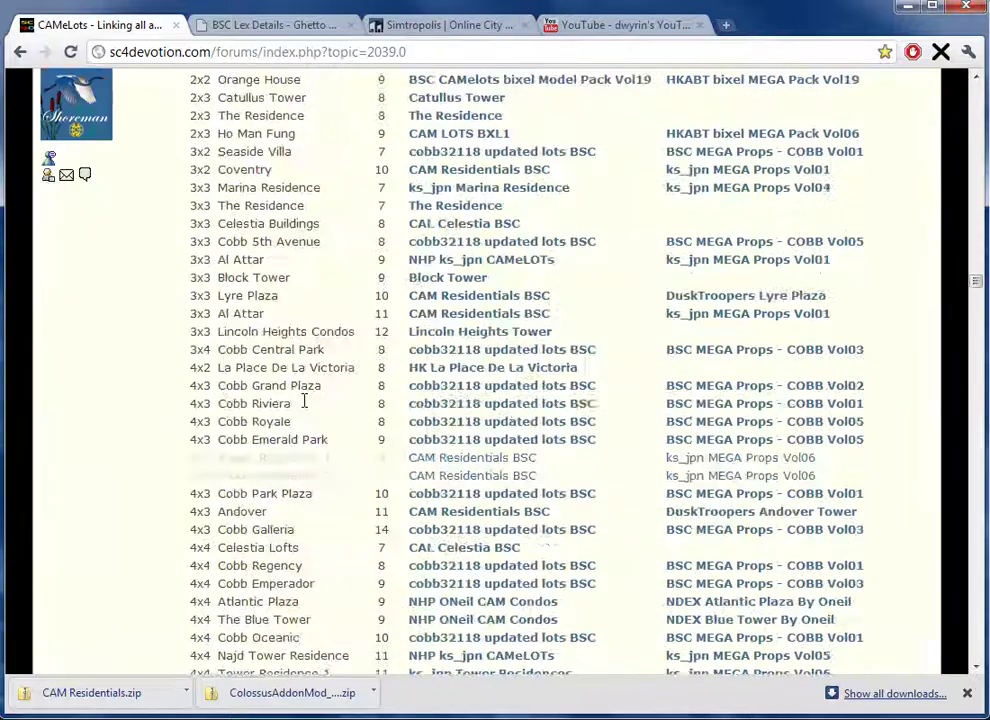
scroll(305, 405, up, 4)
scroll(305, 407, down, 12)
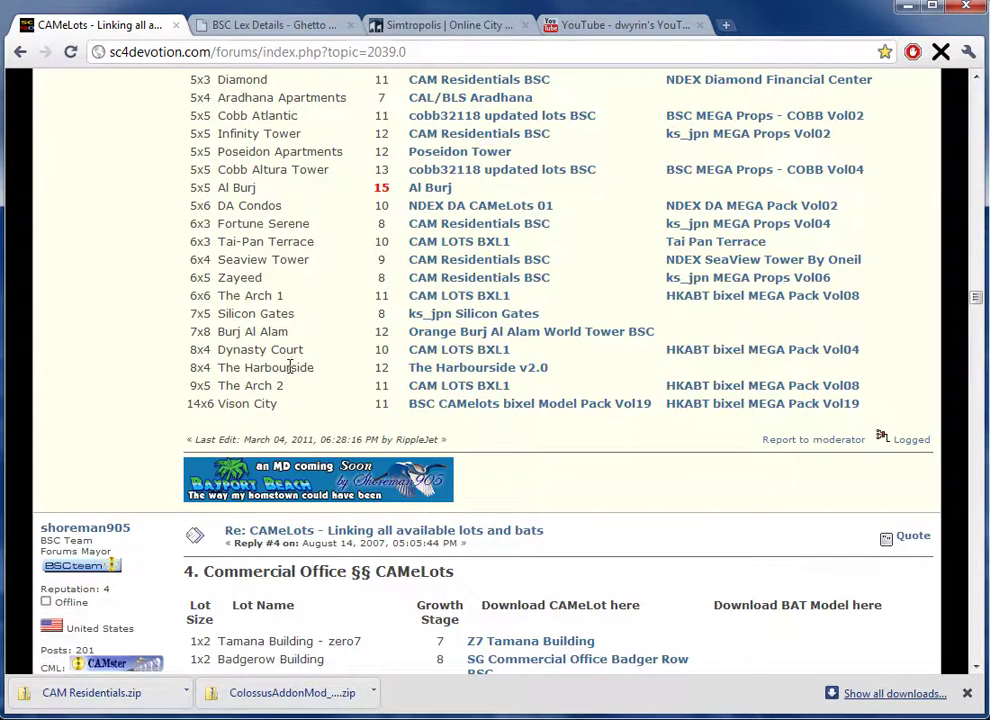
Open The Harbourside v2.0 download page from the residential table, examine its lot details and description, and close the page.
scroll(222, 364, up, 2)
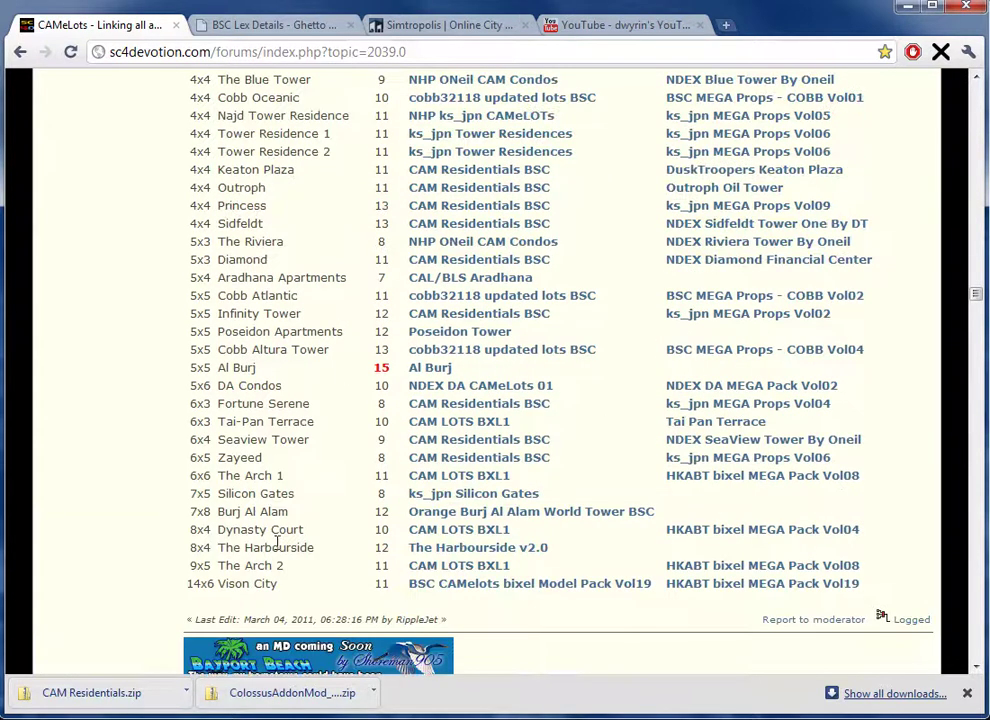
click(442, 549)
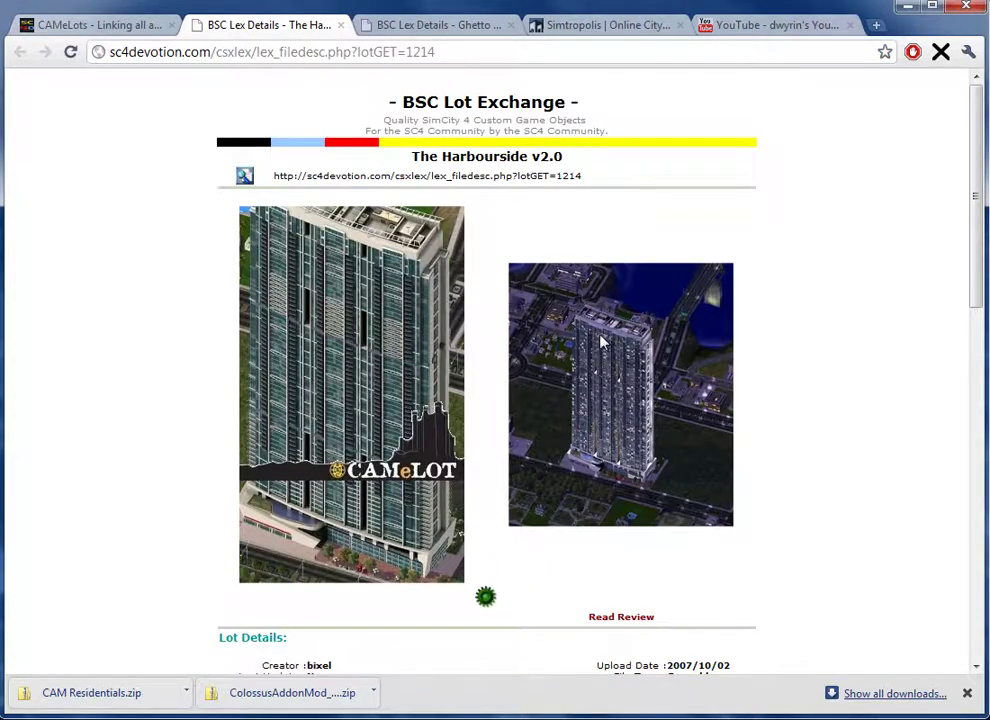
scroll(418, 512, down, 3)
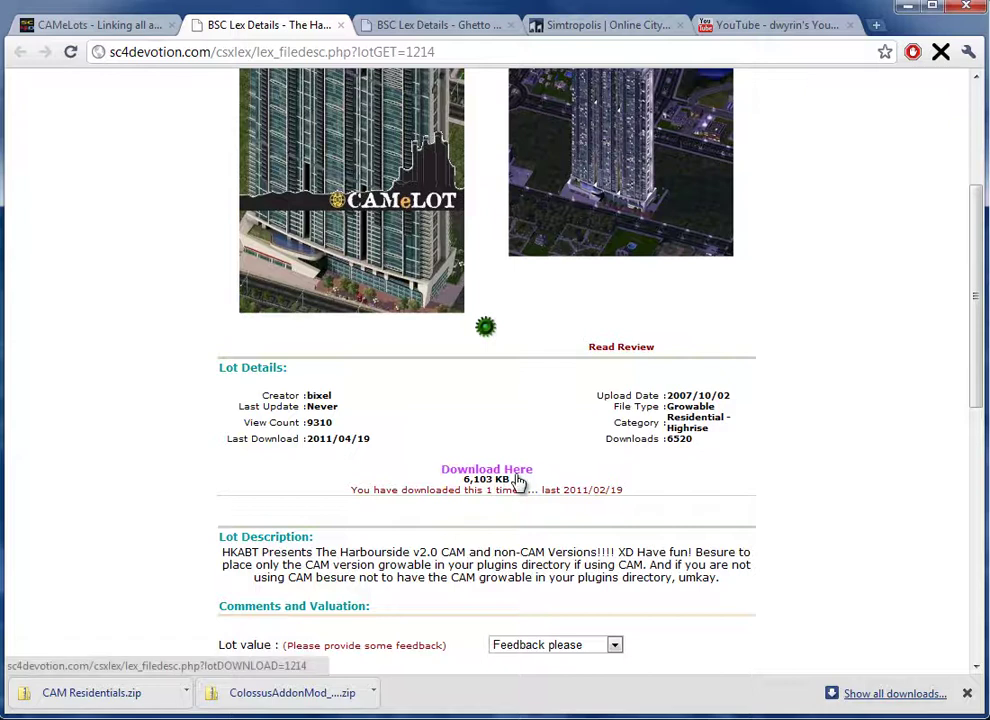
scroll(520, 479, down, 1)
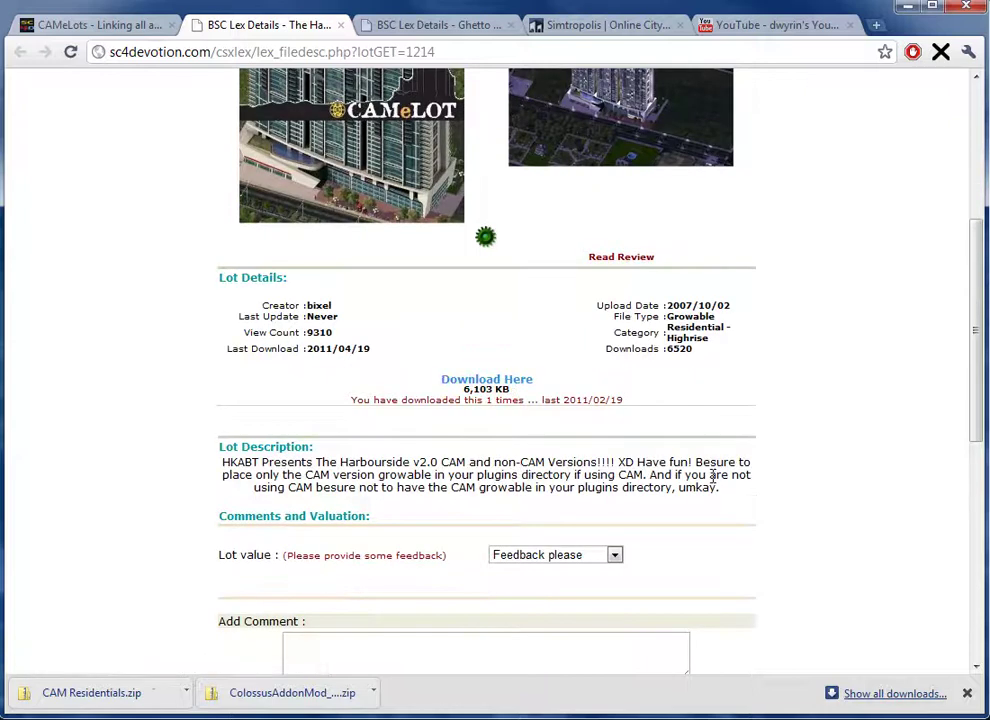
scroll(715, 484, down, 1)
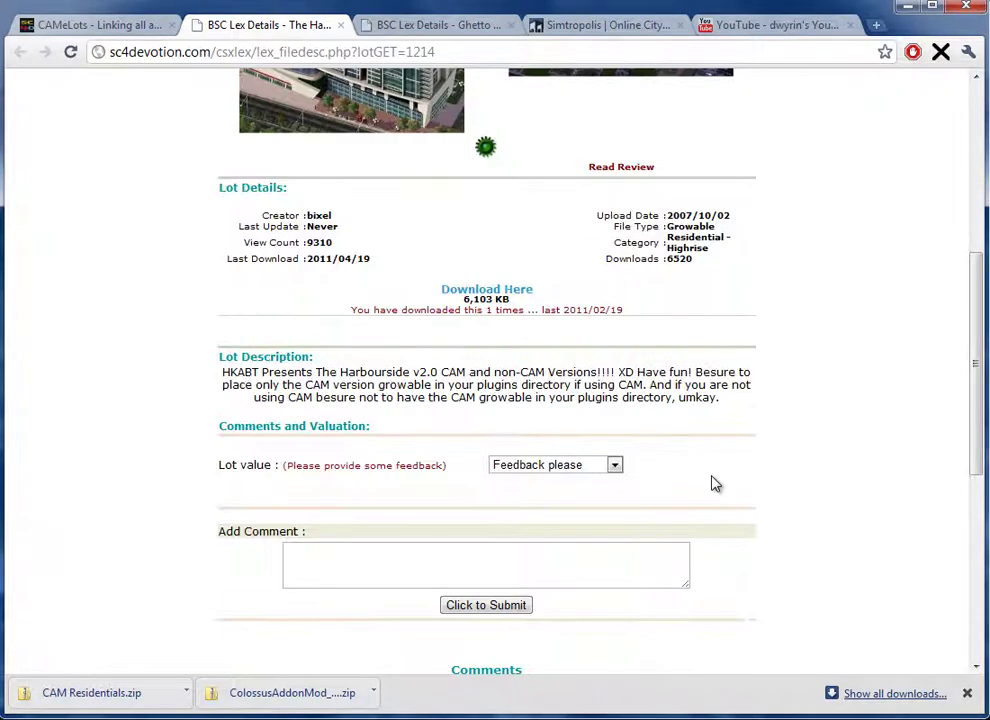
scroll(715, 484, up, 4)
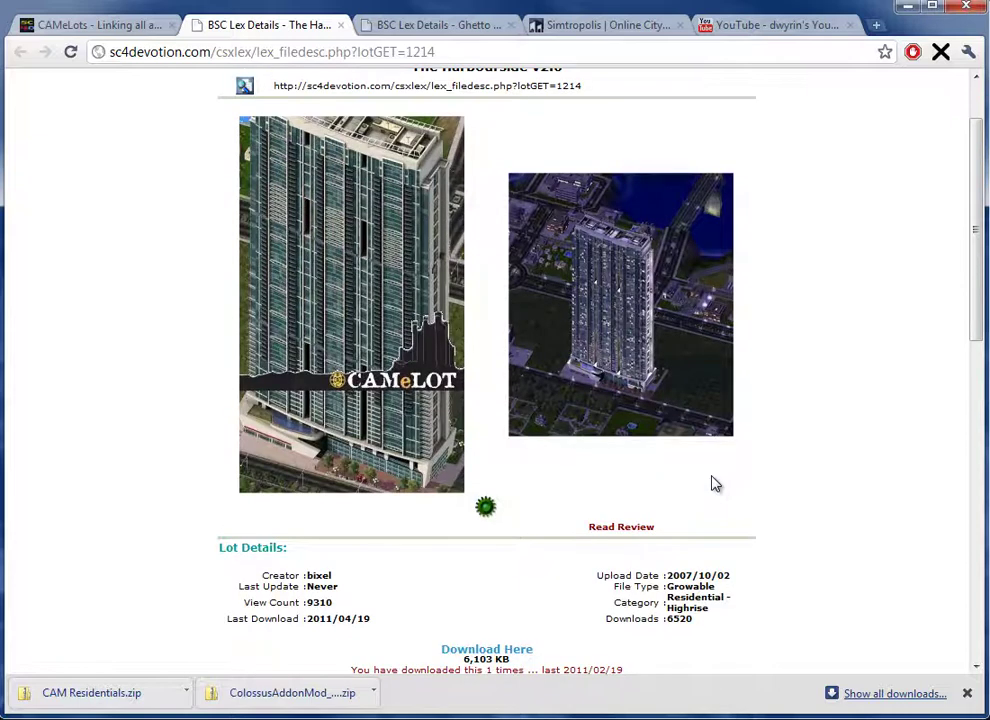
click(341, 25)
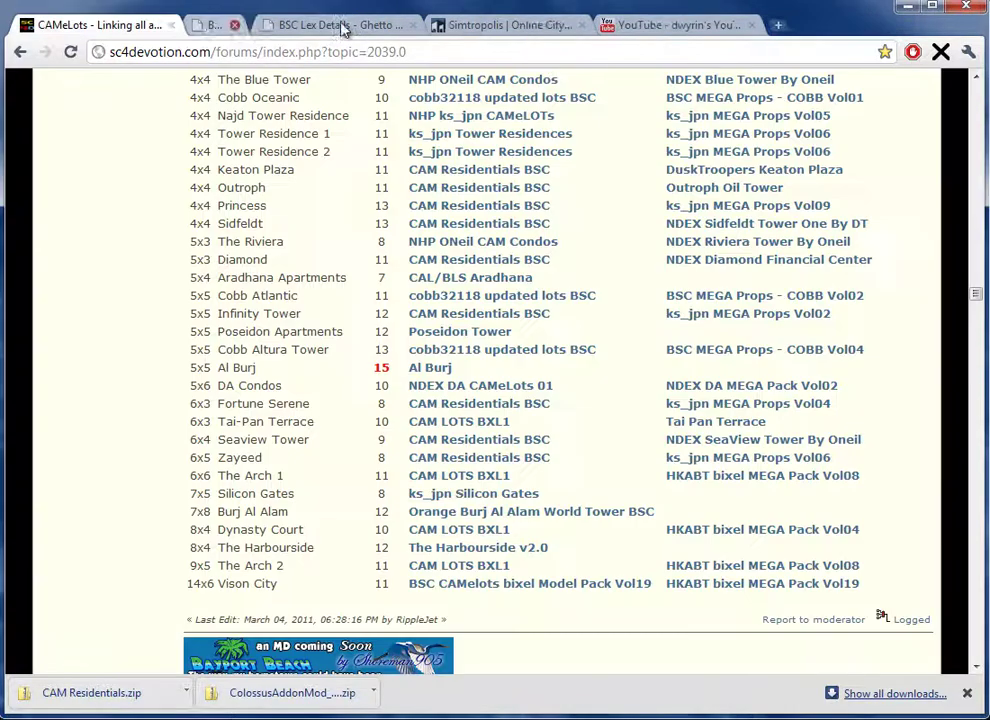
Review the thread's remaining residential and commercial lot tables down to Industrial Resource CAMeLots.
scroll(645, 461, down, 3)
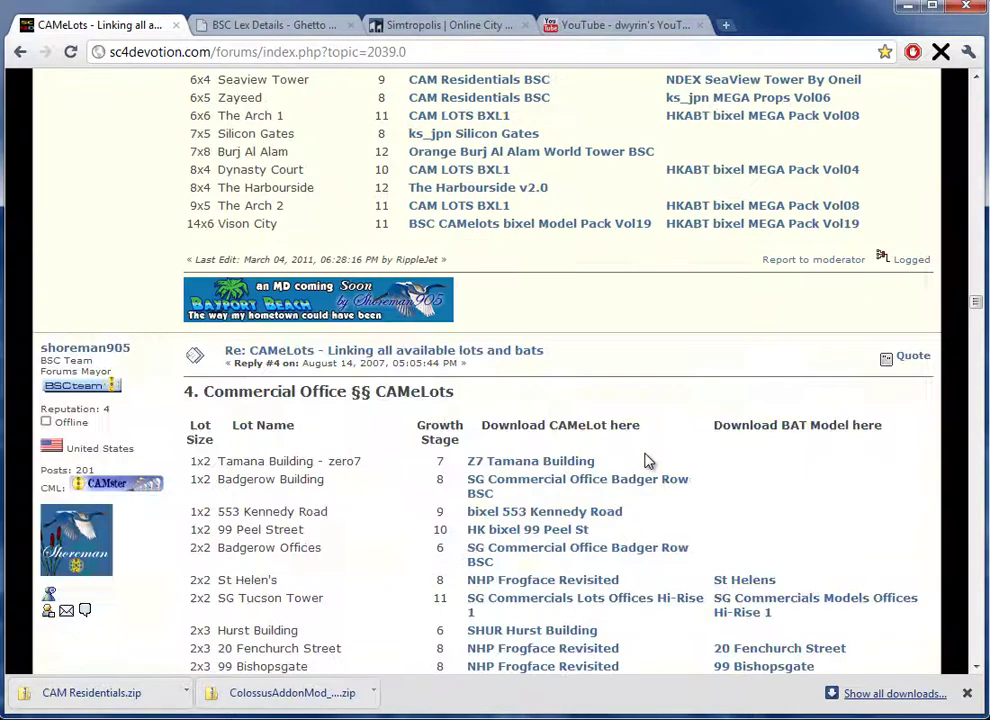
scroll(557, 368, up, 3)
scroll(449, 404, up, 5)
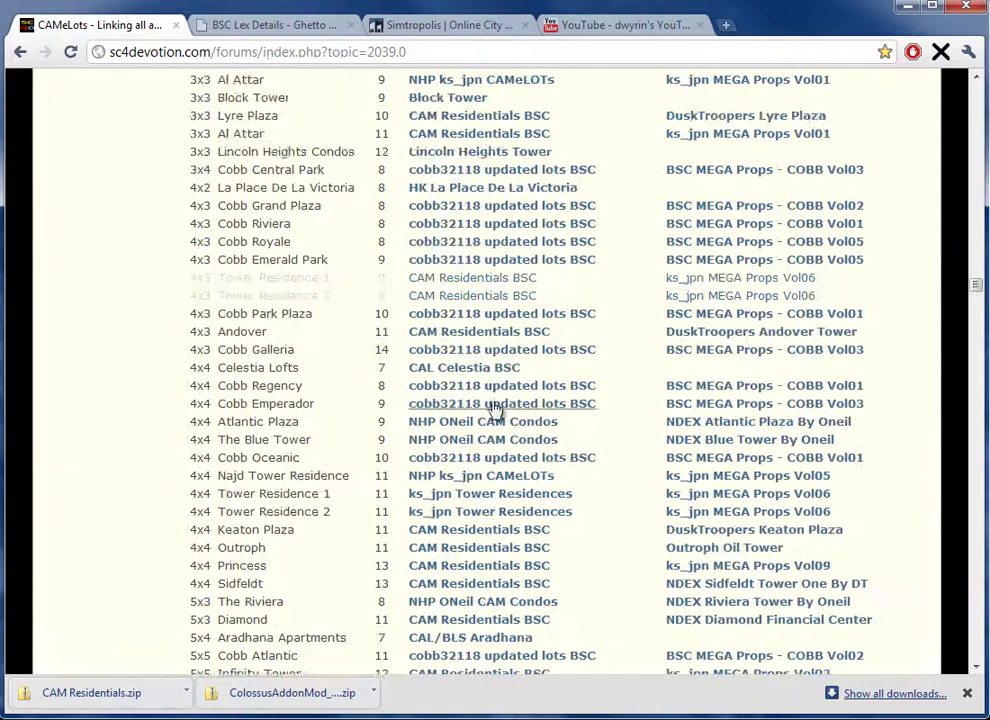
scroll(449, 404, down, 5)
scroll(449, 398, down, 4)
scroll(440, 330, down, 6)
scroll(440, 324, down, 8)
scroll(495, 373, down, 5)
scroll(495, 373, down, 15)
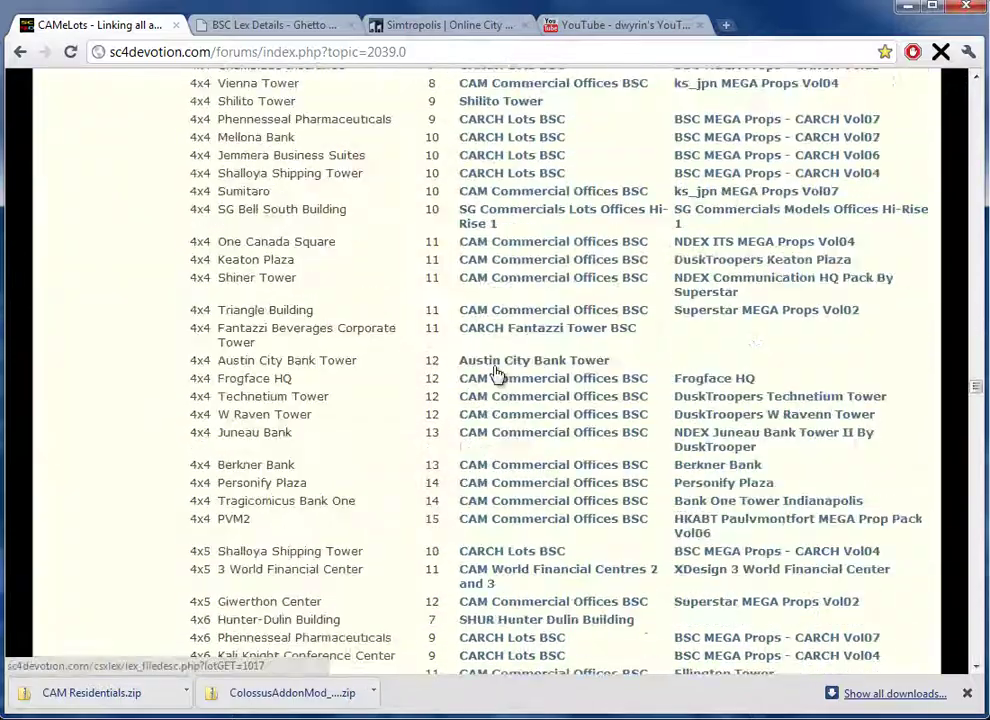
scroll(437, 279, down, 20)
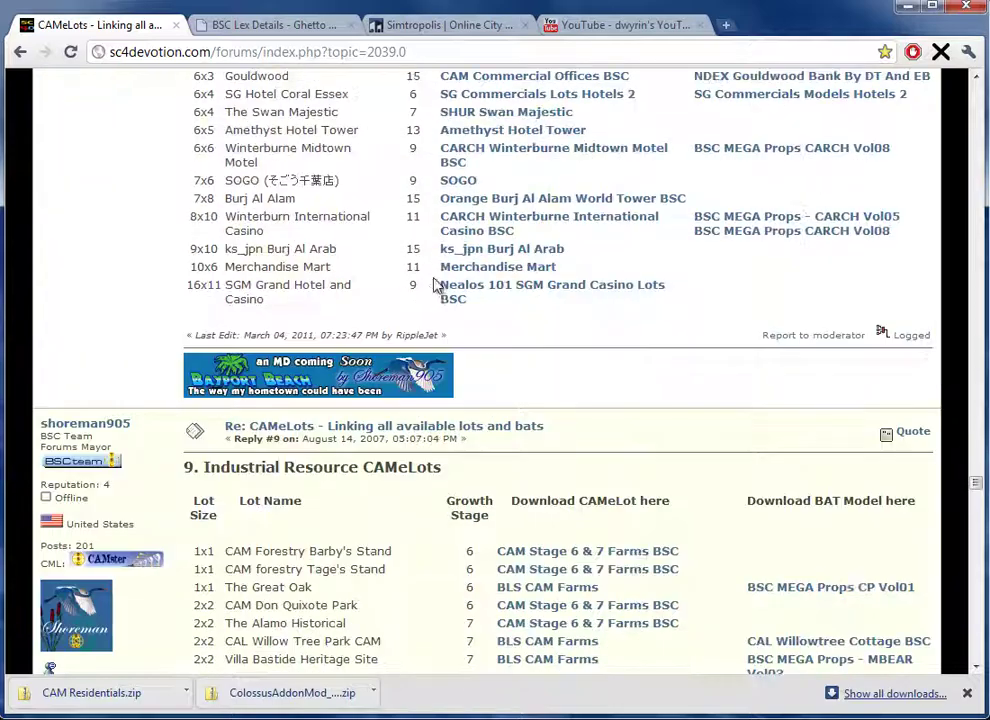
Review the industrial lot tables from Industrial Resource through Industrial Manufacturing to Industrial High-Tech CAMeLots.
scroll(435, 290, down, 5)
scroll(372, 255, down, 6)
scroll(372, 255, down, 9)
scroll(371, 250, up, 2)
scroll(415, 344, down, 4)
scroll(415, 344, down, 5)
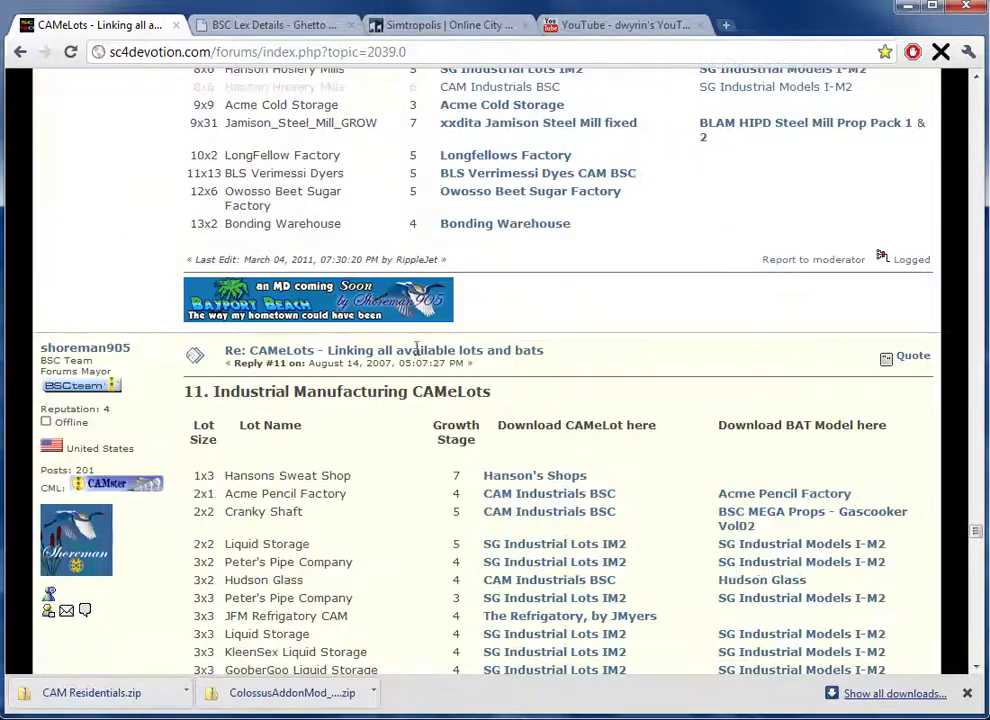
scroll(526, 420, down, 12)
scroll(524, 420, down, 8)
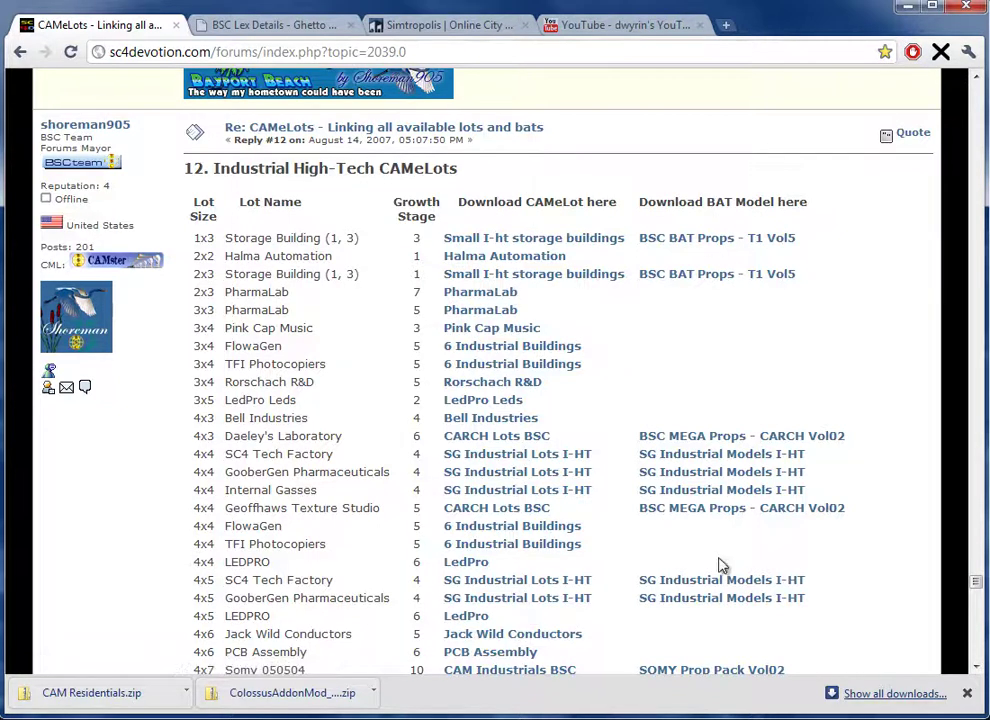
View the nVIDIA Corporation Building model page linked in the Industrial High-Tech table and close it.
scroll(722, 566, down, 5)
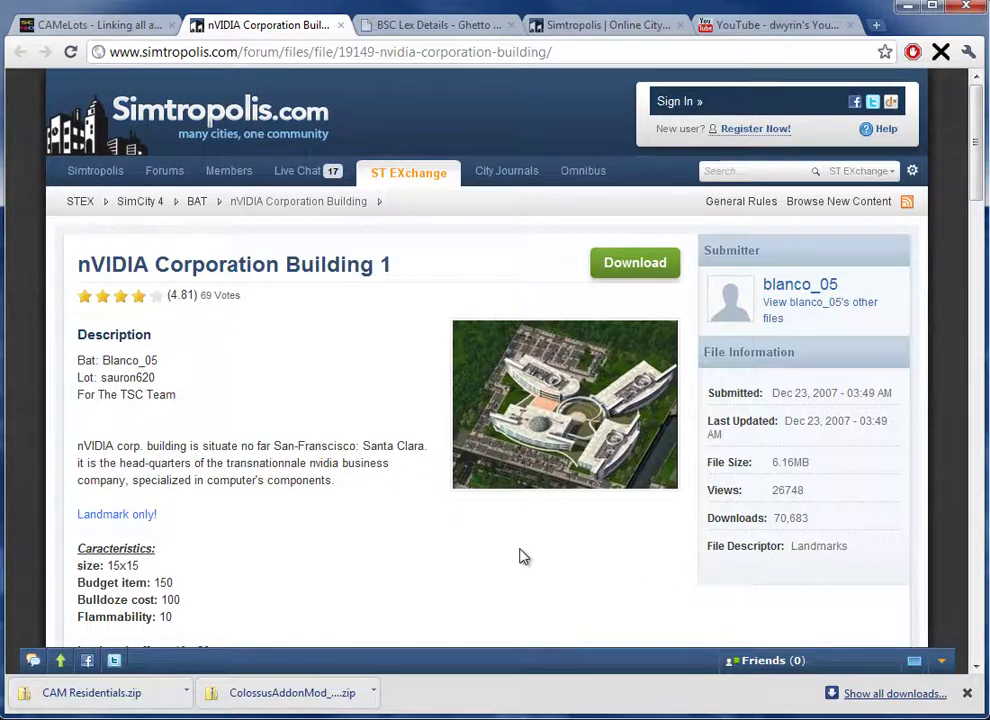
click(341, 26)
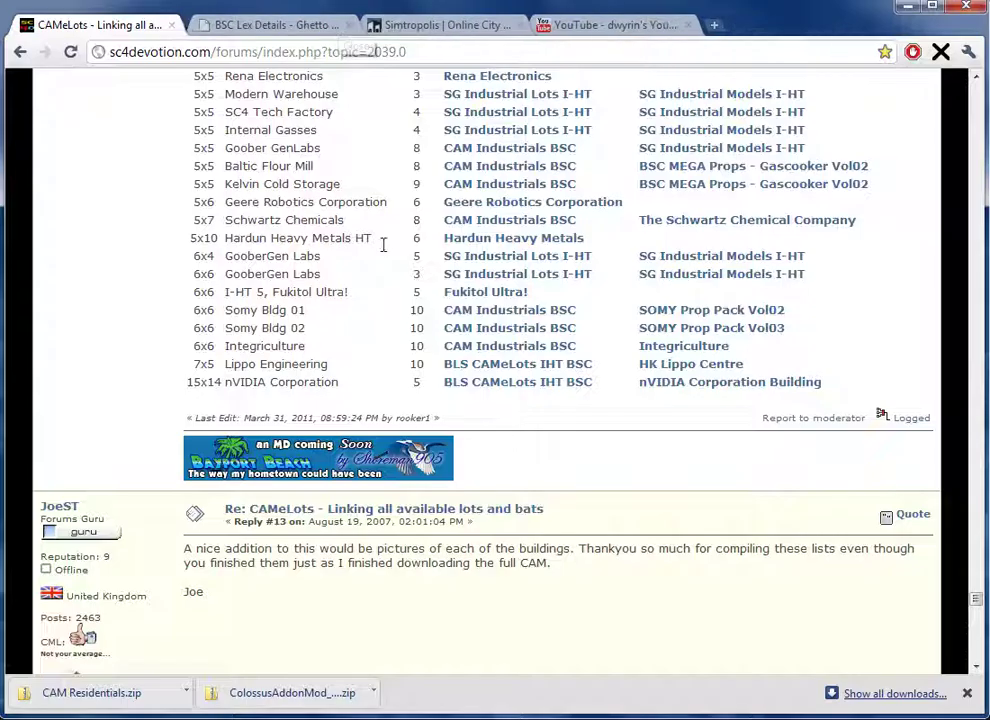
Recheck the Industrial High-Tech and Industrial Manufacturing tables and return to the beginning of the thread.
scroll(517, 447, up, 9)
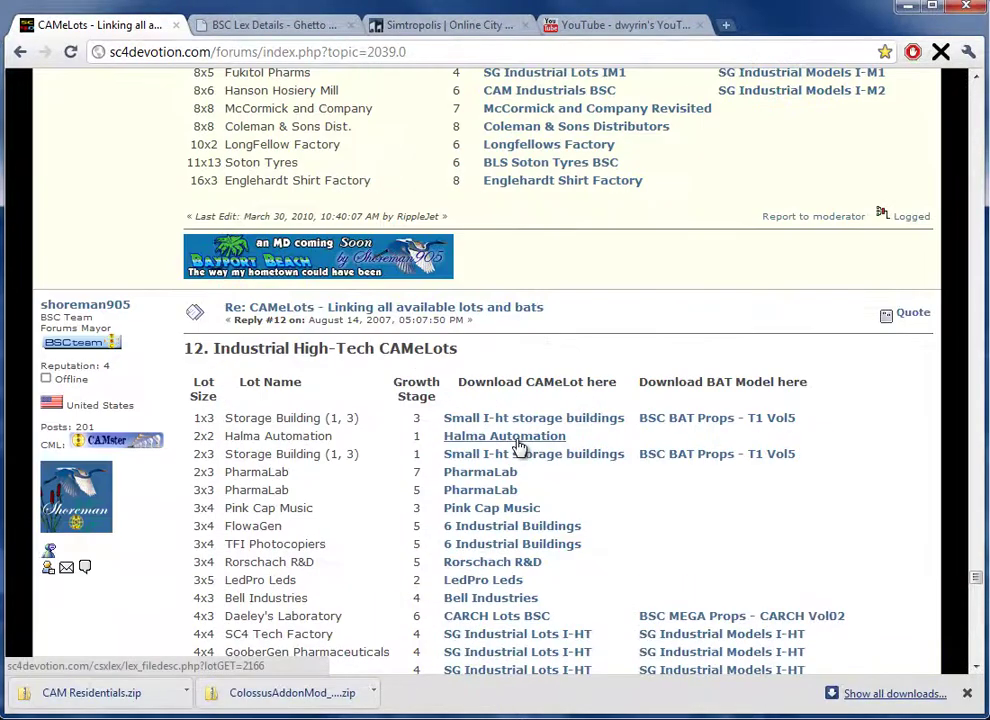
scroll(519, 446, down, 13)
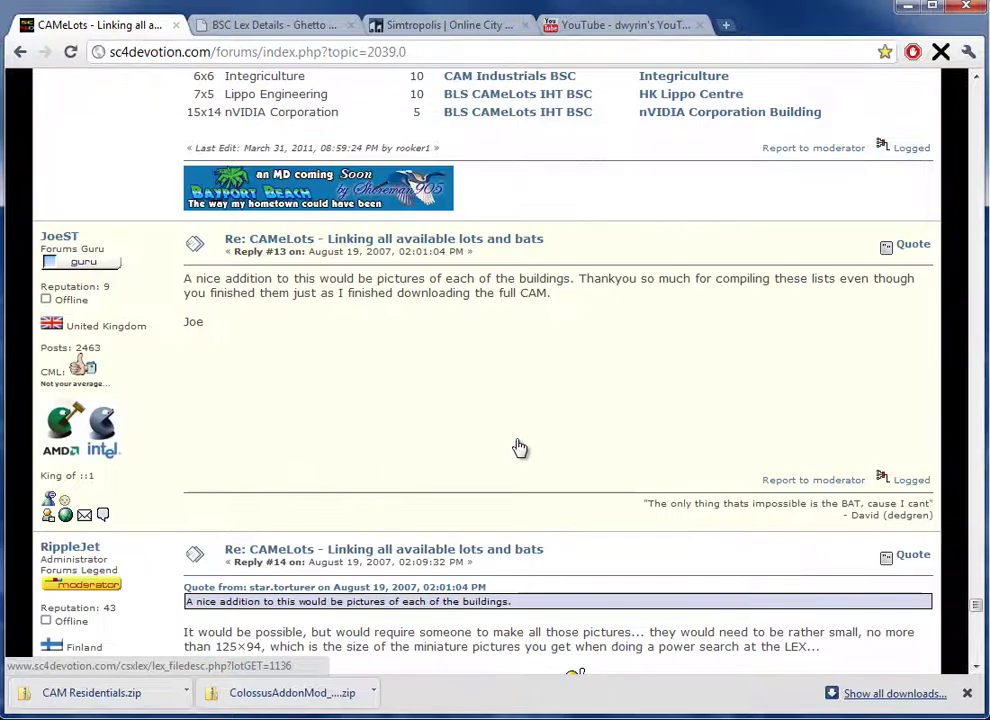
scroll(519, 446, up, 4)
scroll(519, 446, up, 9)
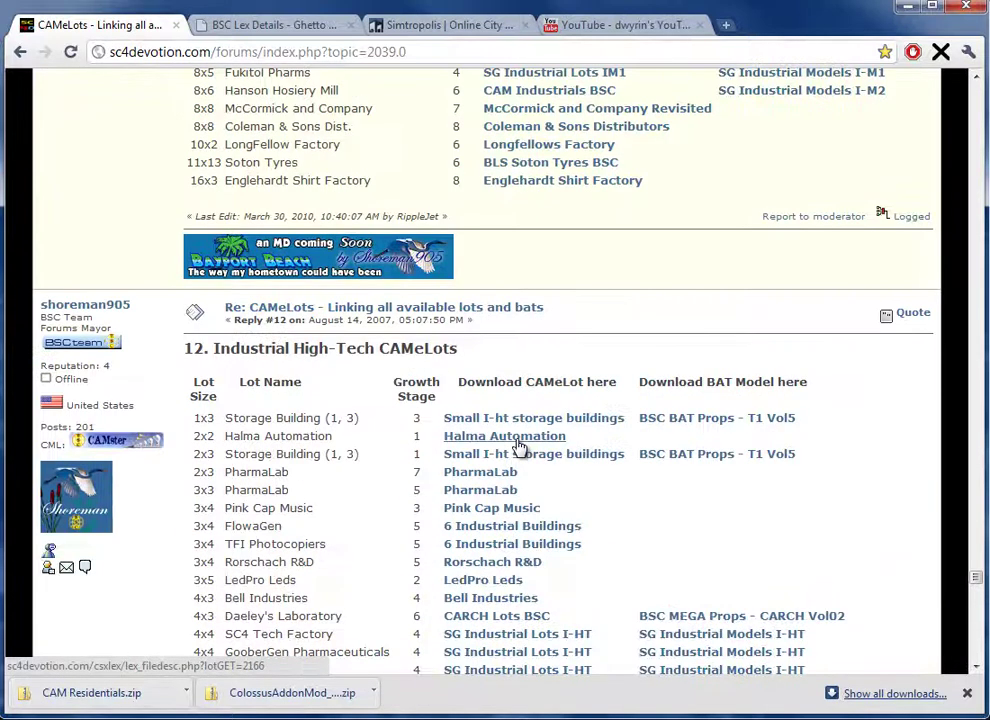
scroll(519, 446, up, 9)
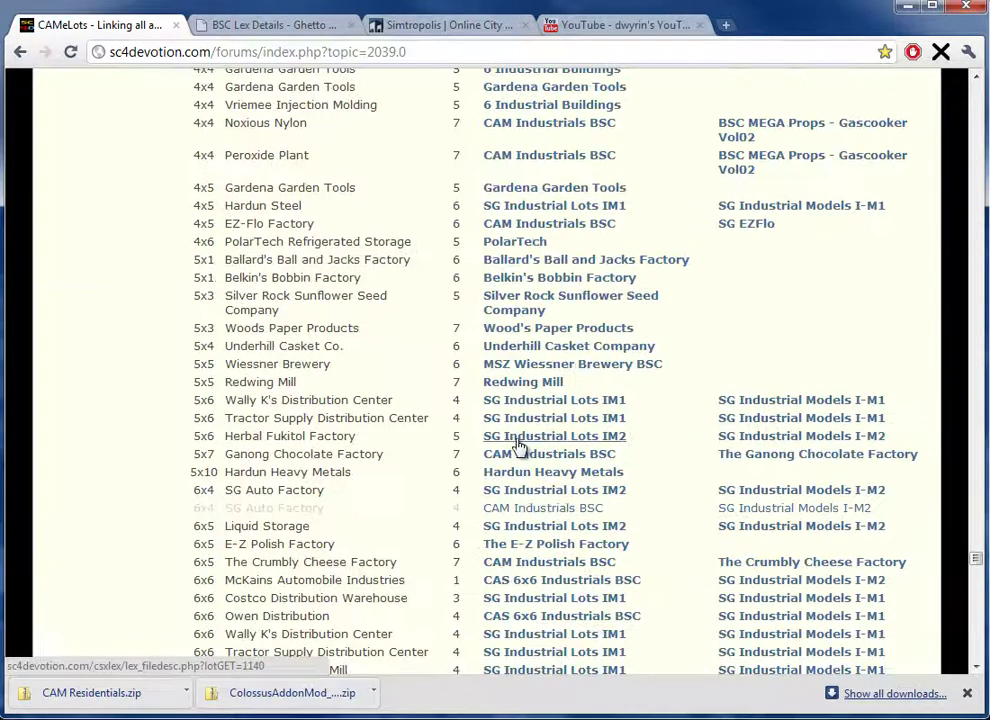
scroll(519, 446, up, 10)
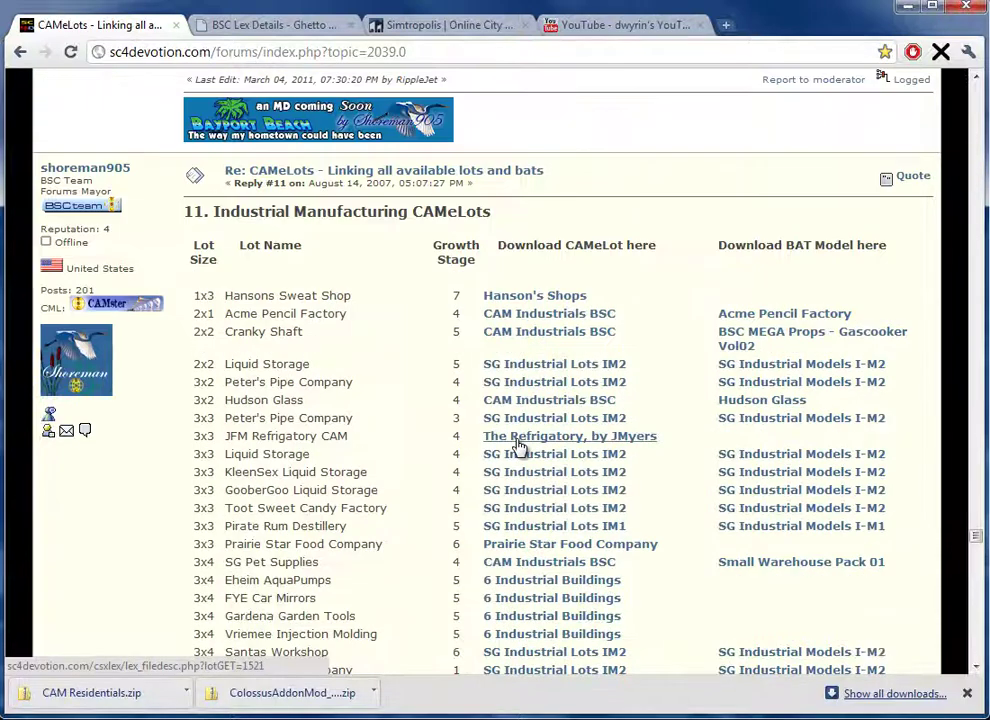
scroll(519, 446, up, 4)
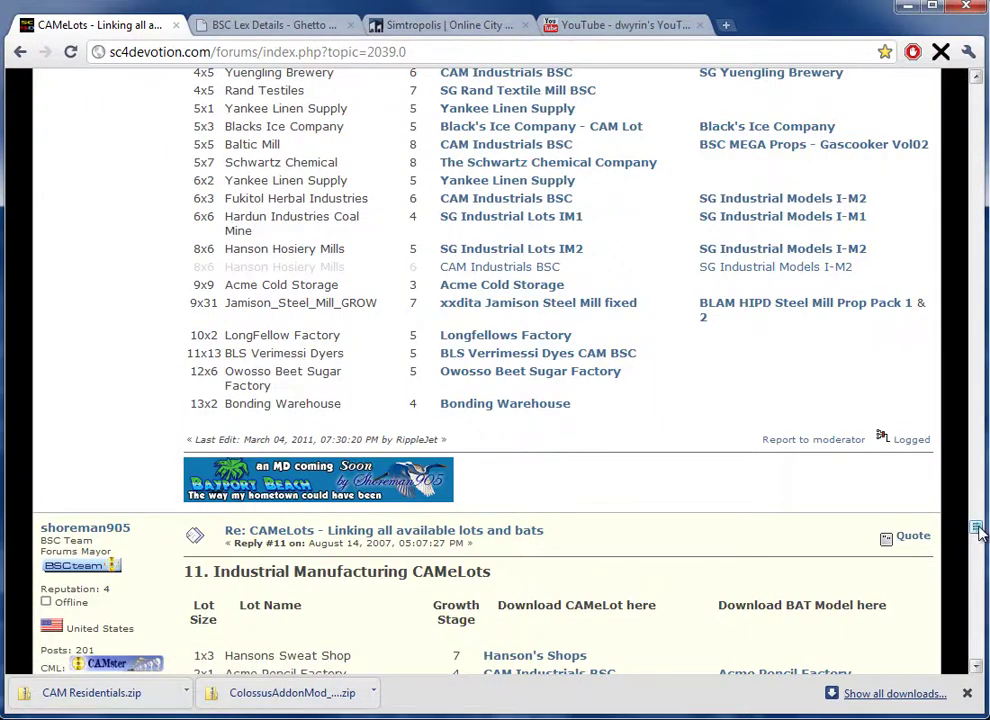
drag(979, 530, 975, 80)
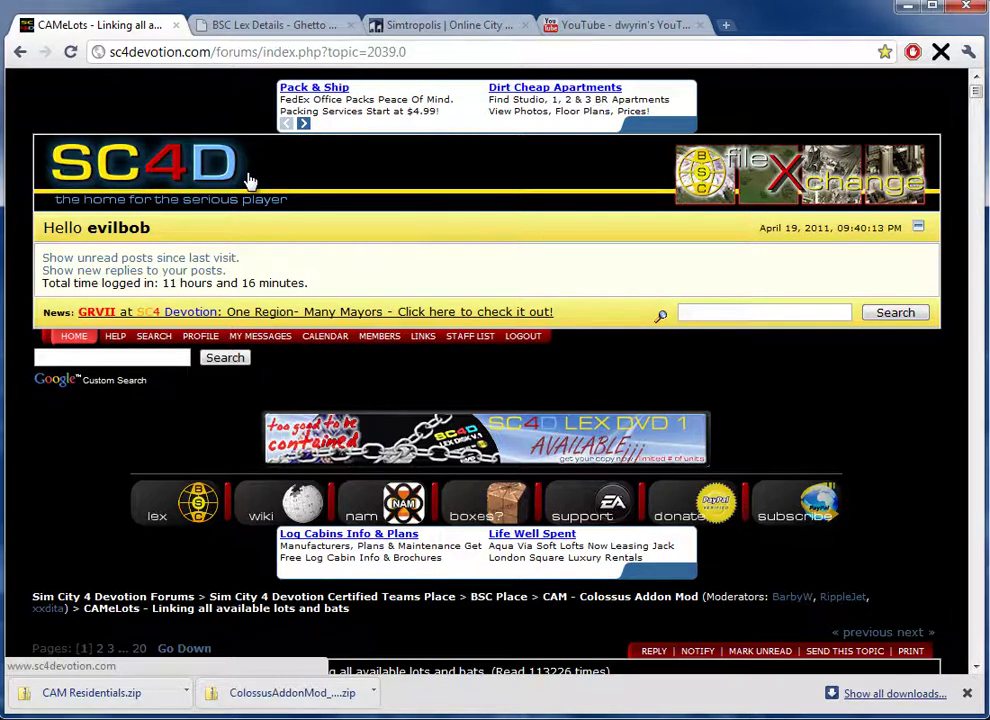
Go to the sc4devotion.com home page from the thread and close the Ghetto Pack download page.
drag(211, 52, 641, 52)
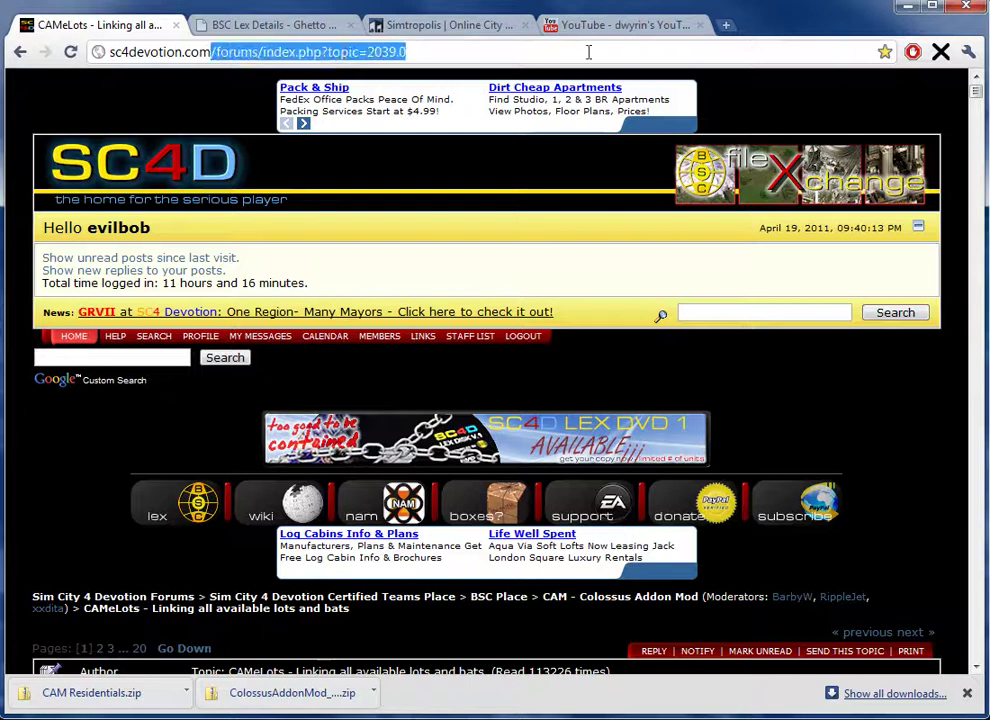
key(BackSpace)
key(Return)
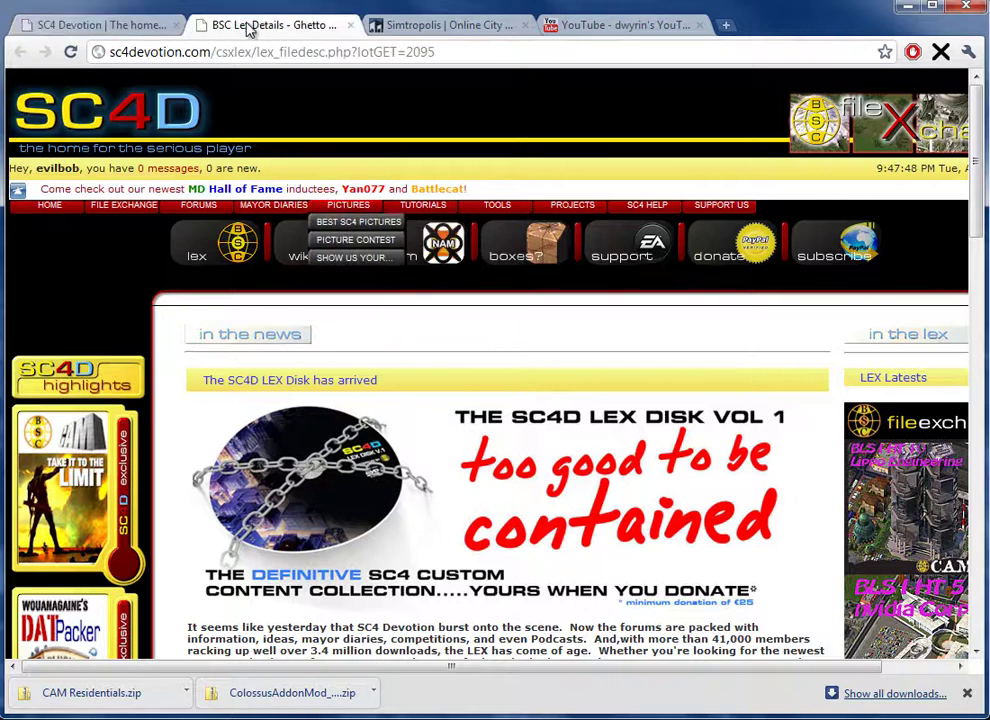
click(258, 25)
click(348, 30)
click(121, 30)
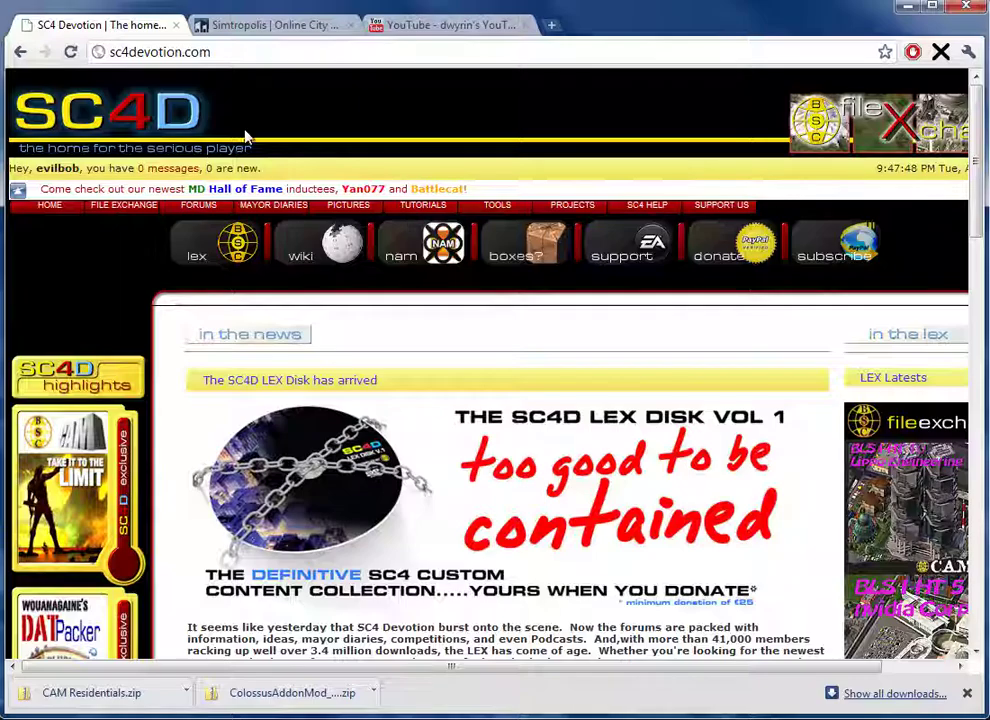
View the ST EXchange SimCity 4 file listing on Simtropolis and return to the SC4 Devotion home page.
click(275, 28)
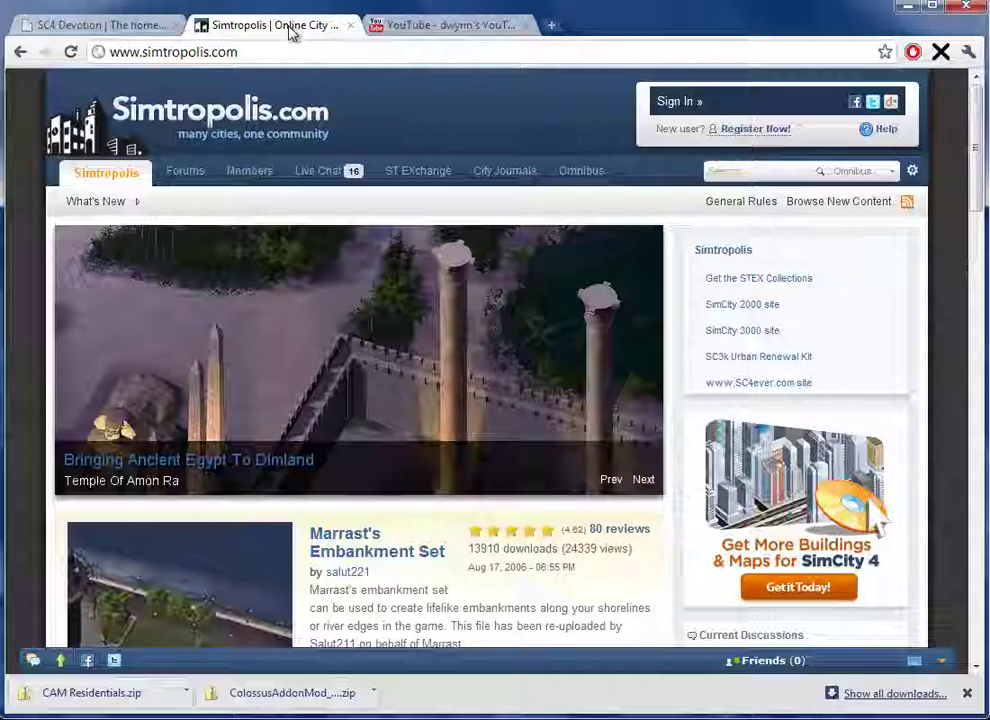
click(425, 175)
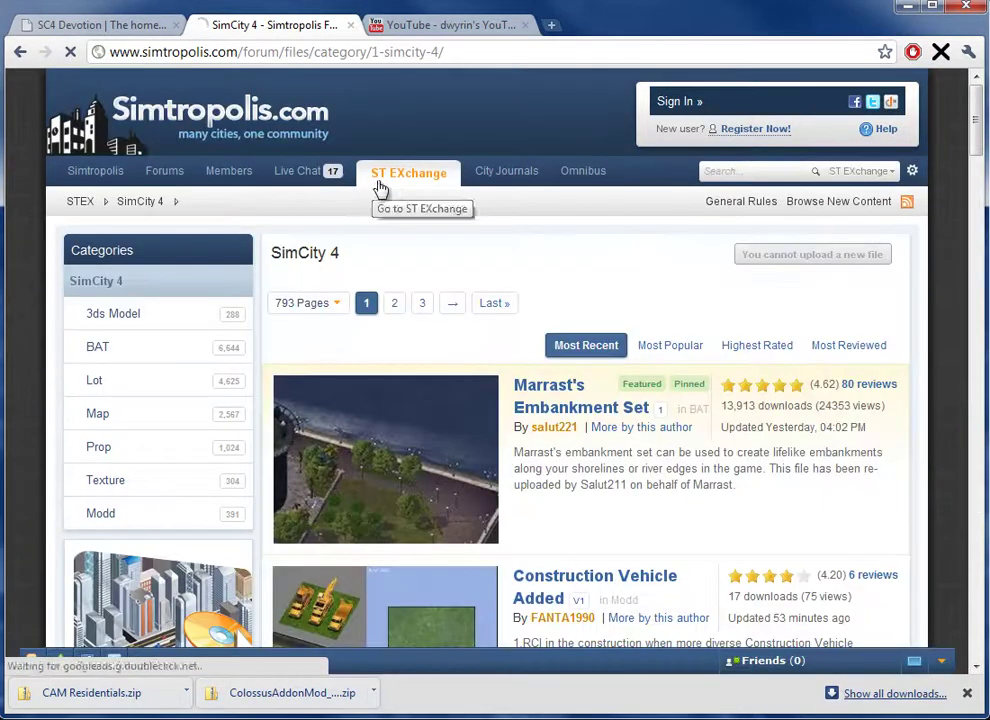
click(42, 24)
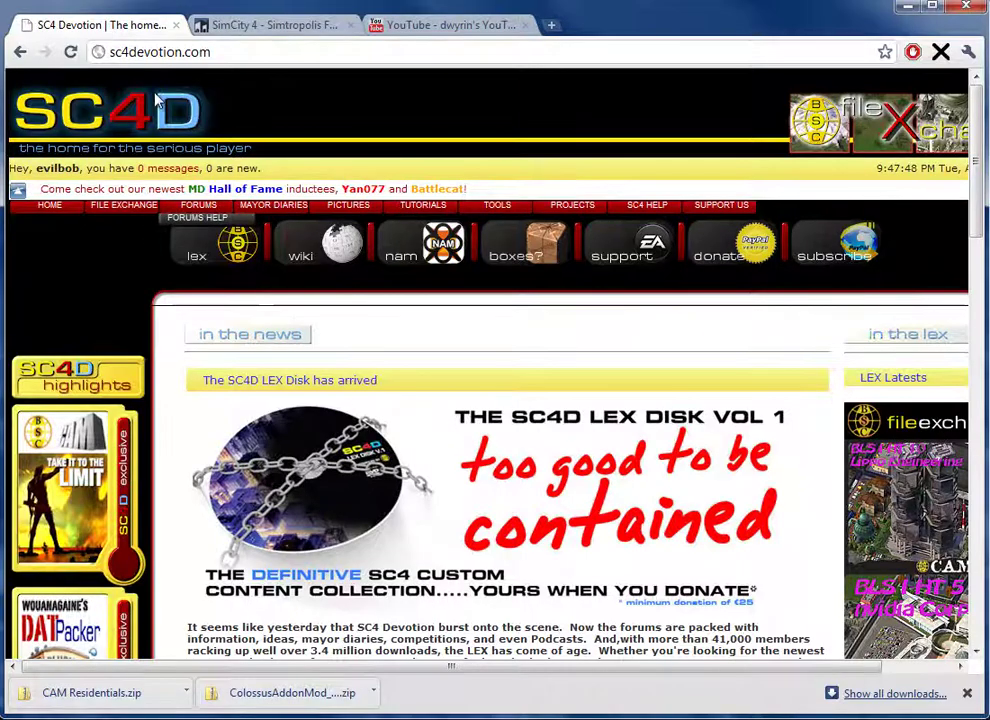
Open the BSC Lot Exchange (LEX) and log in with the account username and password.
click(221, 243)
click(208, 424)
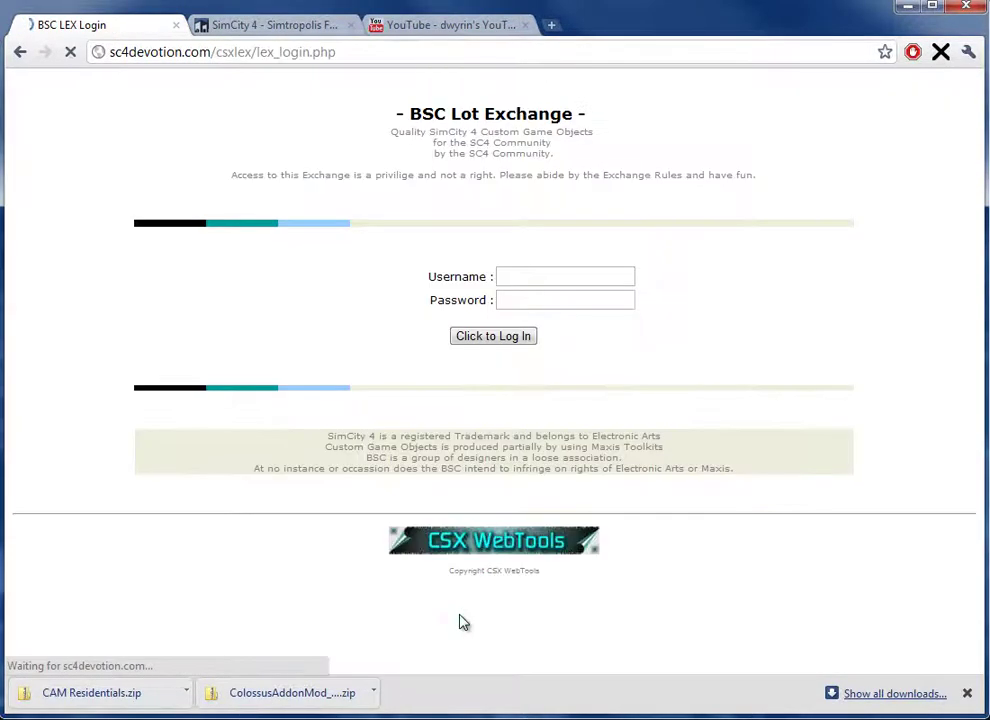
click(573, 280)
text(dwyrin)
key(Tab)
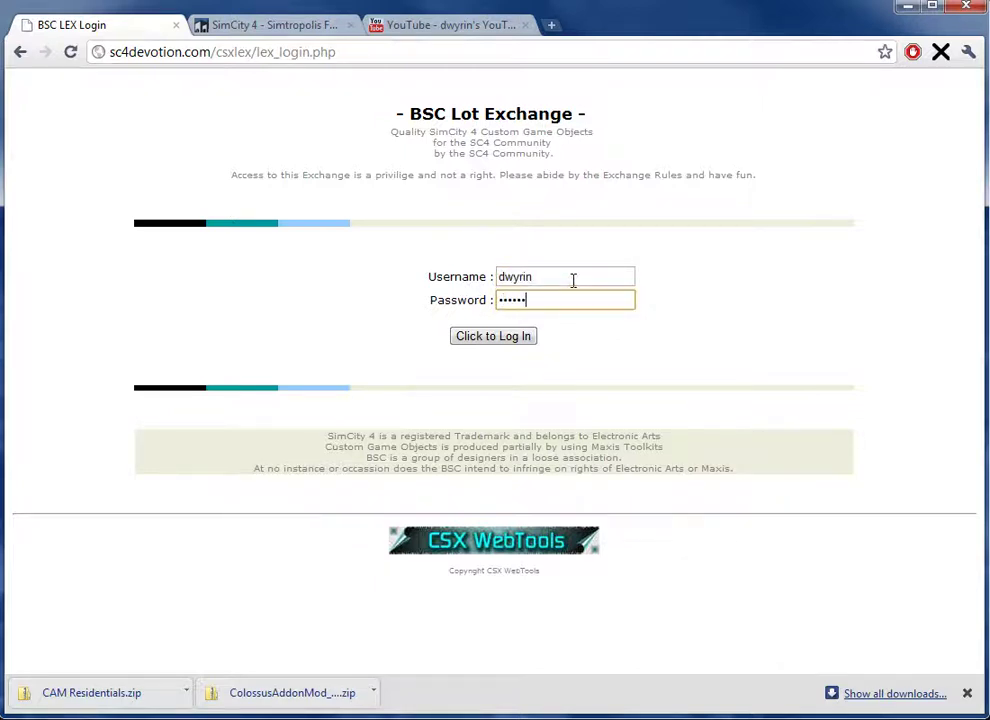
key(Return)
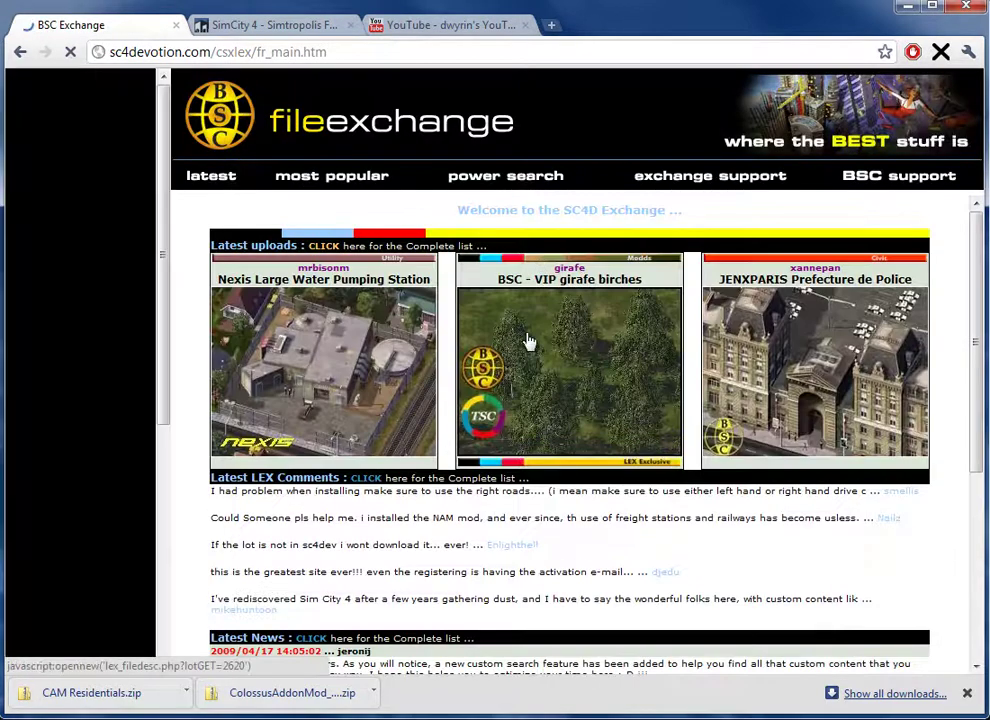
Search the LEX for "NAM" using its custom Google search.
scroll(529, 342, down, 3)
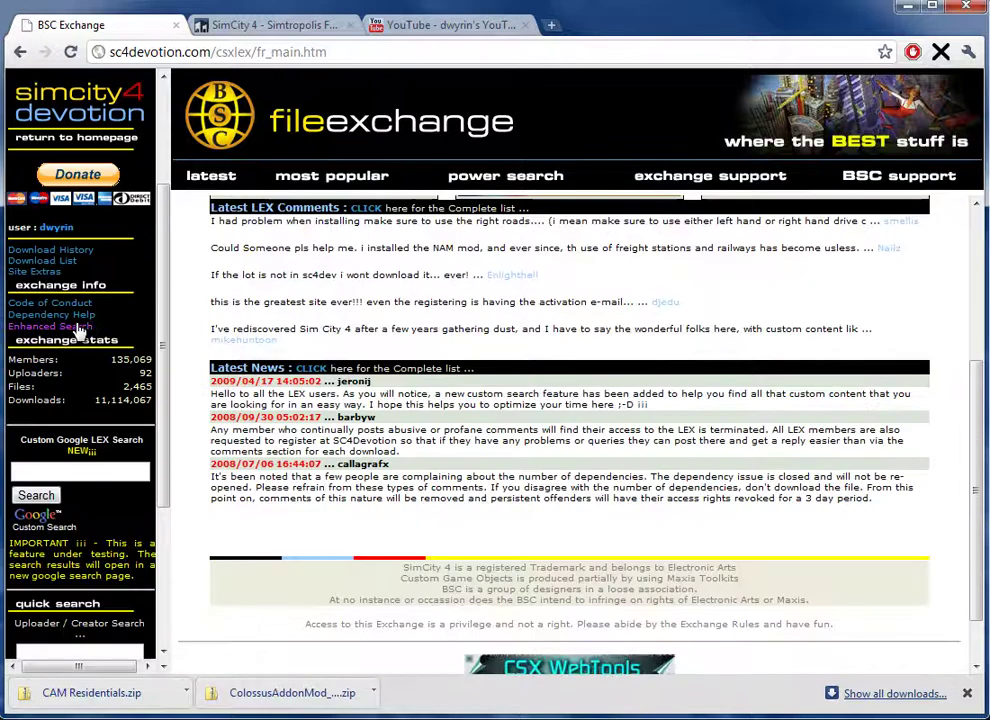
click(113, 472)
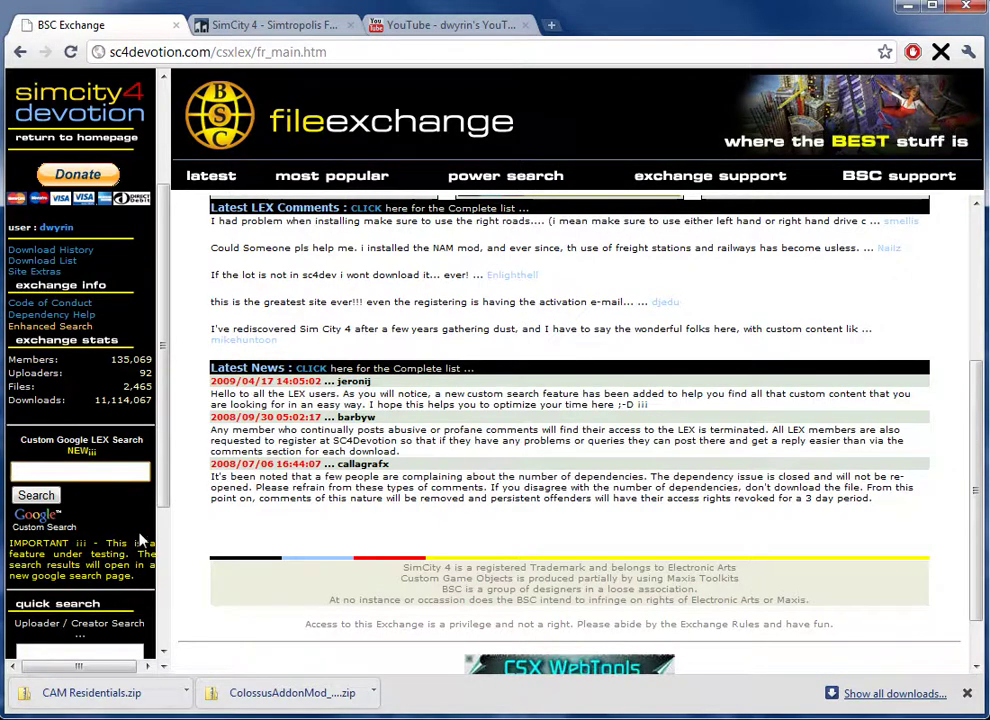
text(NAM)
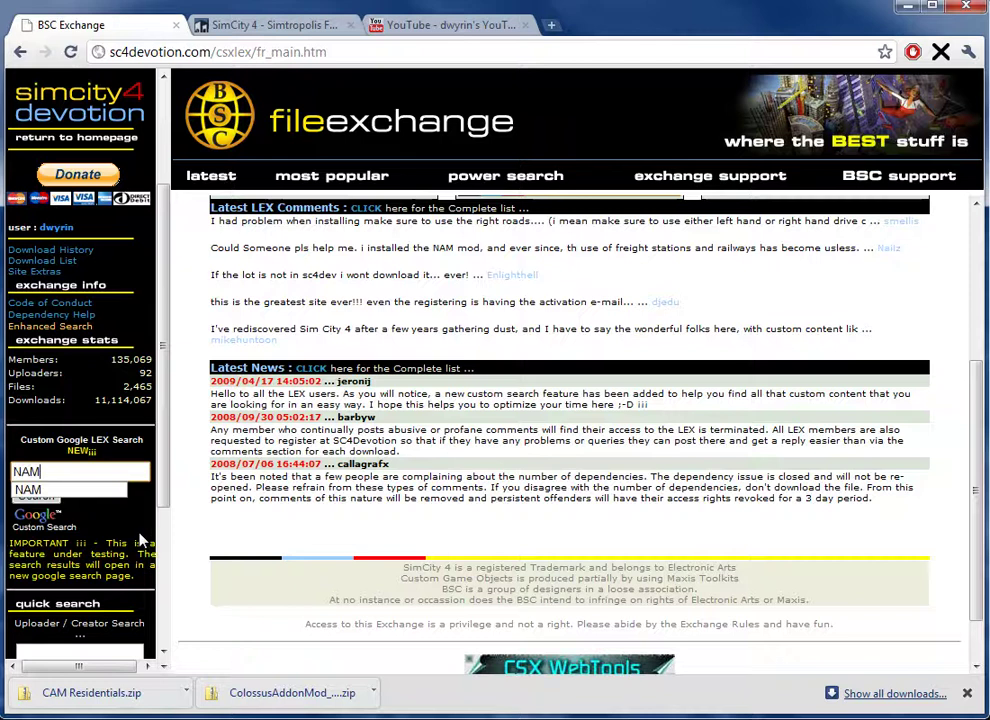
key(Return)
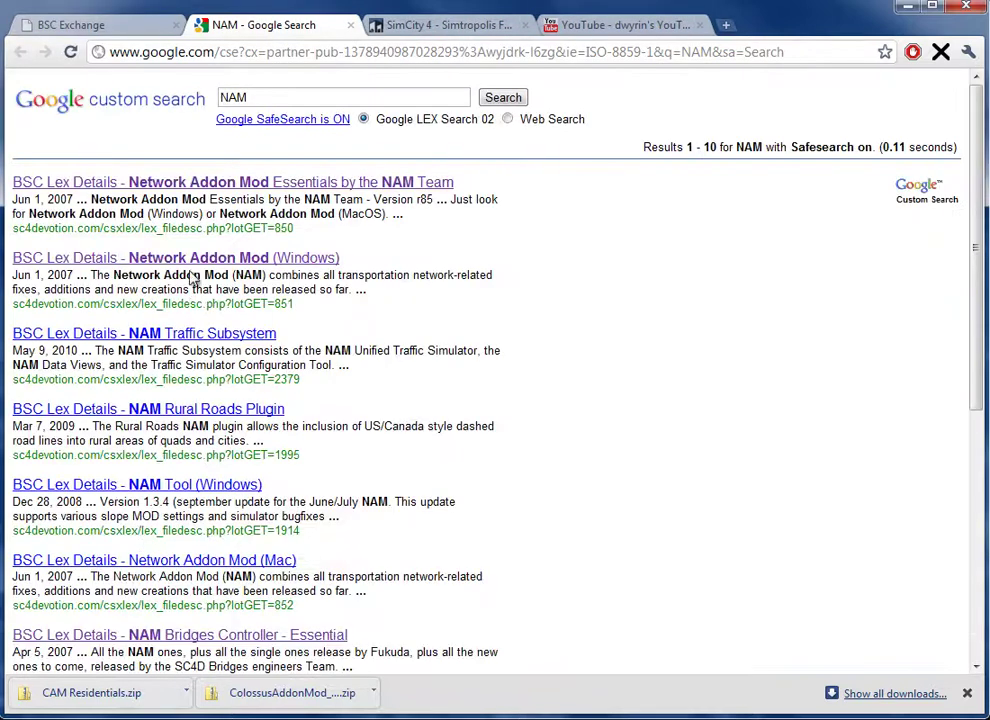
Open the Network Addon Mod (Windows) page from the search results, read its details and description, and return to the results.
click(253, 259)
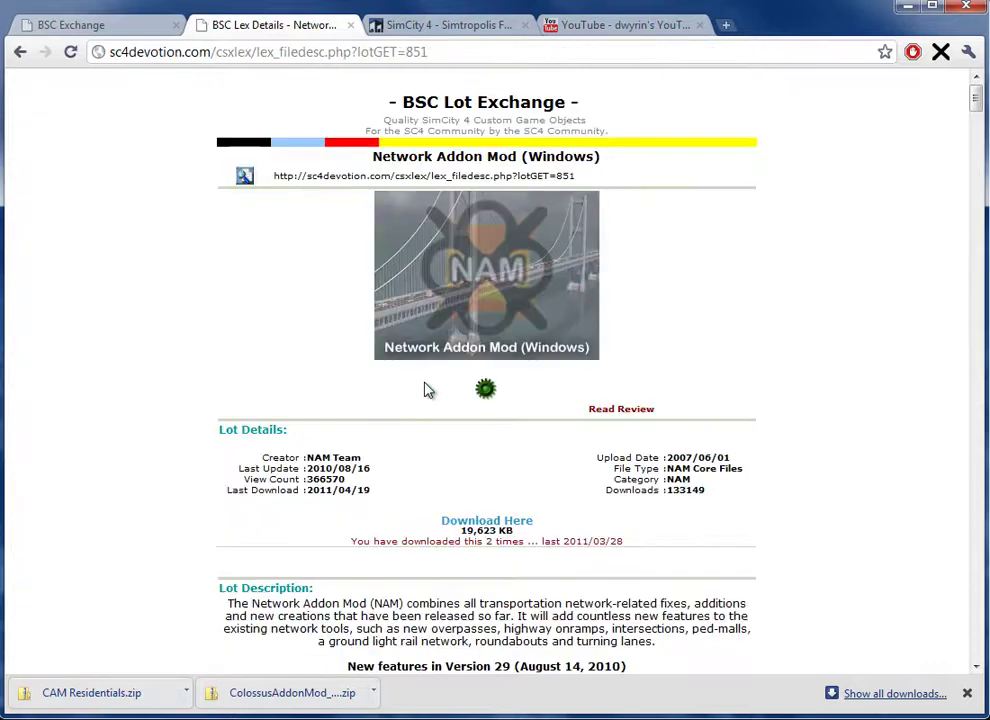
scroll(605, 437, down, 5)
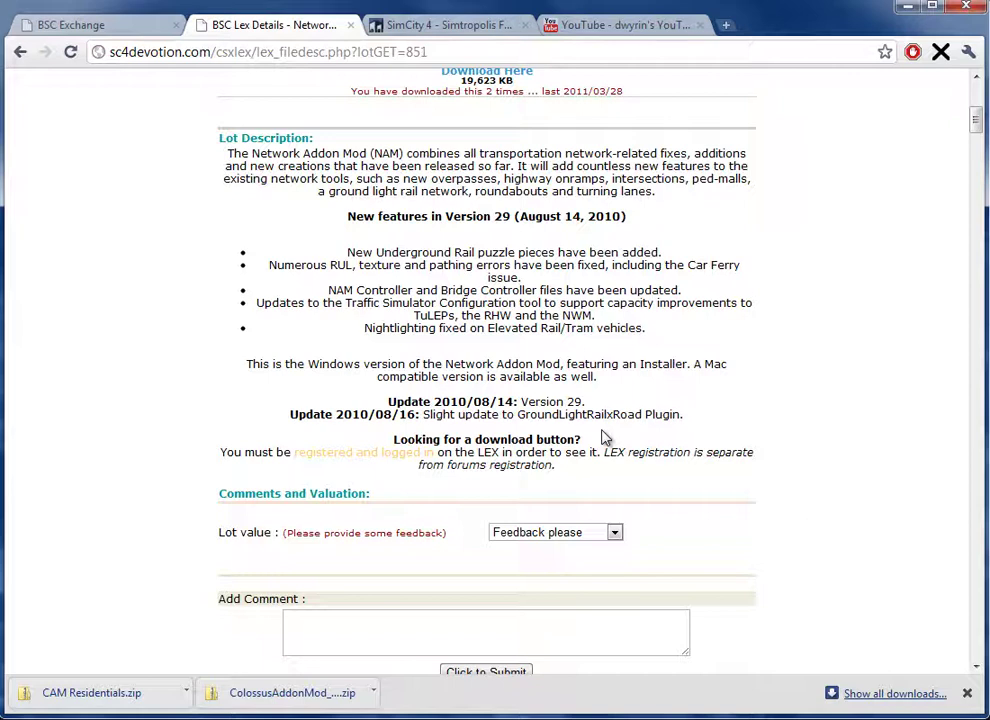
scroll(678, 353, up, 5)
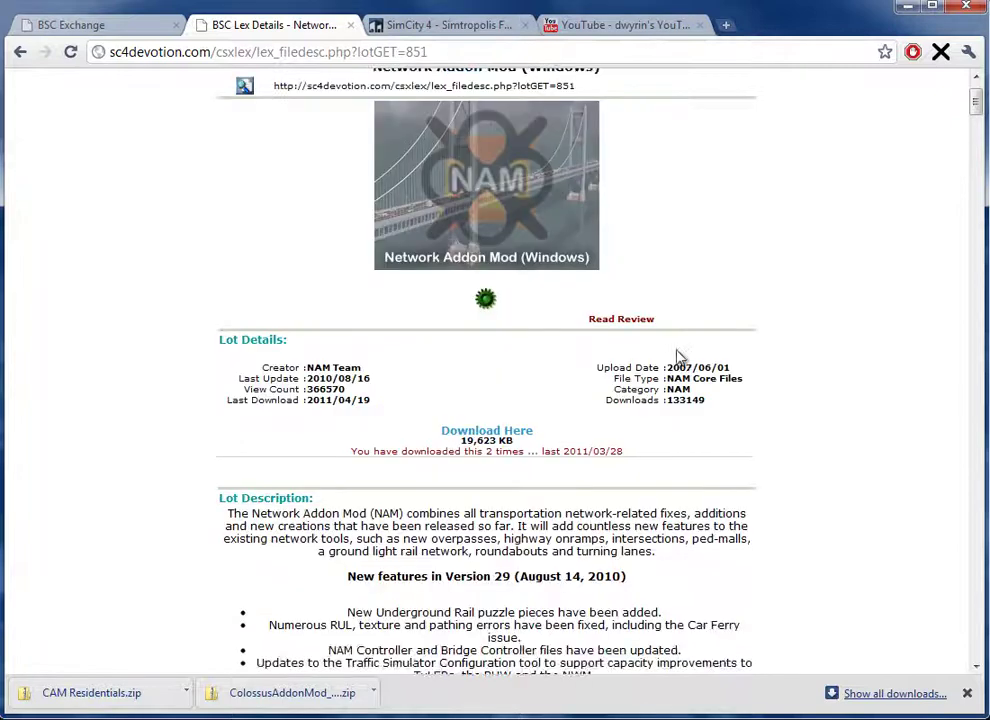
scroll(678, 358, down, 4)
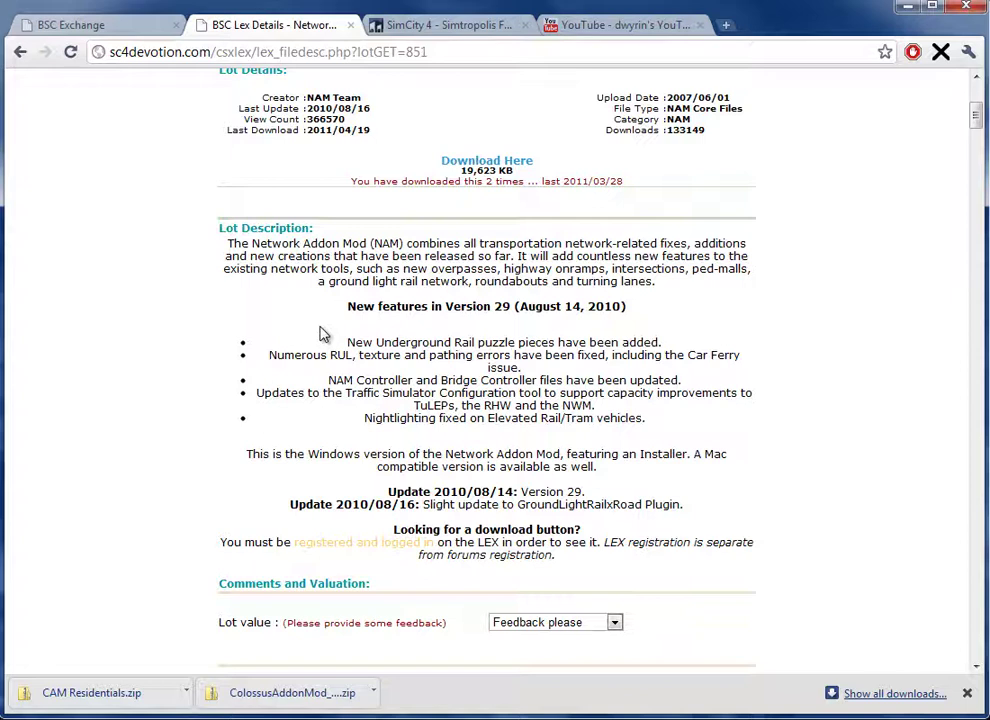
scroll(404, 183, down, 5)
scroll(417, 192, up, 10)
scroll(430, 499, down, 4)
key(alt+Left)
View the NAM Retexture and Cosmetic Mod North American Version page from the results and return to the search results.
scroll(330, 325, down, 3)
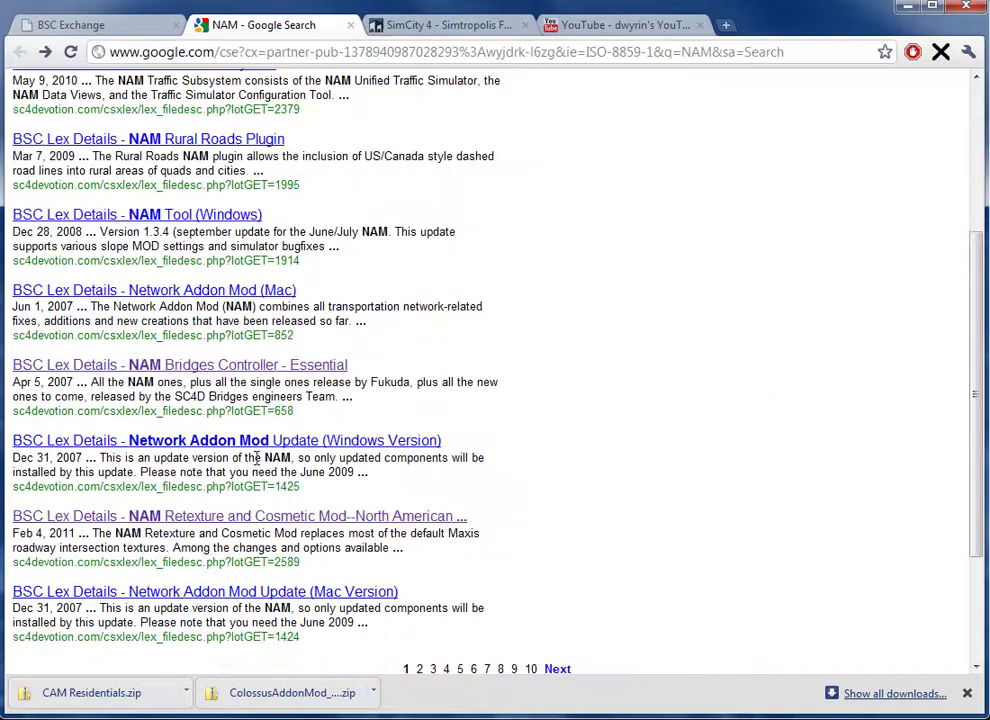
click(197, 520)
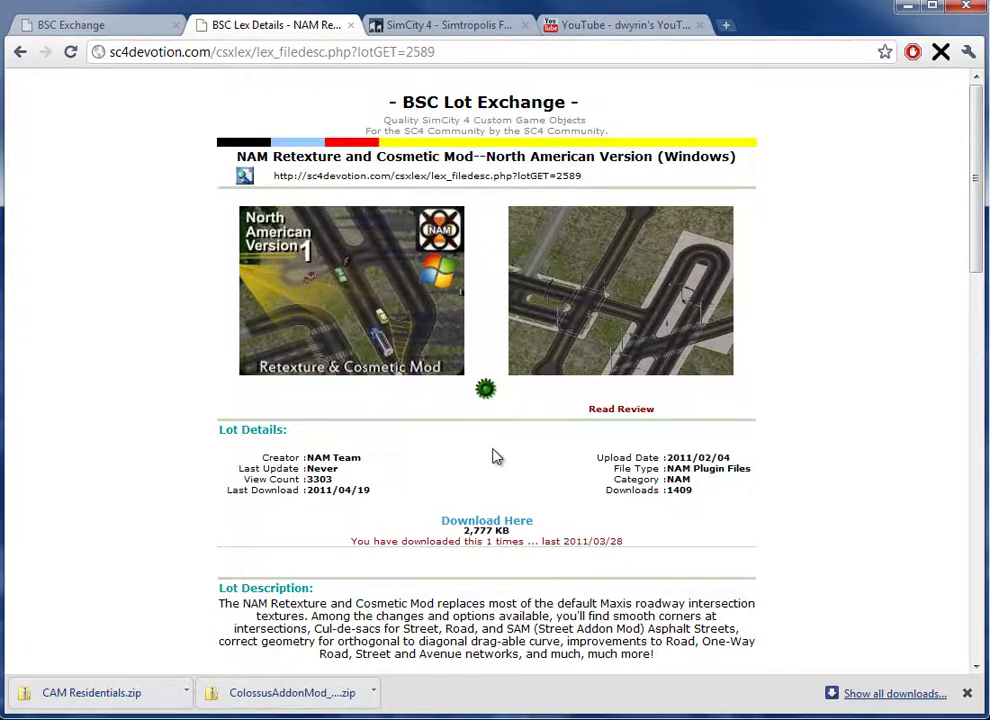
key(alt+Left)
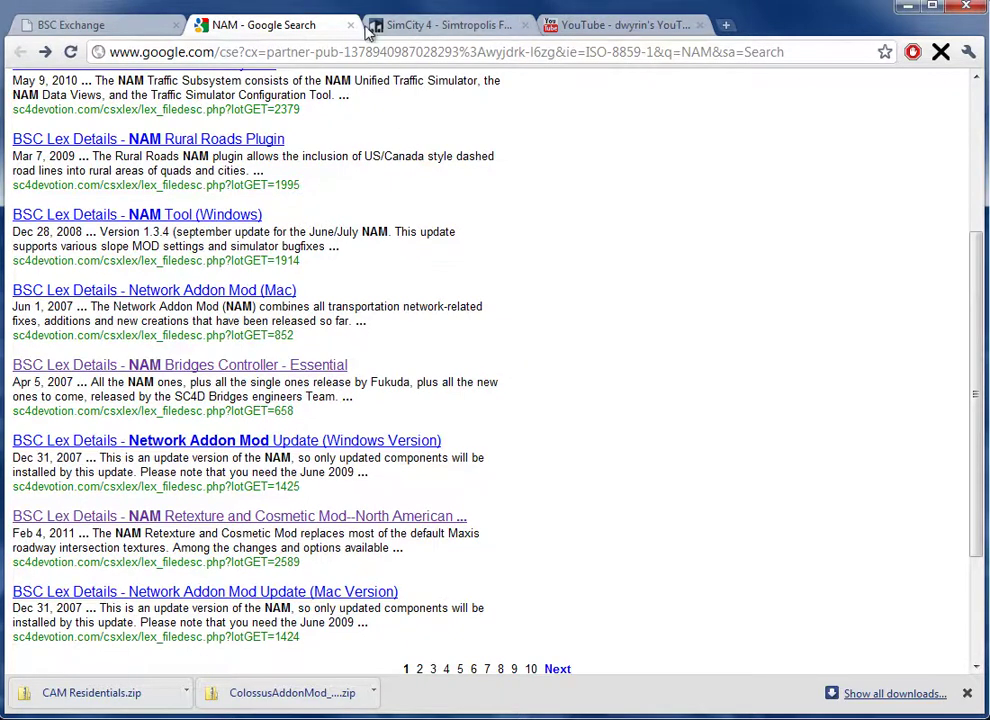
Switch to the Simtropolis SimCity 4 file listing and search the ST EXchange for "RTMT".
click(440, 24)
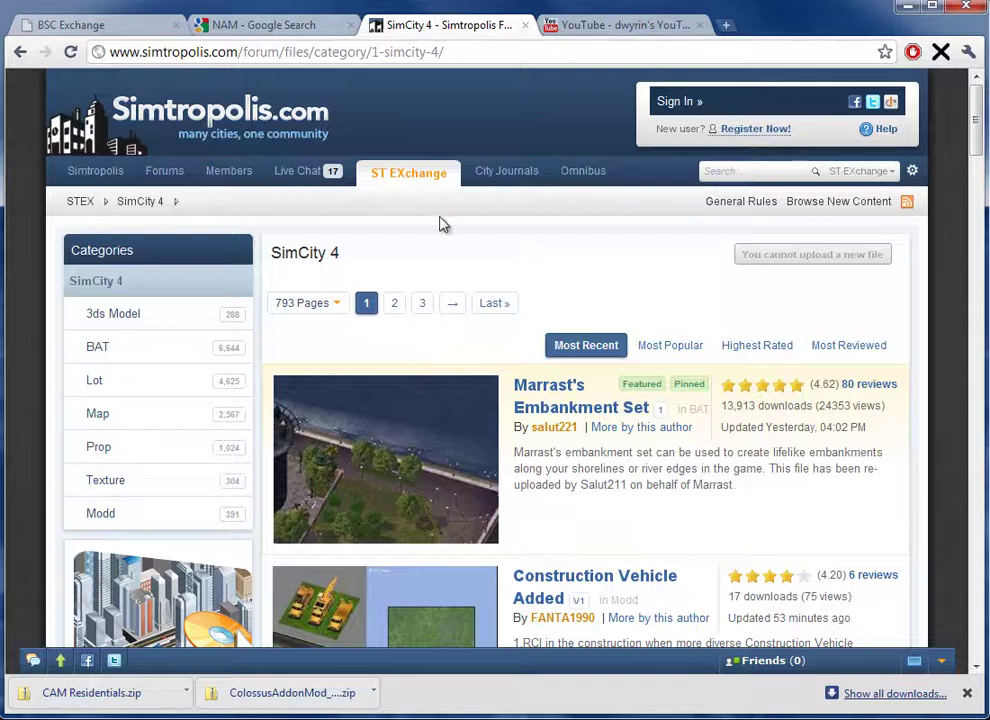
scroll(570, 250, down, 1)
scroll(722, 194, up, 1)
click(754, 172)
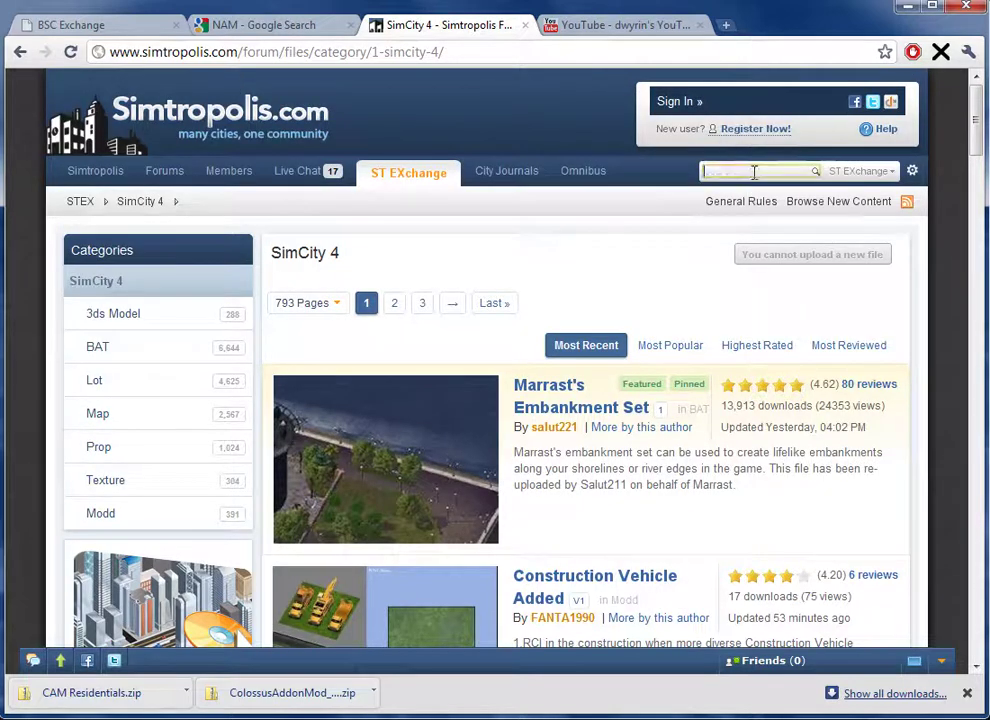
text(RTMT)
key(Return)
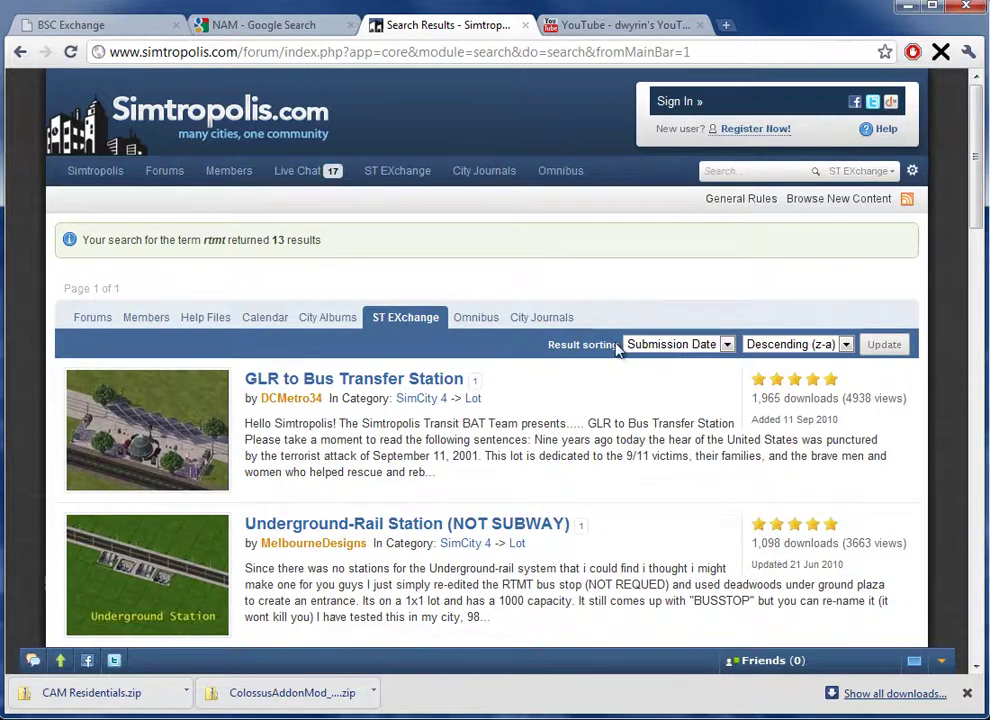
Find RTMT Add-On Pack V3.60 in the Simtropolis search results, open its file page and read the description.
scroll(617, 347, down, 3)
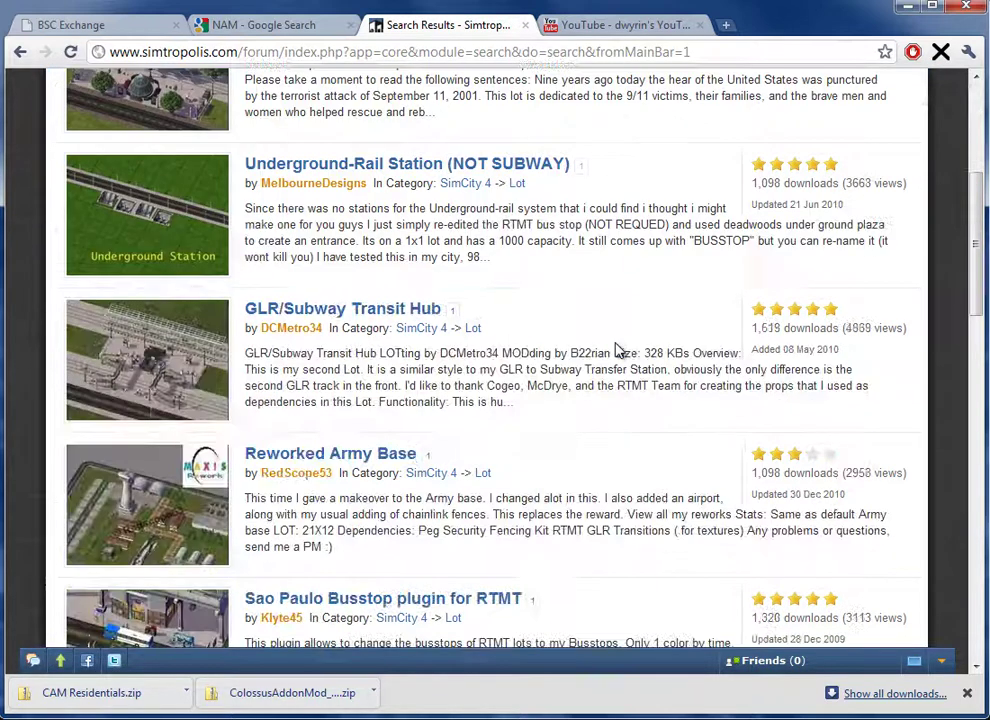
scroll(617, 350, down, 1)
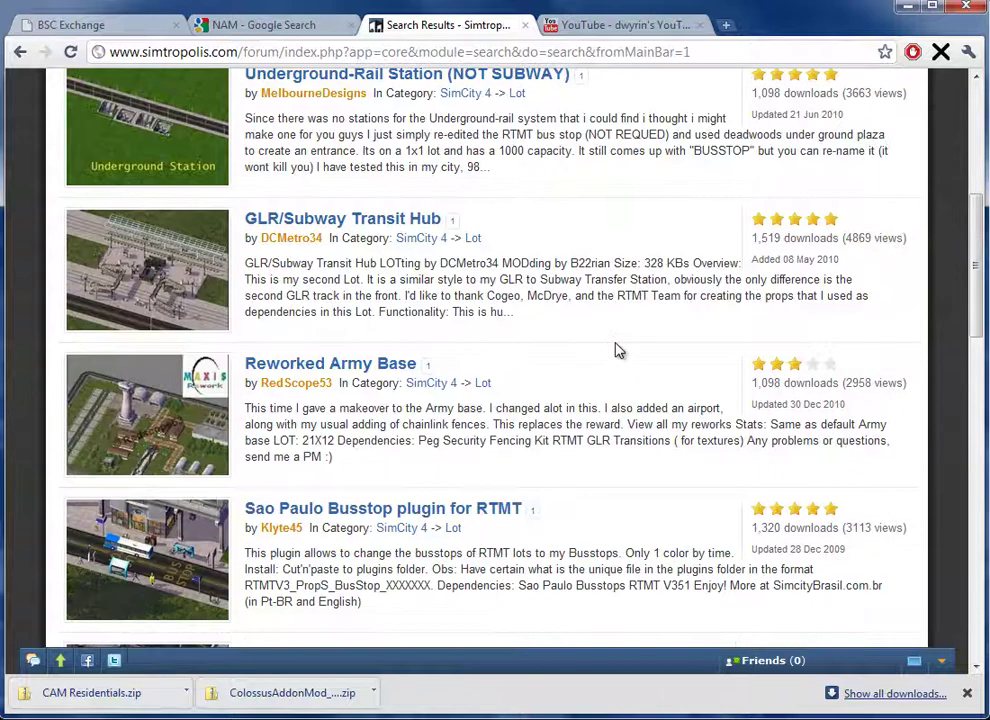
scroll(617, 350, up, 3)
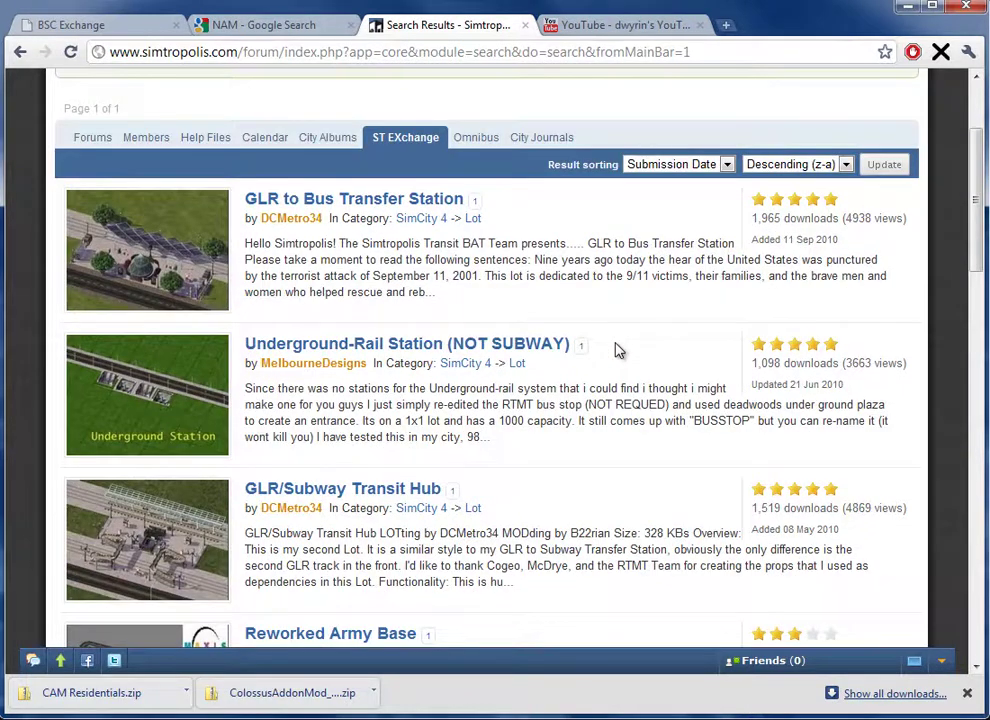
scroll(617, 350, down, 6)
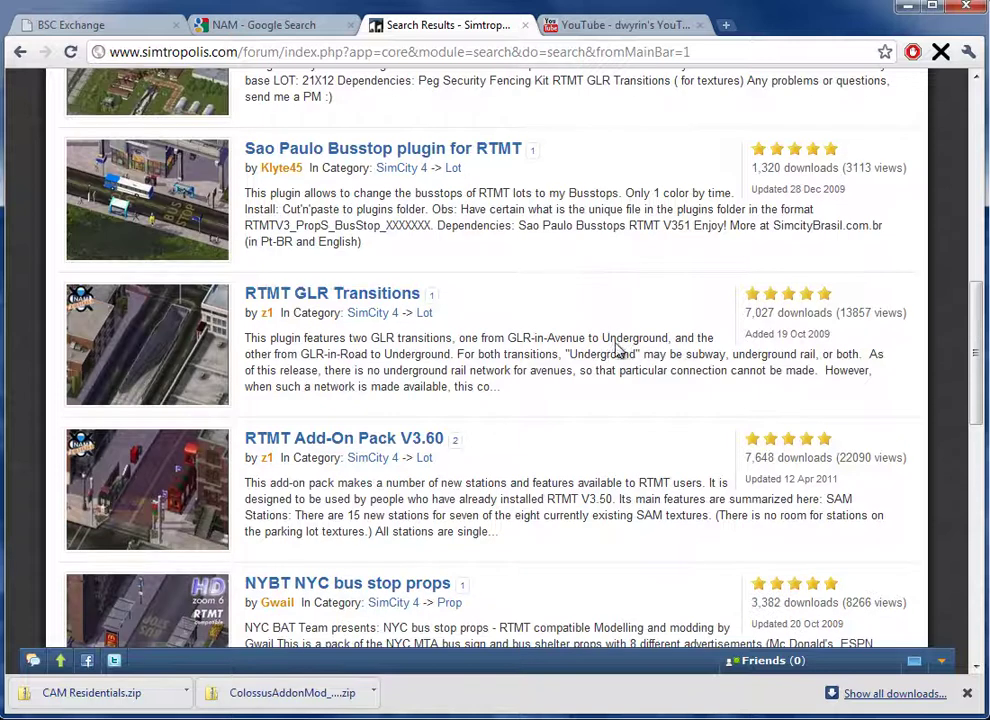
scroll(617, 343, down, 1)
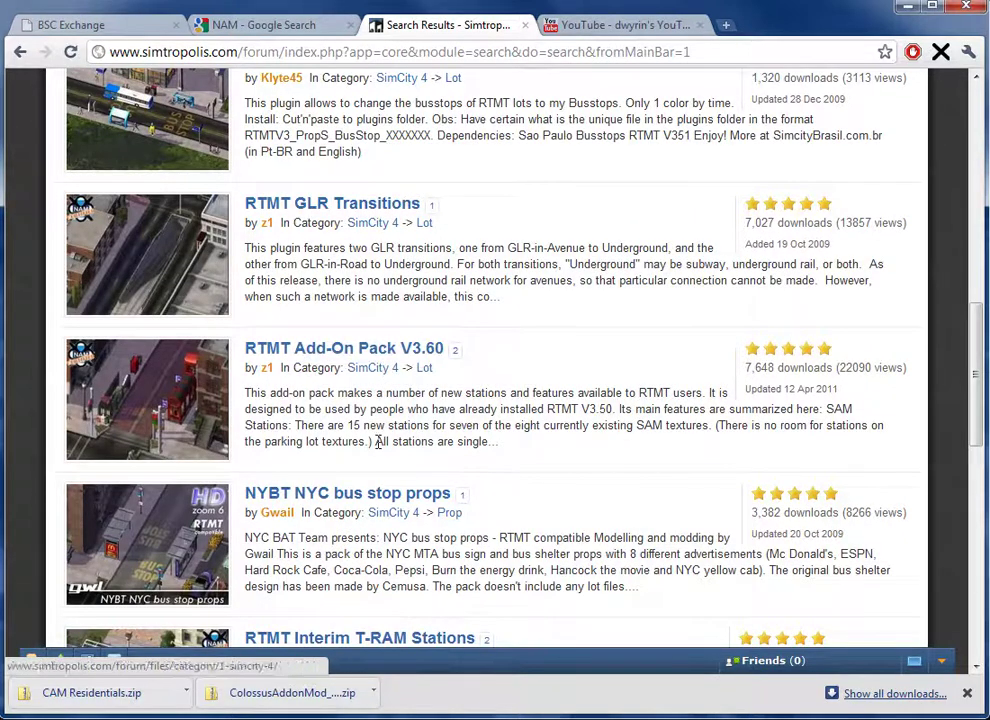
click(381, 351)
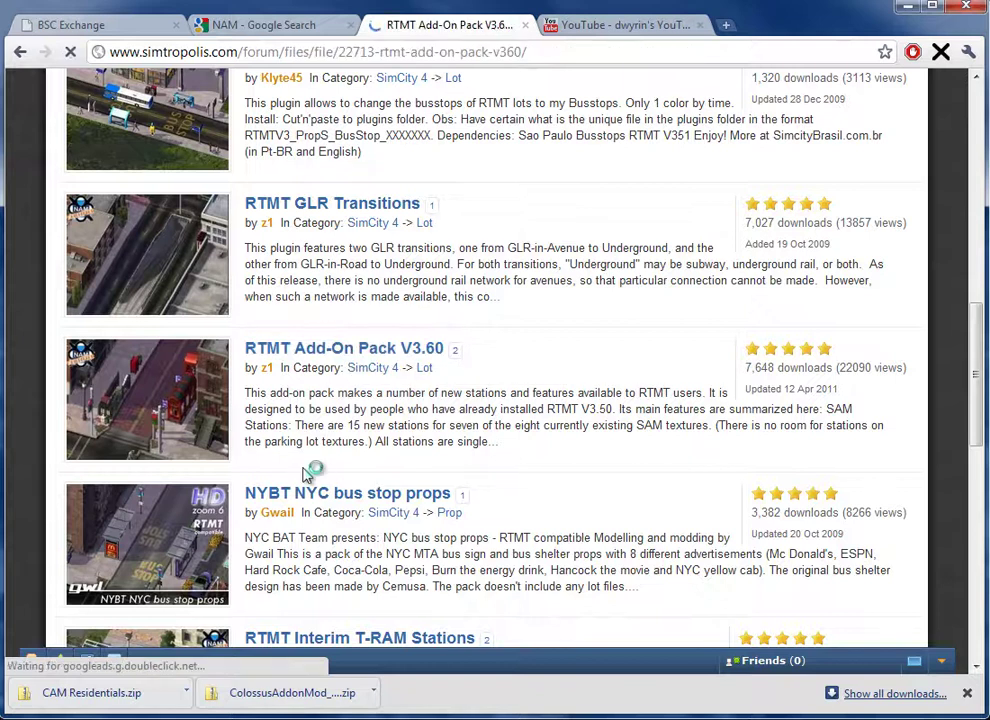
scroll(565, 440, down, 1)
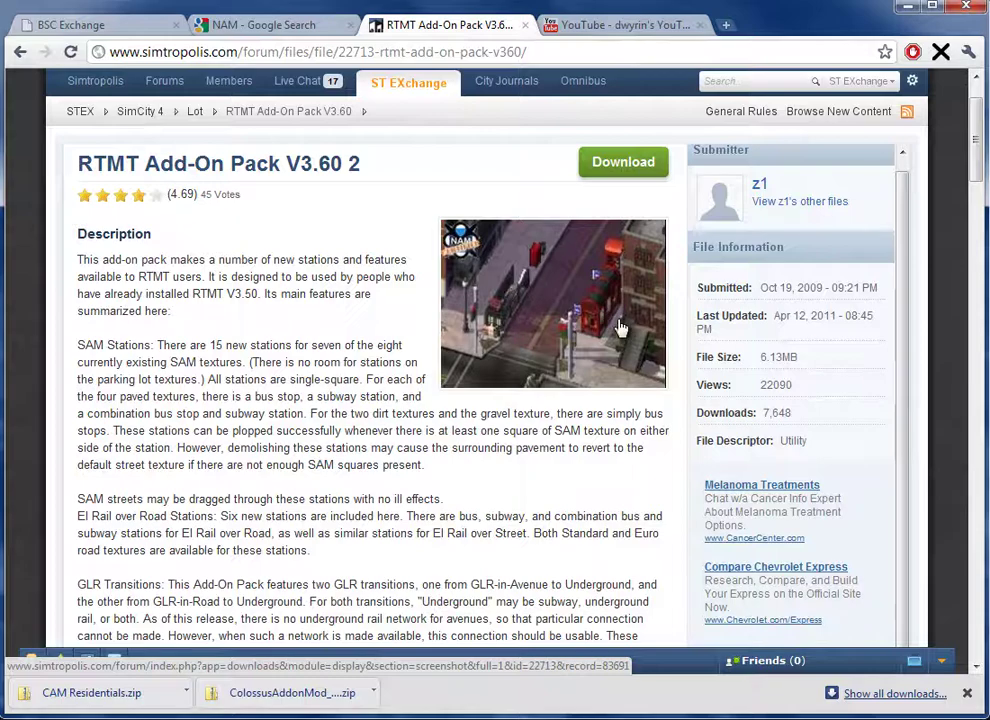
scroll(560, 300, down, 7)
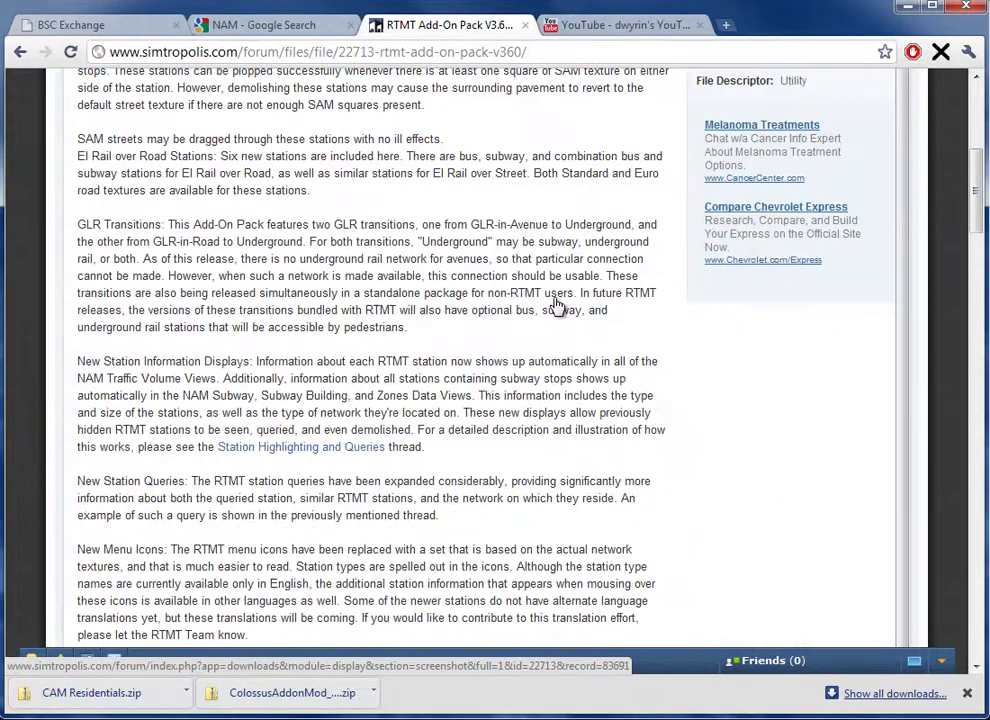
scroll(557, 305, up, 7)
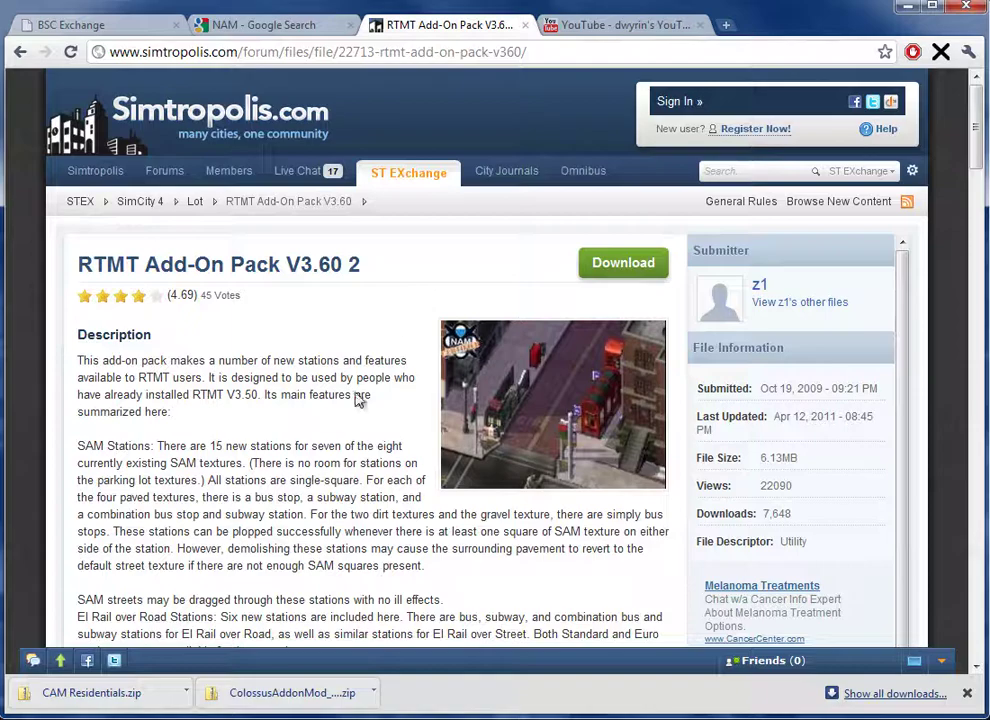
Return to the BSC Exchange page and search the LEX for "RTMT" using its custom Google search.
click(80, 22)
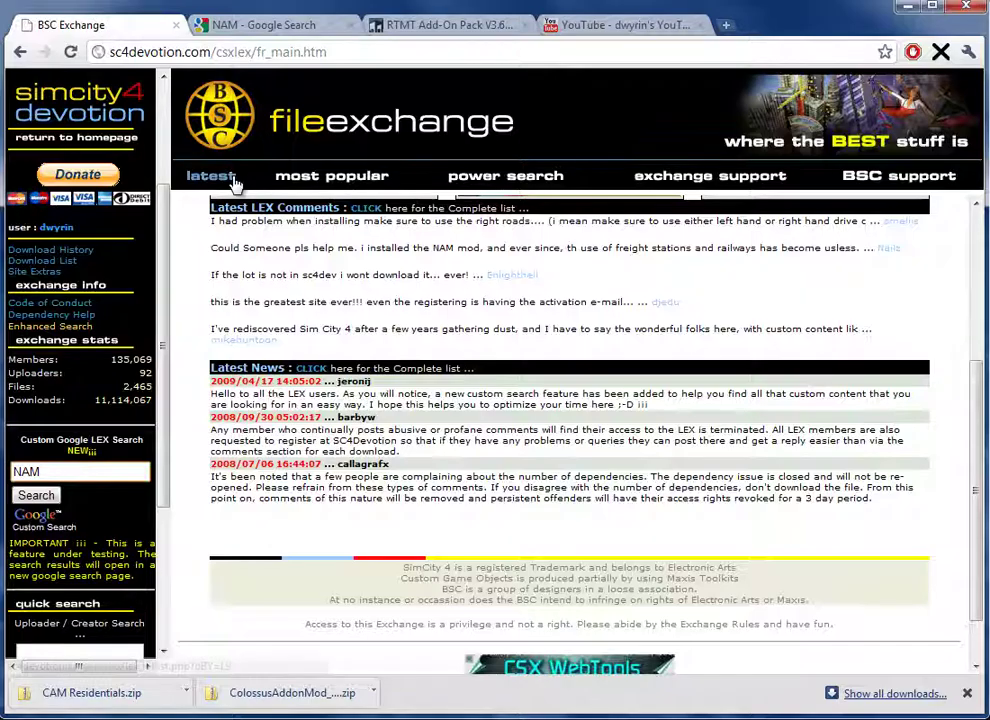
double_click(90, 471)
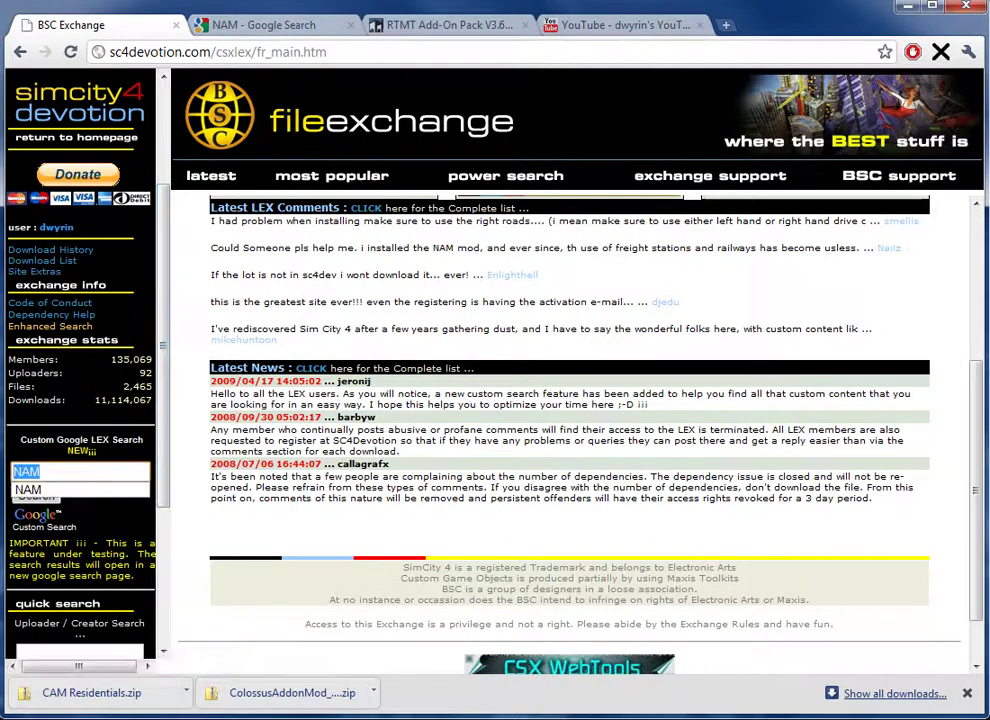
text(RTMT)
key(Return)
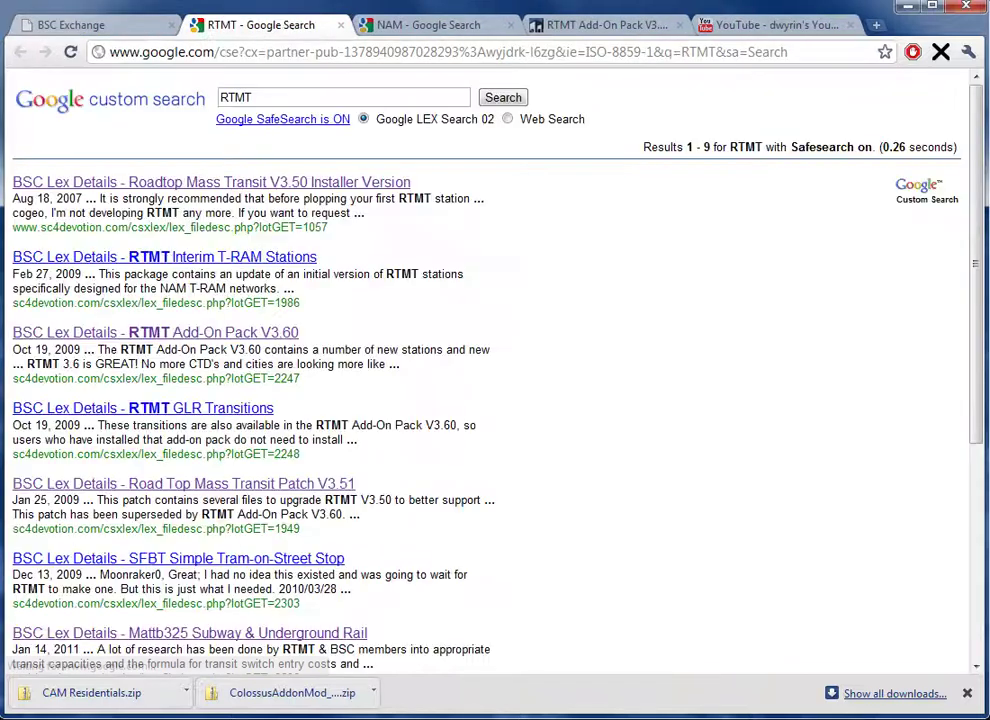
Open the LEX page for RTMT Add-On Pack V3.60 and examine its description and dependencies.
click(277, 334)
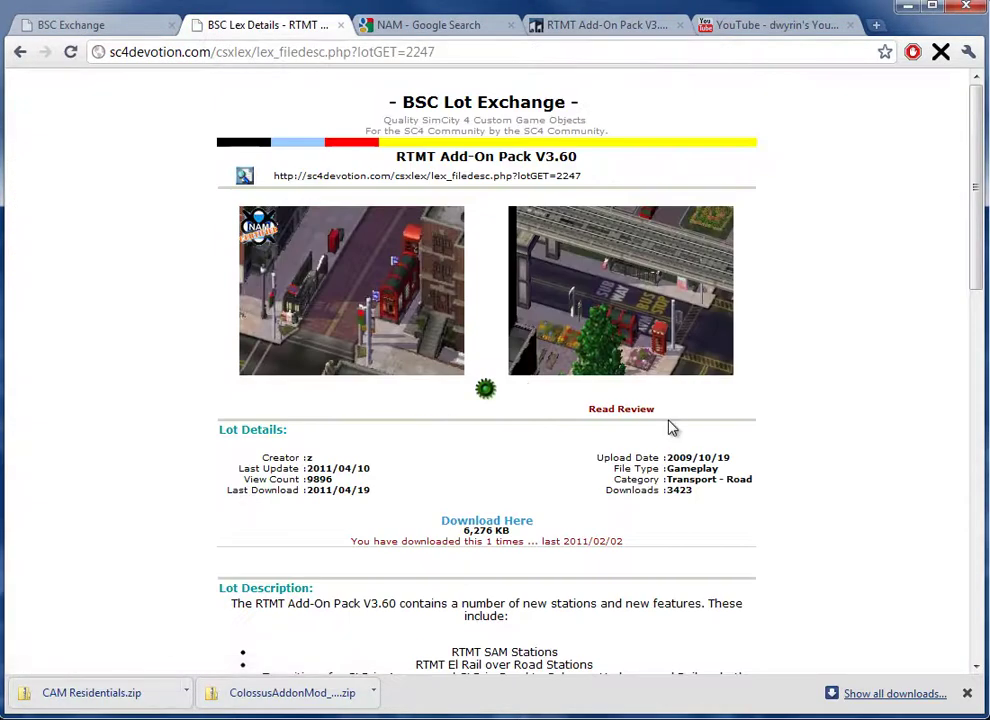
scroll(785, 466, down, 3)
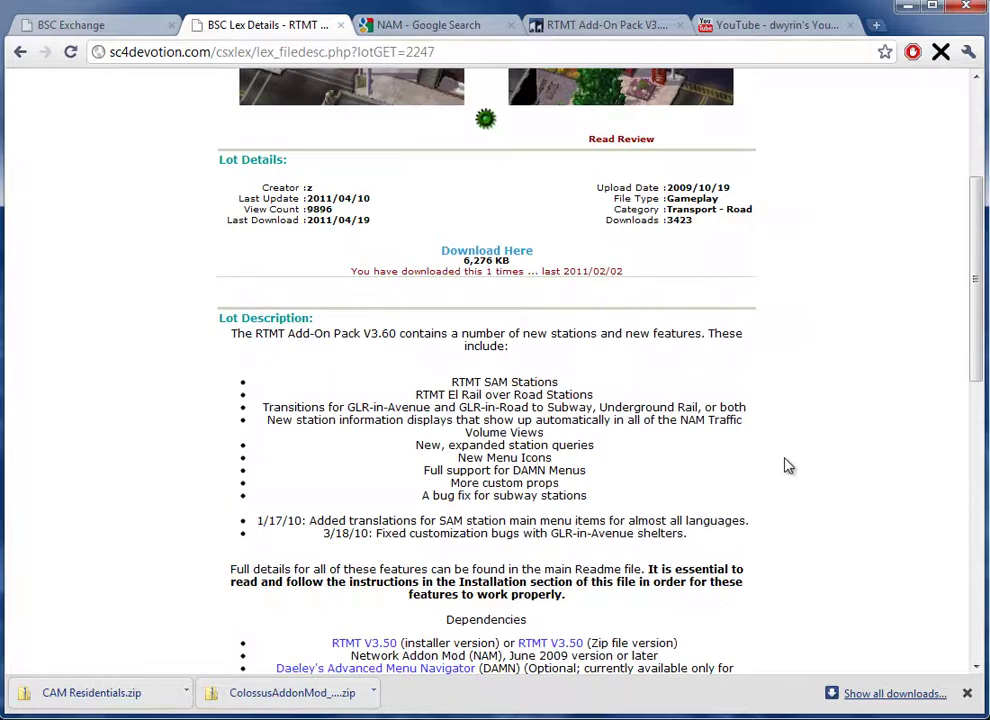
scroll(785, 466, down, 2)
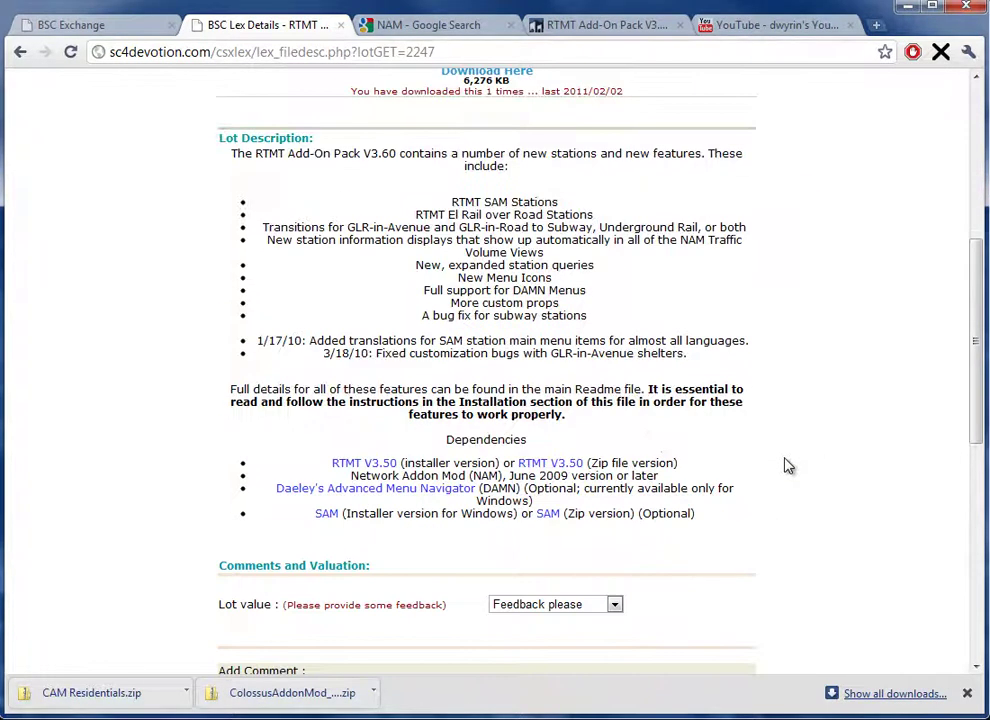
View the RTMT V3.50 installer version dependency page, then return to the details of RTMT Add-On Pack V3.60.
click(384, 466)
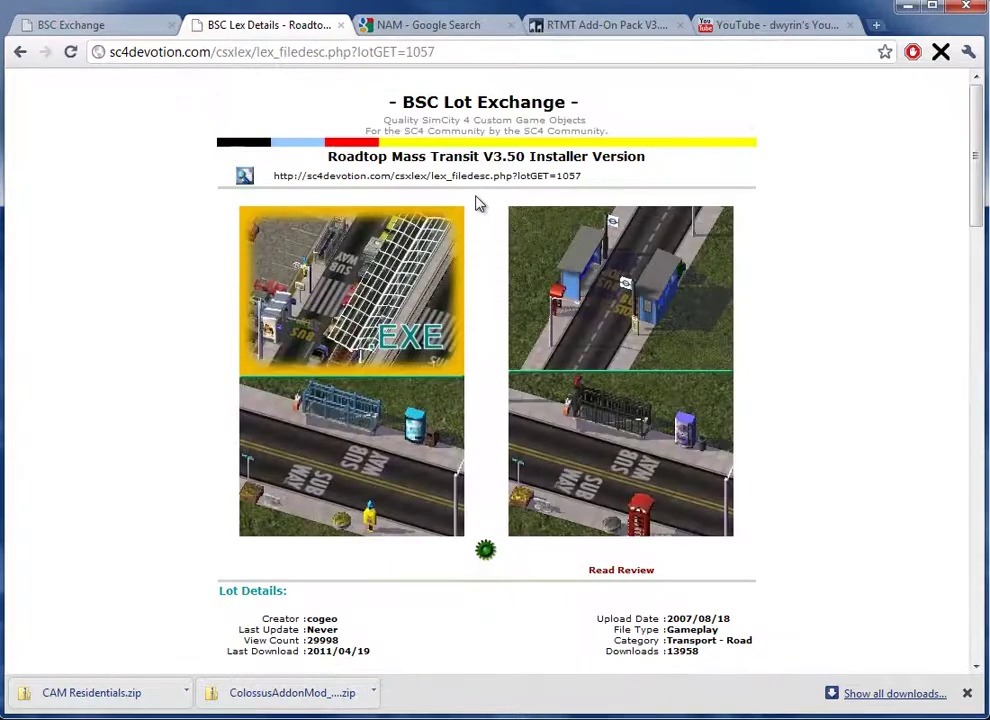
scroll(477, 203, down, 6)
key(alt+Left)
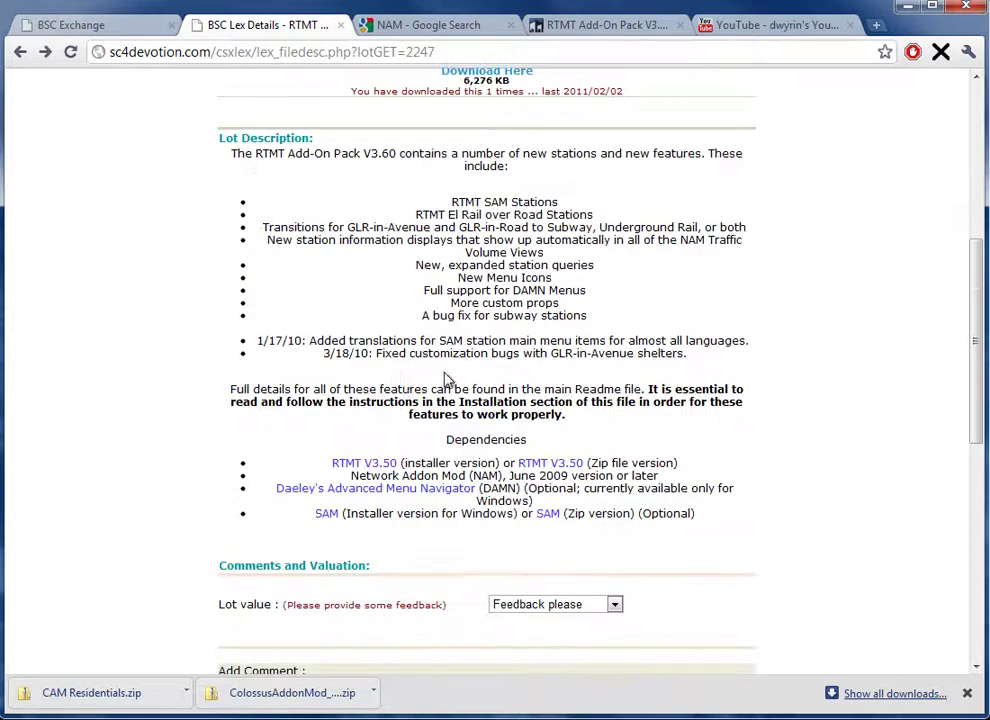
scroll(330, 295, up, 1)
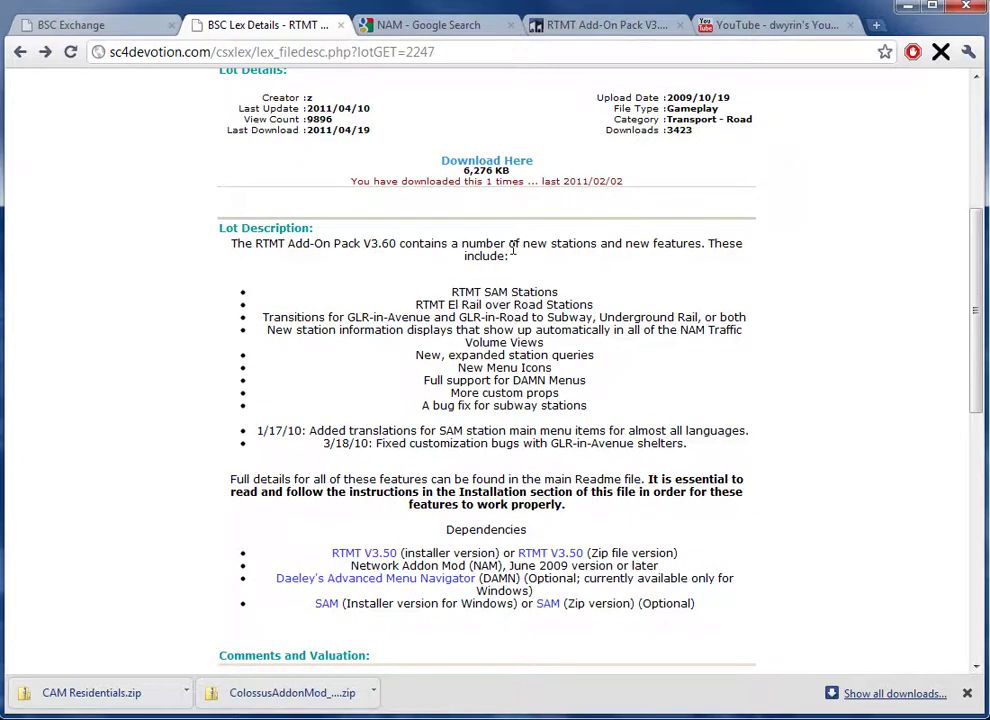
scroll(512, 250, up, 4)
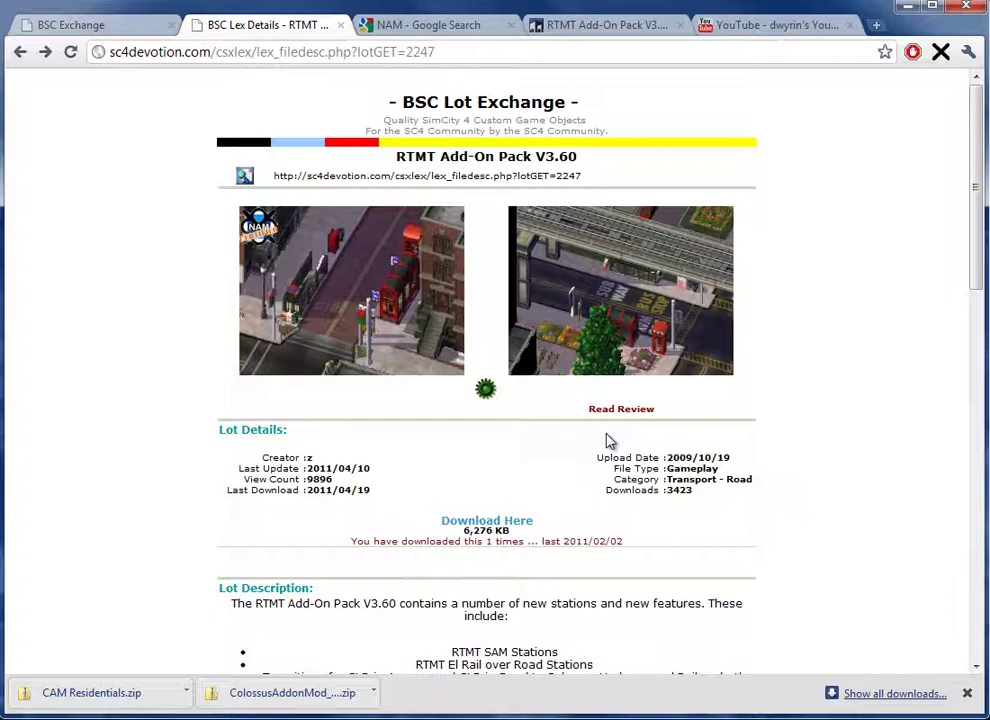
Close the NAM search results page and activate the ST EXchange search field on the Simtropolis RTMT Add-On Pack page.
click(456, 27)
middle_click(456, 27)
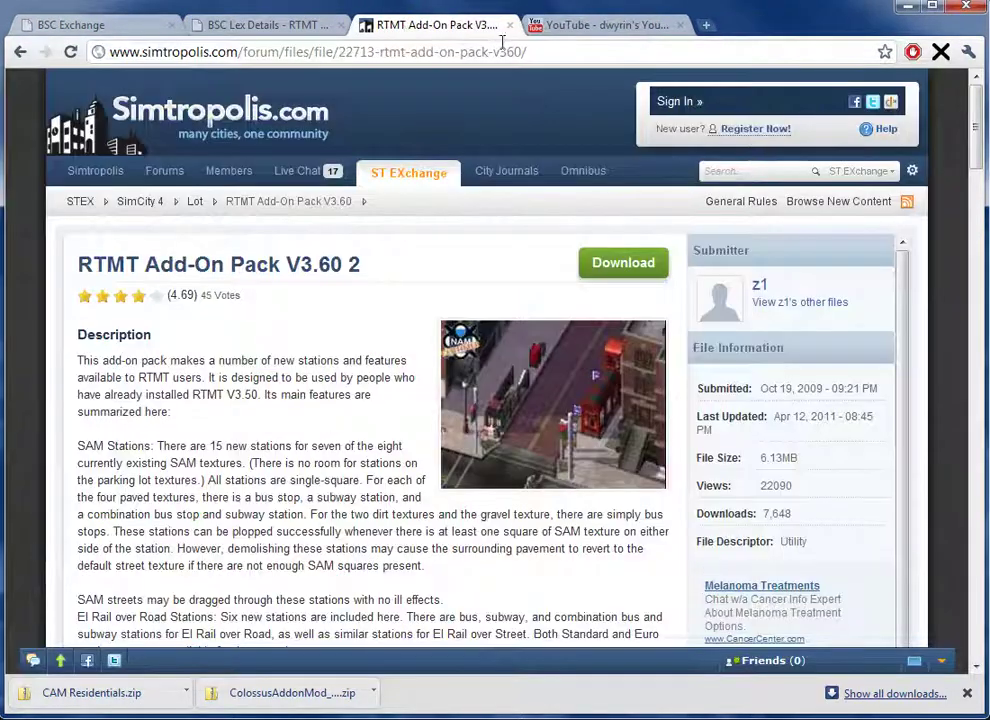
click(733, 172)
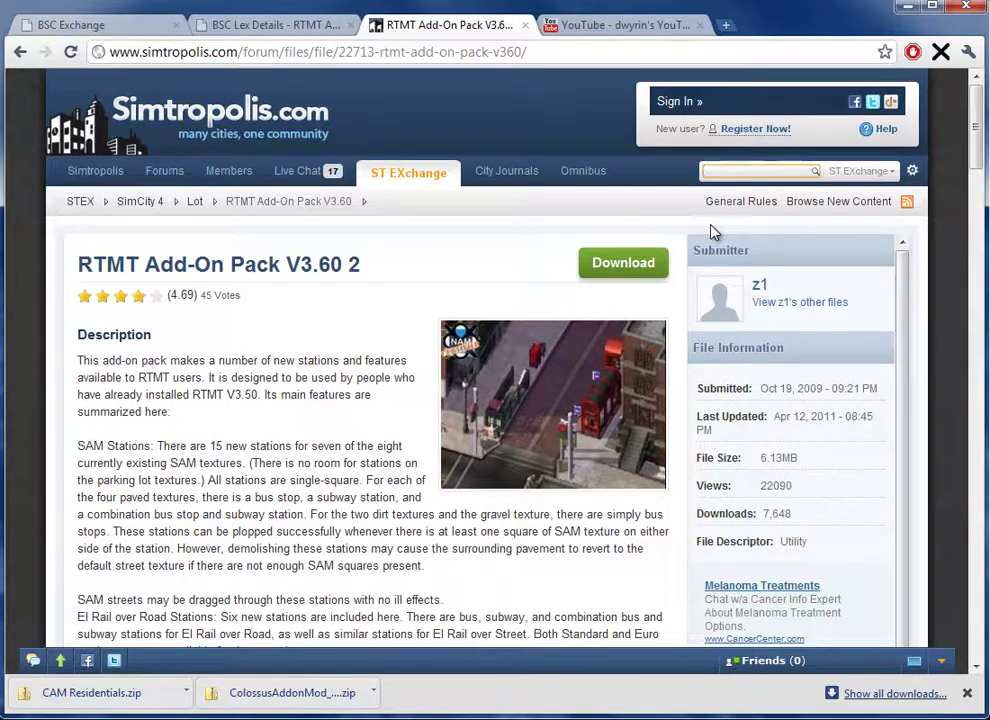